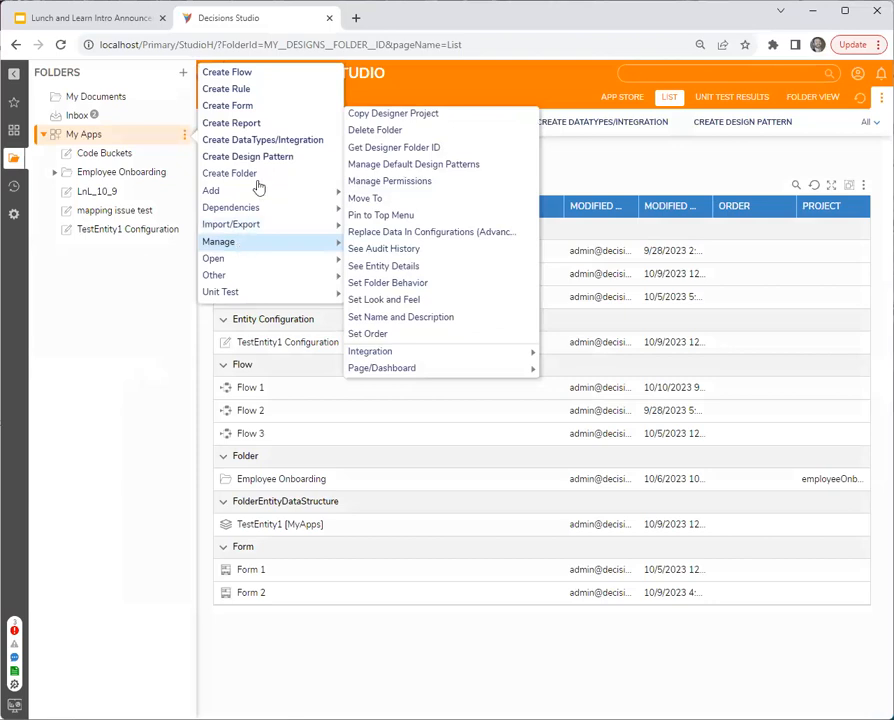
Create a designer project named LnL_10_10 inside My Apps
{"action": "left_click", "coordinate": [232, 173]}
{"action": "left_click", "coordinate": [556, 390]}
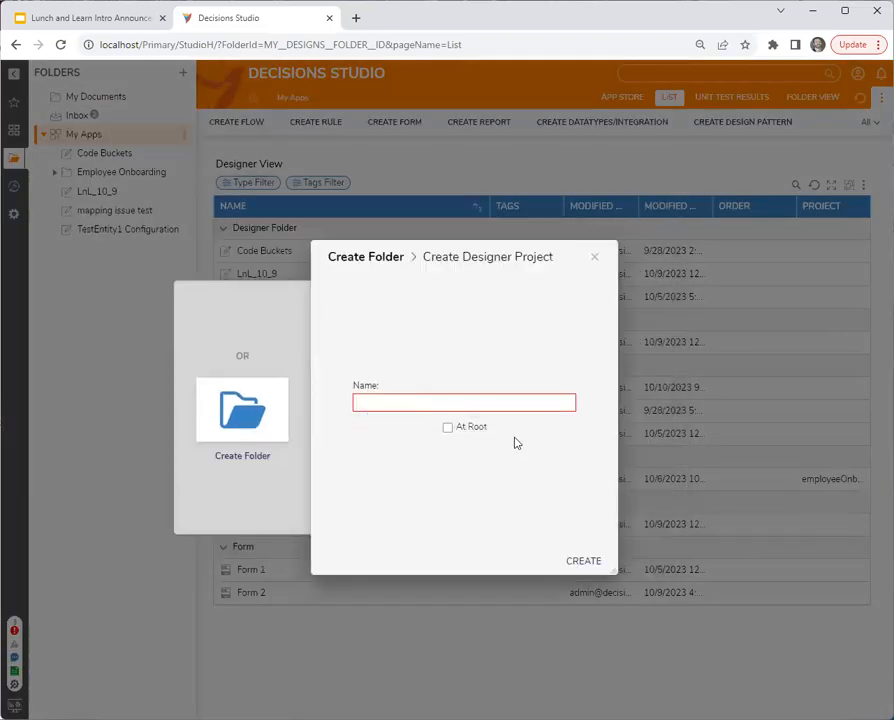
{"action": "type", "text": "LnL_10_10"}
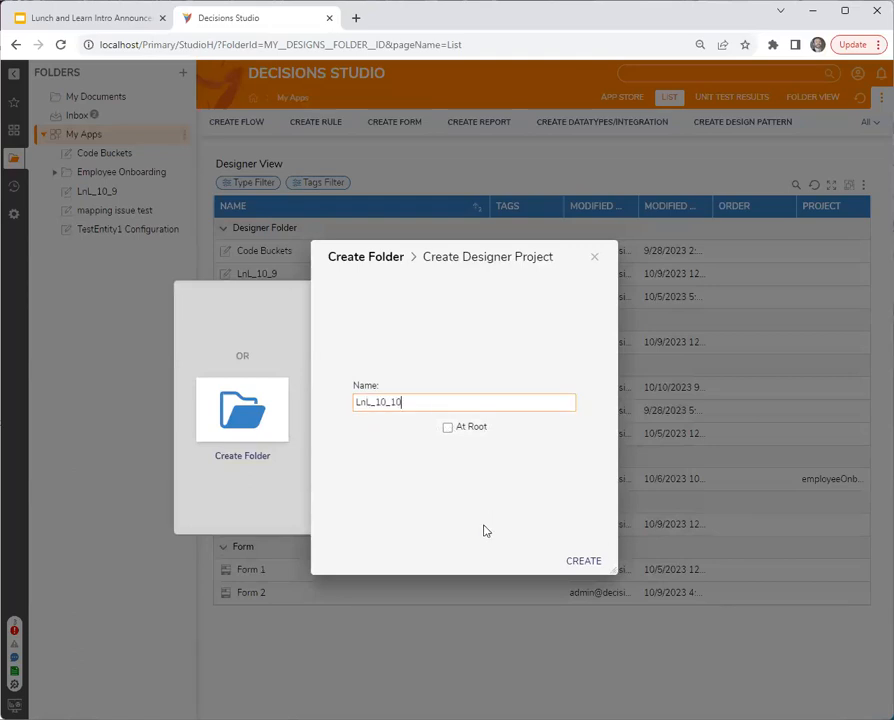
{"action": "left_click", "coordinate": [583, 561]}
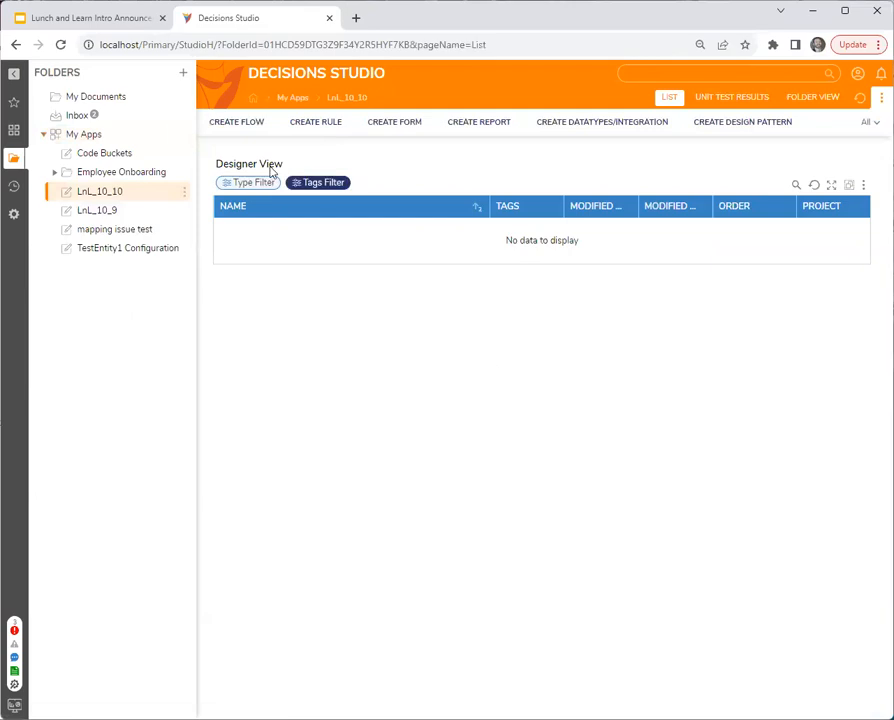
Create a standard Flow in the LnL_10_10 project
{"action": "left_click", "coordinate": [236, 122]}
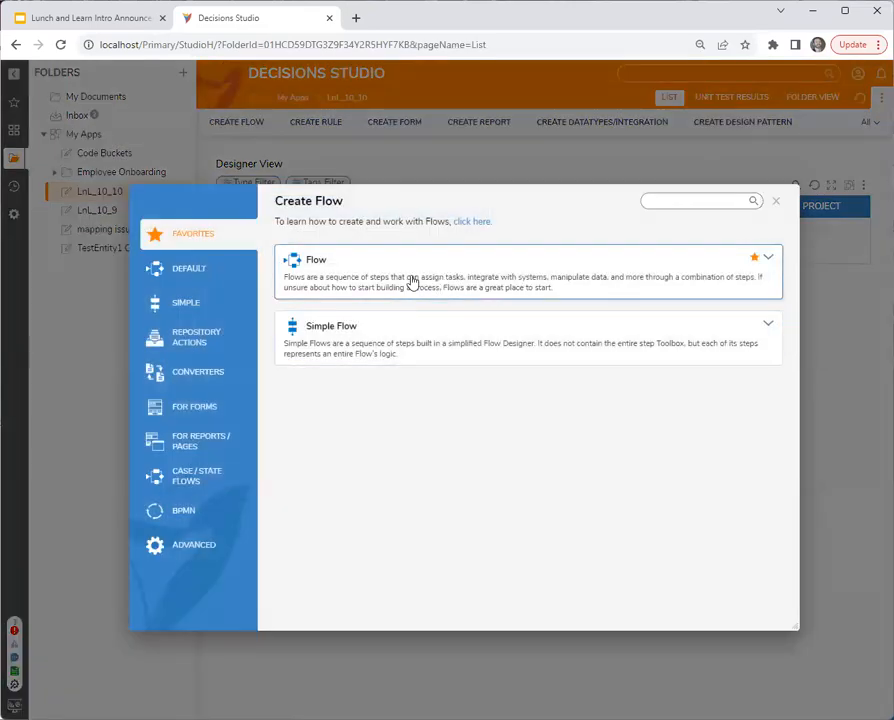
{"action": "left_click", "coordinate": [411, 283]}
{"action": "left_click", "coordinate": [515, 303]}
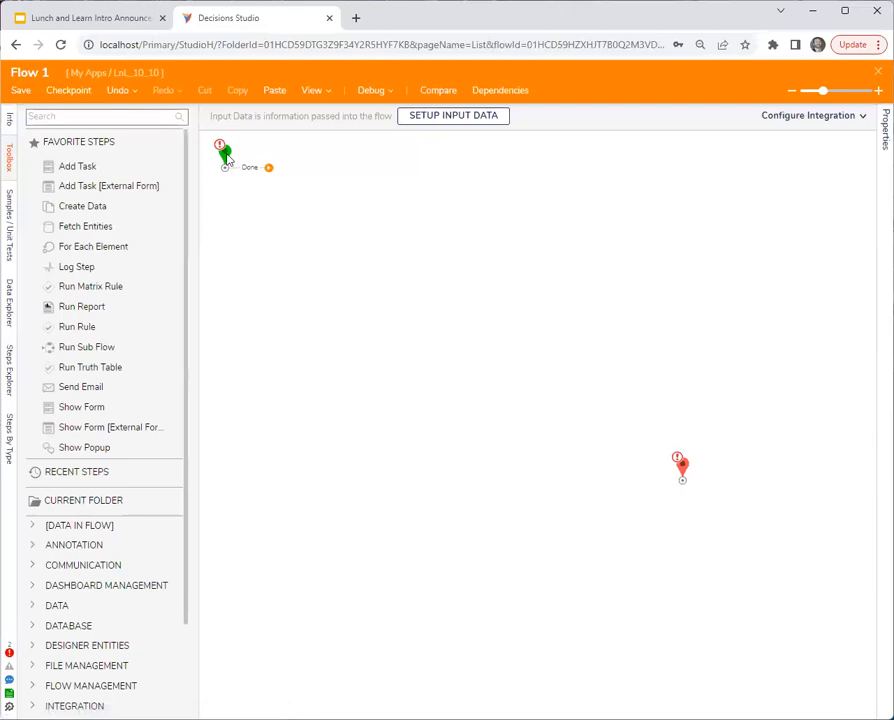
Move the Start step lower, add a Show Form step beside it and create a new standard Form for it
{"action": "left_click_drag", "start_coordinate": [227, 158], "coordinate": [226, 214]}
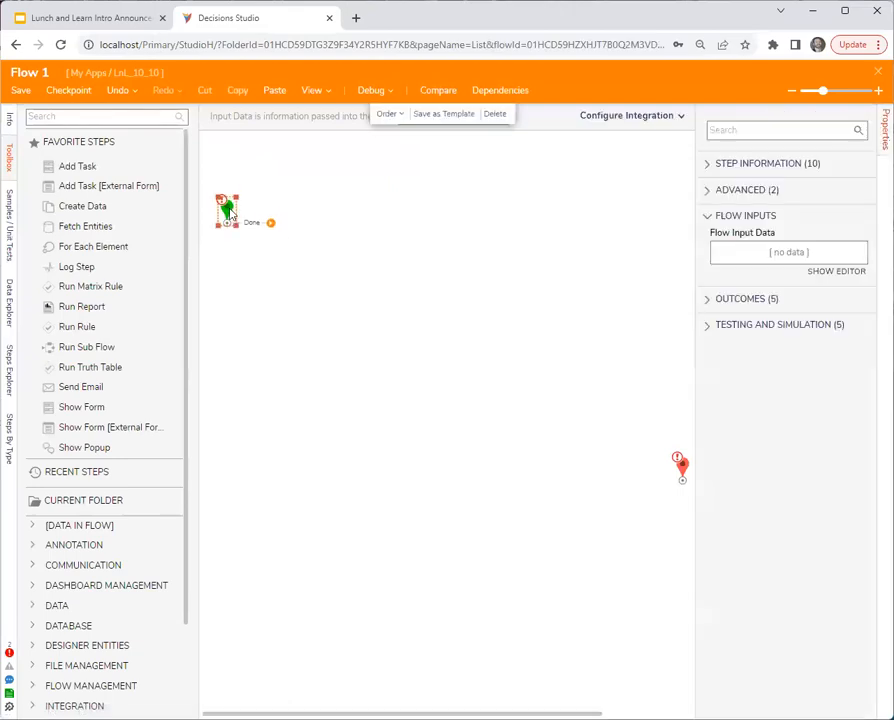
{"action": "left_click_drag", "start_coordinate": [118, 409], "coordinate": [332, 276]}
{"action": "left_click", "coordinate": [748, 122]}
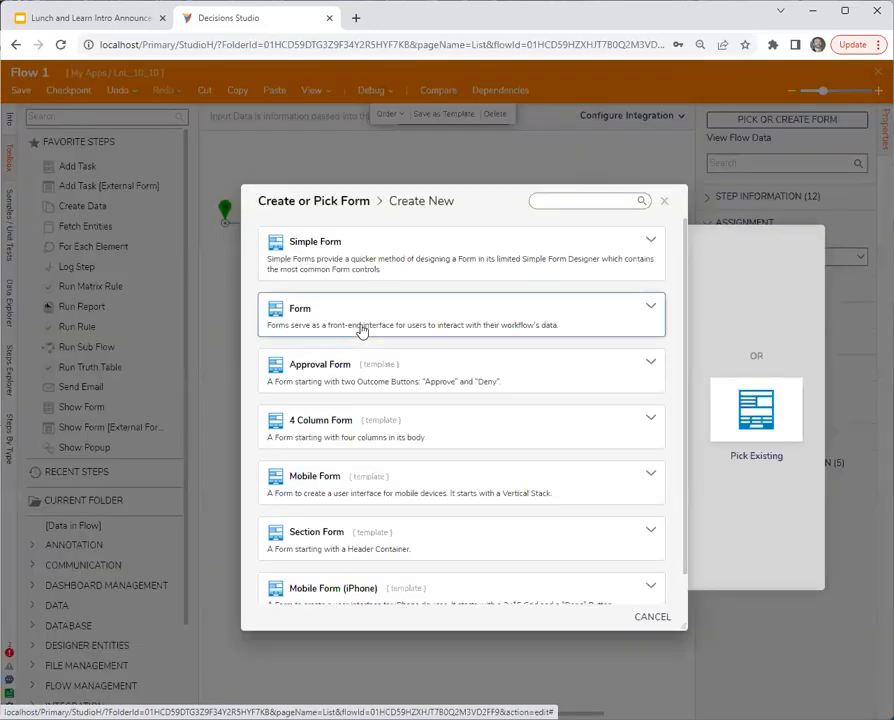
{"action": "left_click", "coordinate": [364, 334]}
{"action": "left_click", "coordinate": [512, 344]}
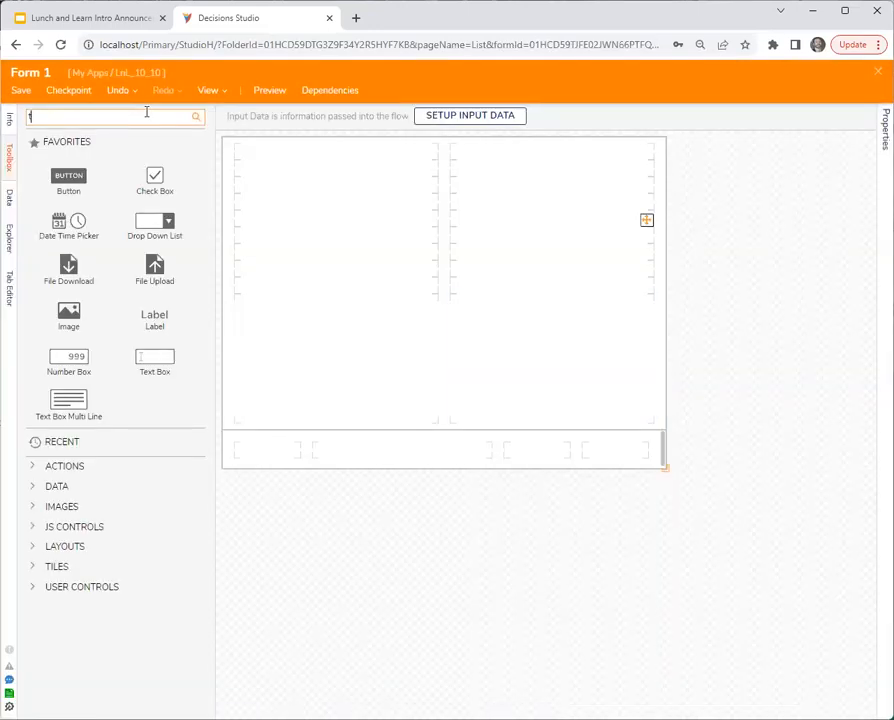
Add a Toggle Button to the form's first column and a Button to the last footer cell
{"action": "left_click_drag", "start_coordinate": [68, 147], "coordinate": [236, 327]}
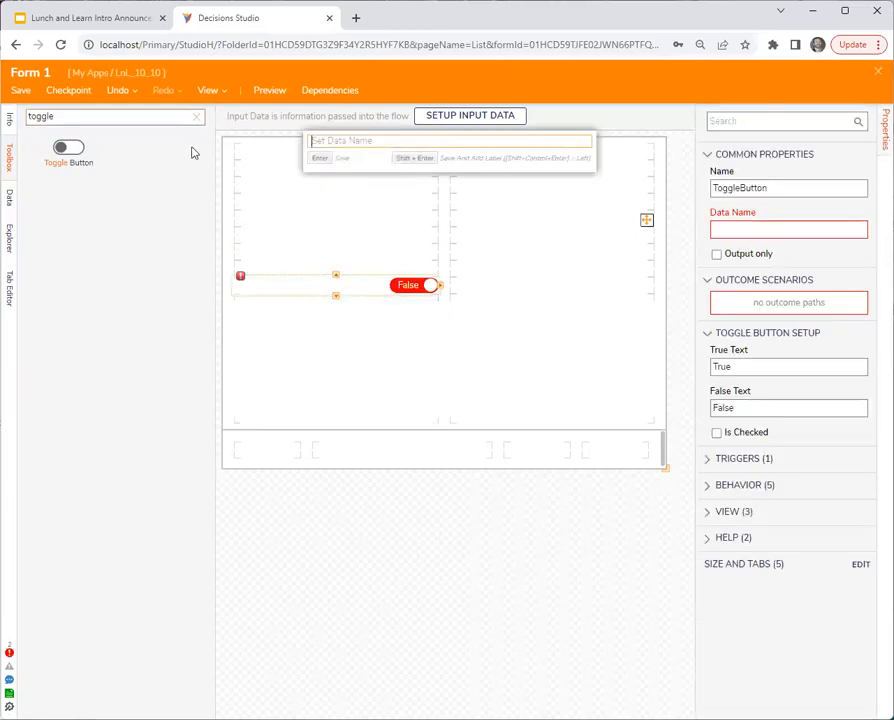
{"action": "left_click", "coordinate": [196, 116]}
{"action": "left_click_drag", "start_coordinate": [68, 178], "coordinate": [620, 456]}
Set the toggle button's data name to ToggleValue
{"action": "left_click", "coordinate": [375, 287]}
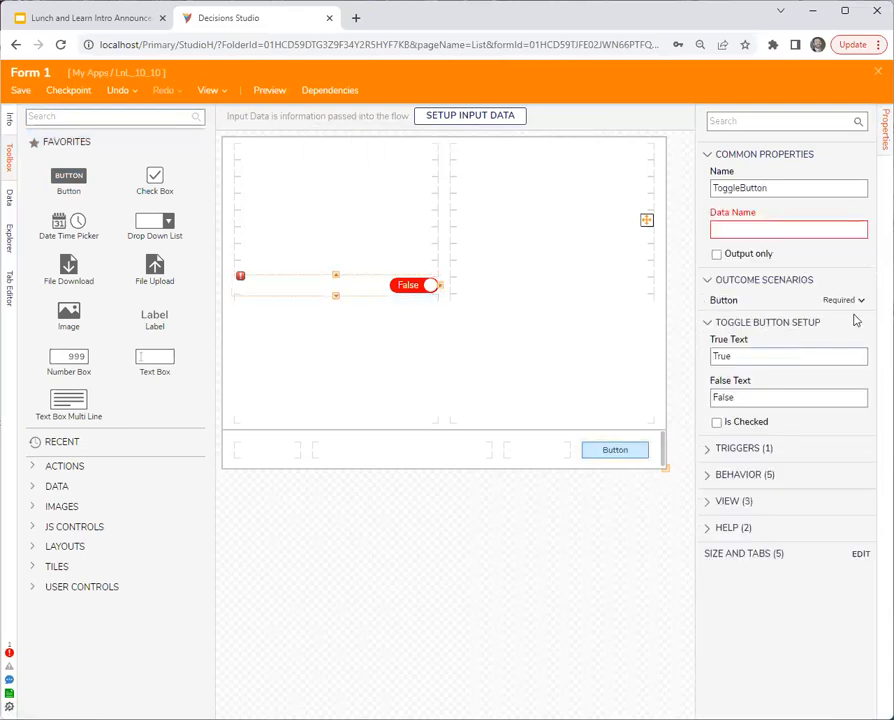
{"action": "left_click", "coordinate": [772, 227]}
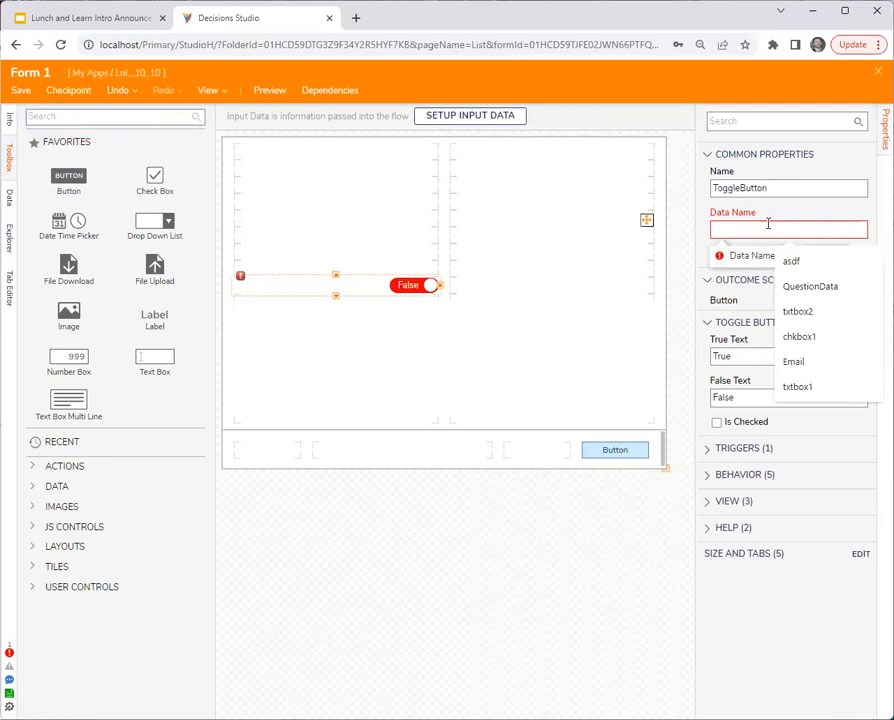
{"action": "type", "text": "ToggleVal"}
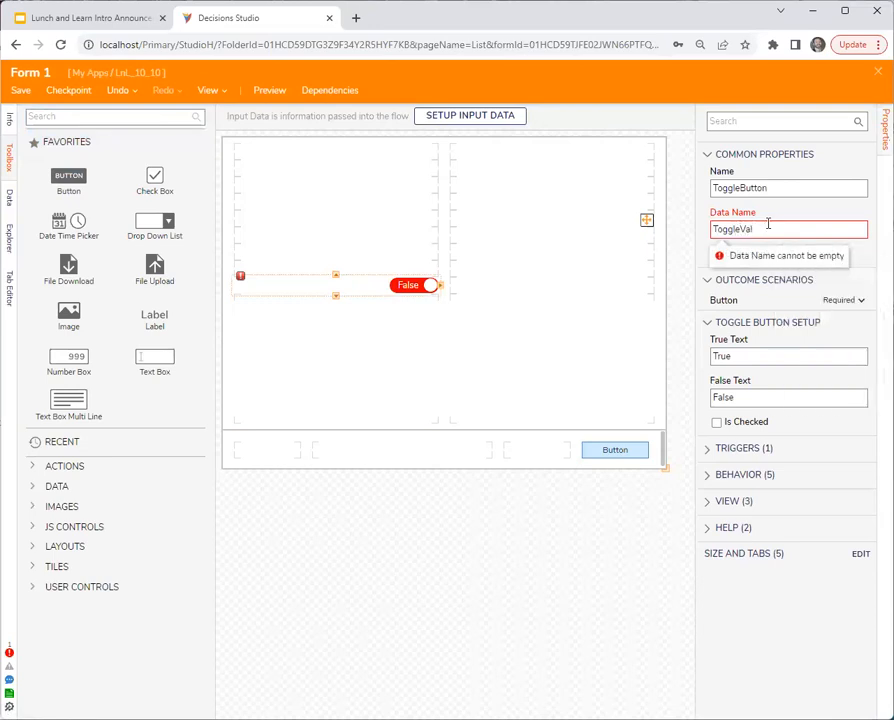
{"action": "type", "text": "ue"}
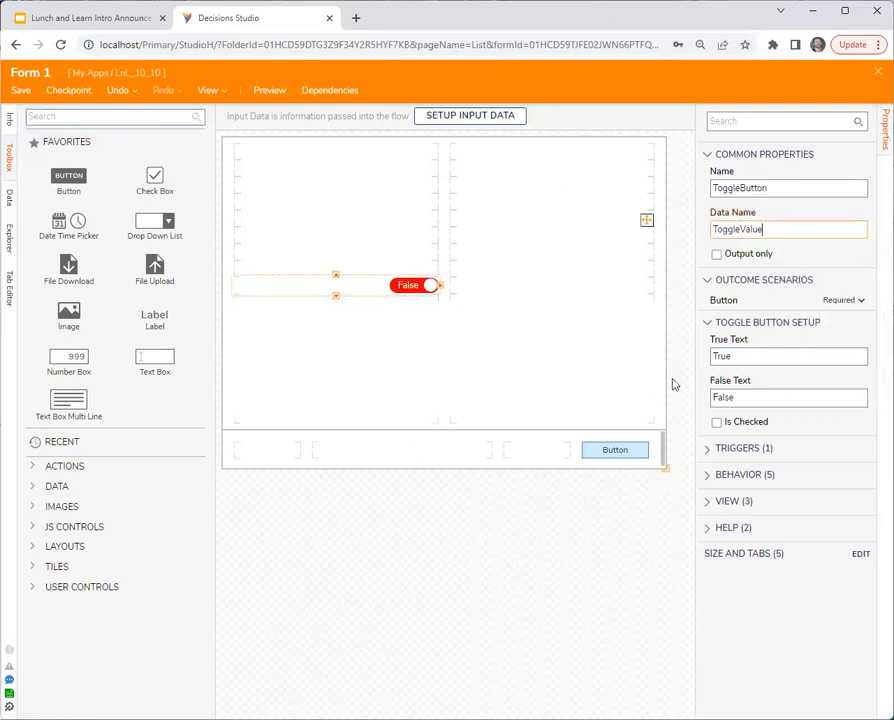
Save and close the form, and connect the form step's Button outcome to the End step
{"action": "left_click", "coordinate": [877, 74]}
{"action": "left_click", "coordinate": [594, 453]}
{"action": "left_click_drag", "start_coordinate": [396, 268], "coordinate": [680, 481]}
Debug the flow and switch the form's toggle to True and back to False
{"action": "left_click", "coordinate": [370, 140]}
{"action": "left_click", "coordinate": [370, 90]}
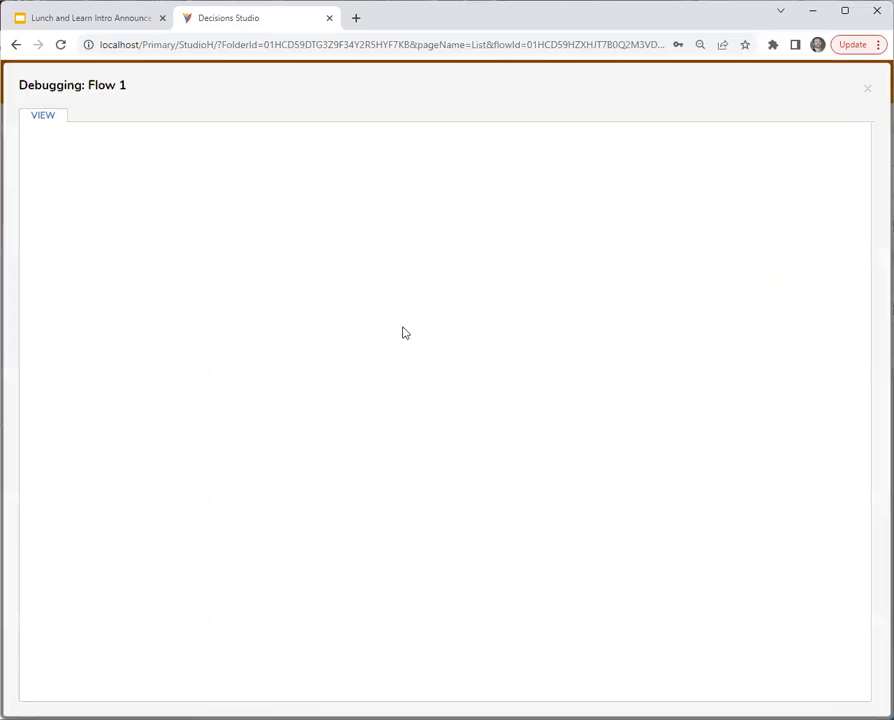
{"action": "left_click", "coordinate": [416, 302]}
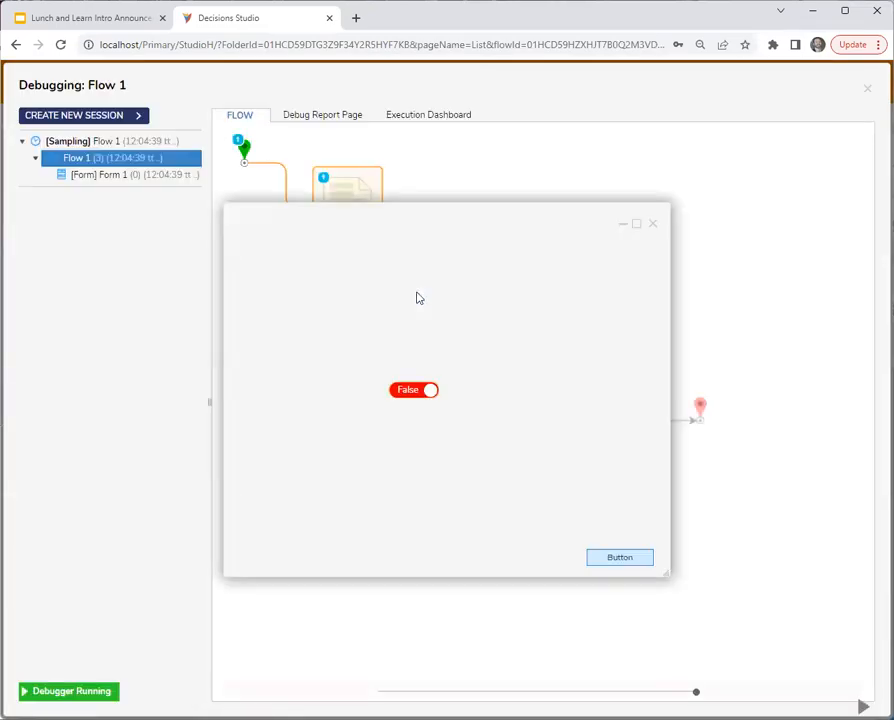
{"action": "left_click", "coordinate": [408, 392]}
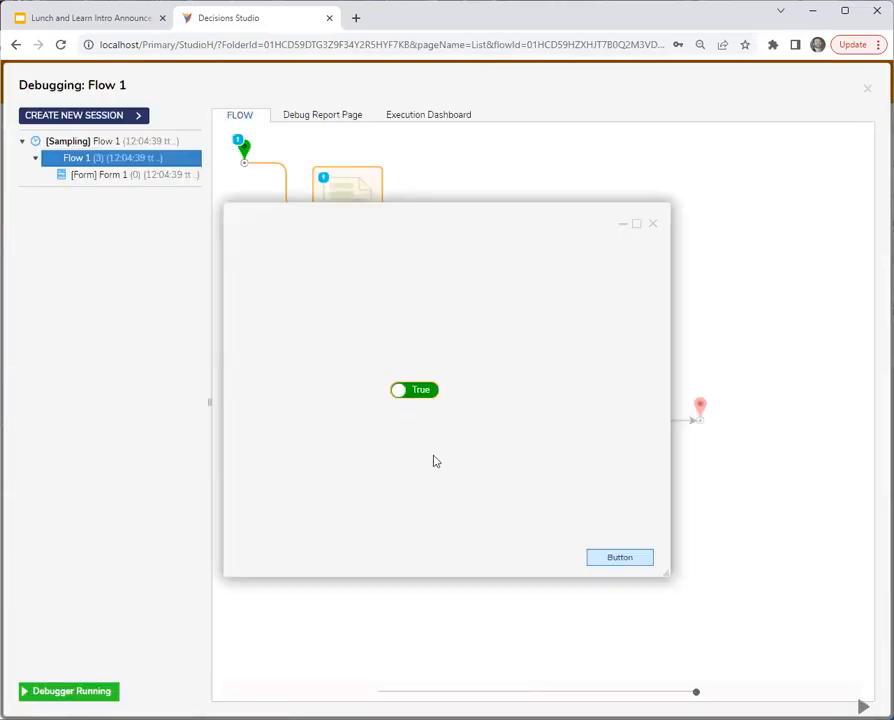
{"action": "left_click", "coordinate": [418, 399]}
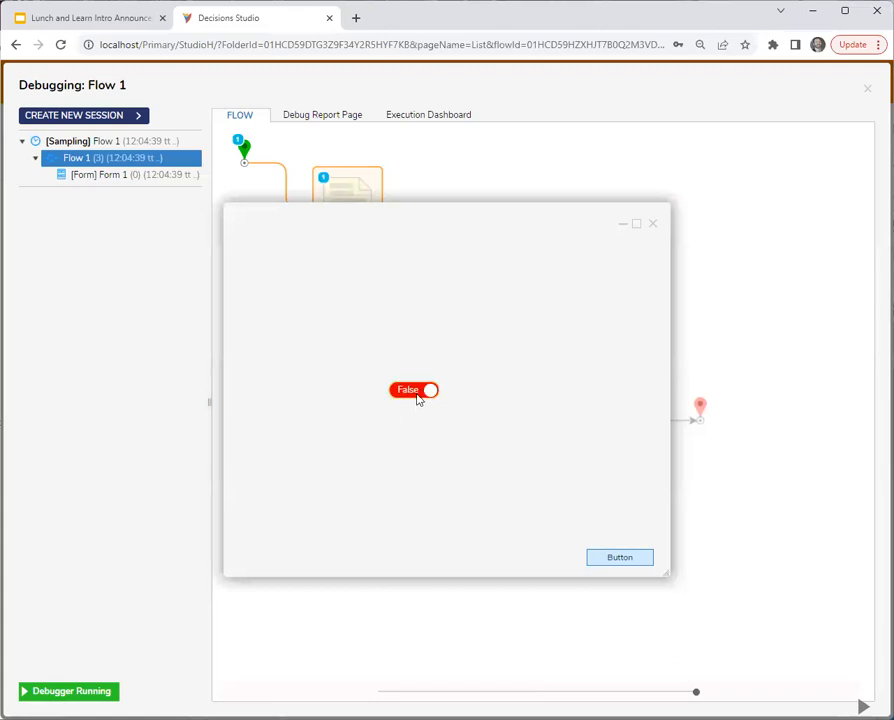
Close the running test form and exit the debugger
{"action": "left_click_drag", "start_coordinate": [484, 234], "coordinate": [488, 201]}
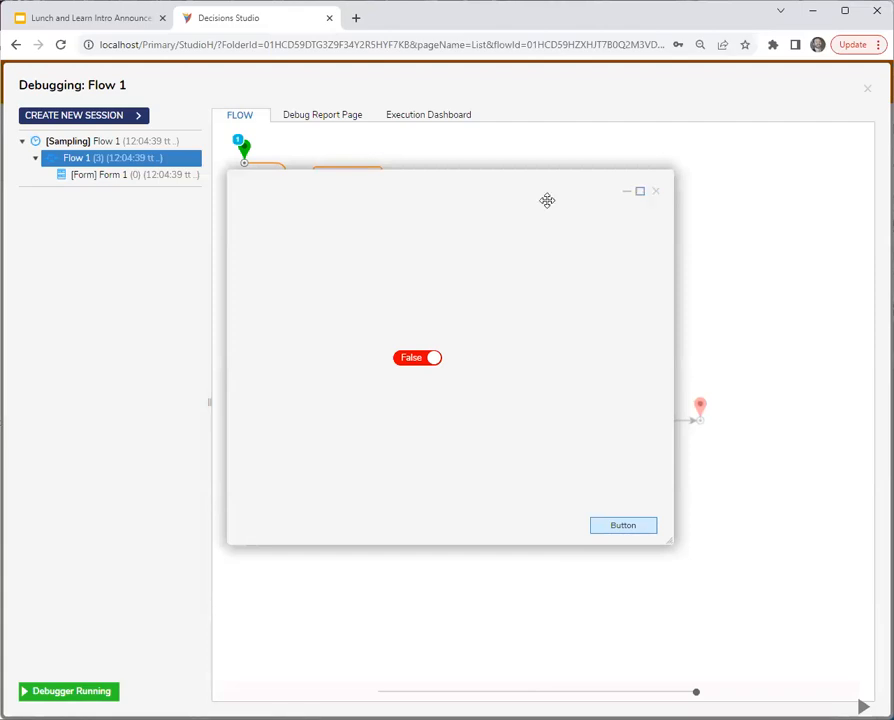
{"action": "left_click_drag", "start_coordinate": [539, 192], "coordinate": [536, 203]}
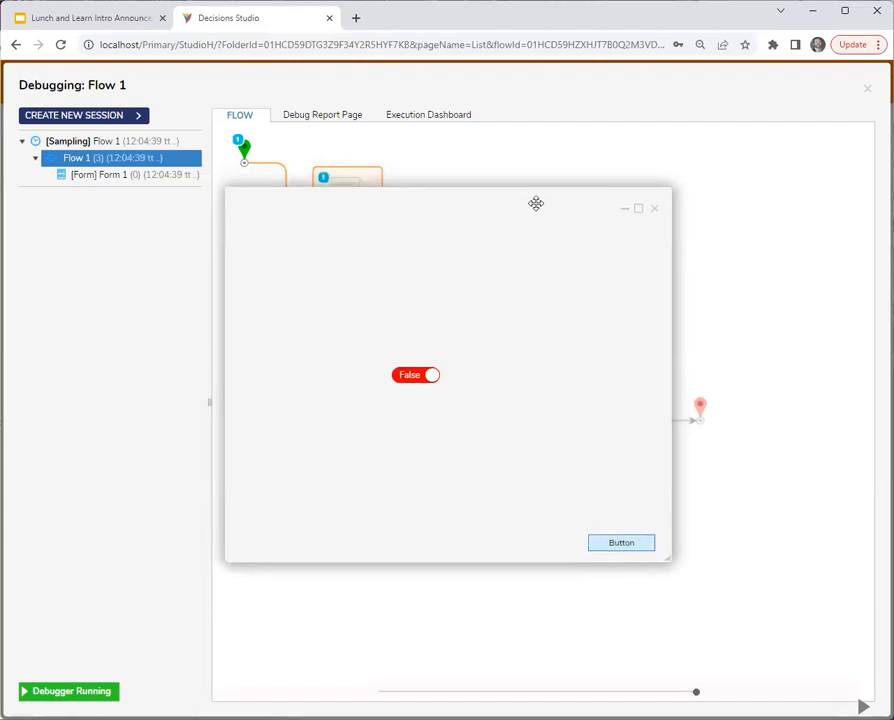
{"action": "left_click", "coordinate": [654, 208]}
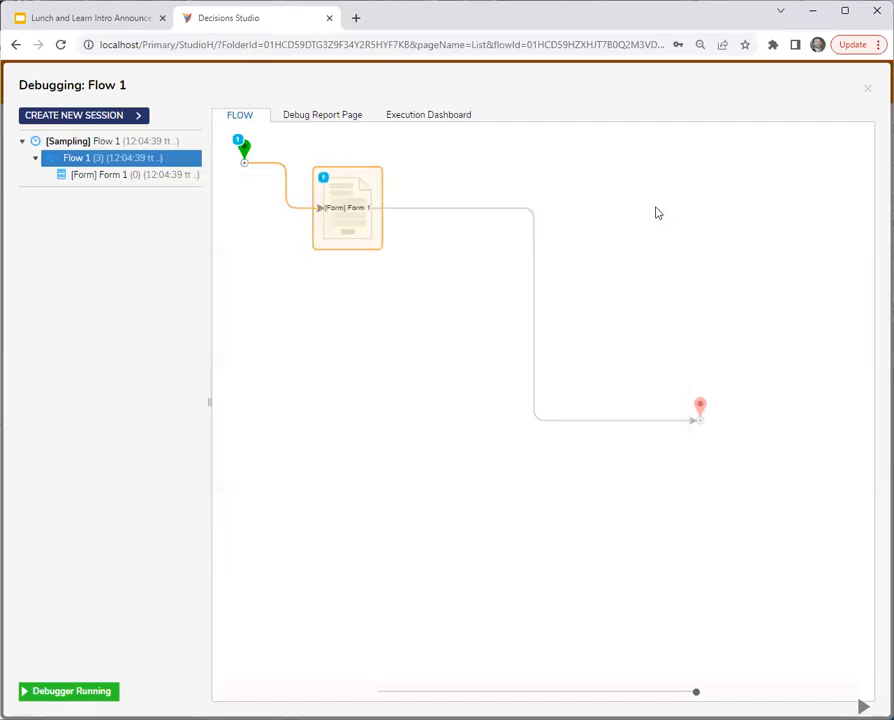
{"action": "left_click", "coordinate": [868, 89]}
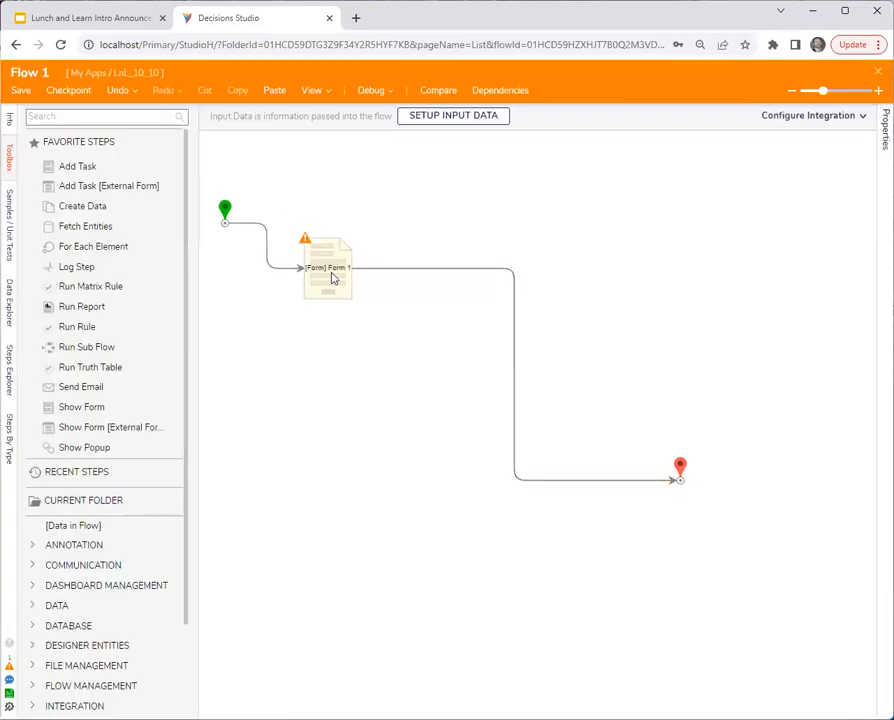
Map the form step's Toggle Value input to a constant and set that value to true
{"action": "left_click", "coordinate": [336, 280]}
{"action": "left_click", "coordinate": [838, 356]}
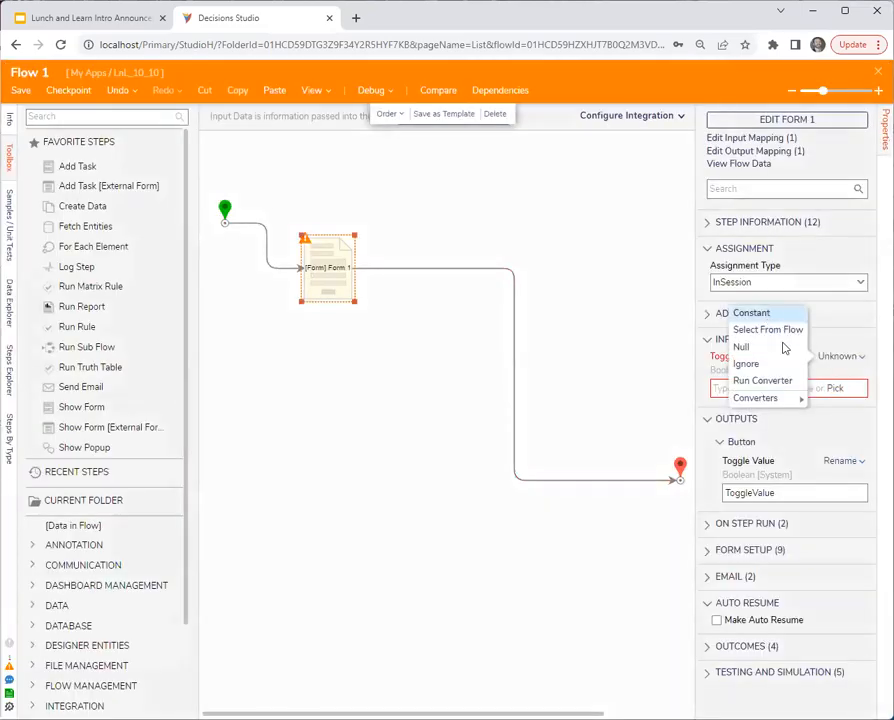
{"action": "left_click", "coordinate": [754, 314]}
{"action": "left_click", "coordinate": [716, 386]}
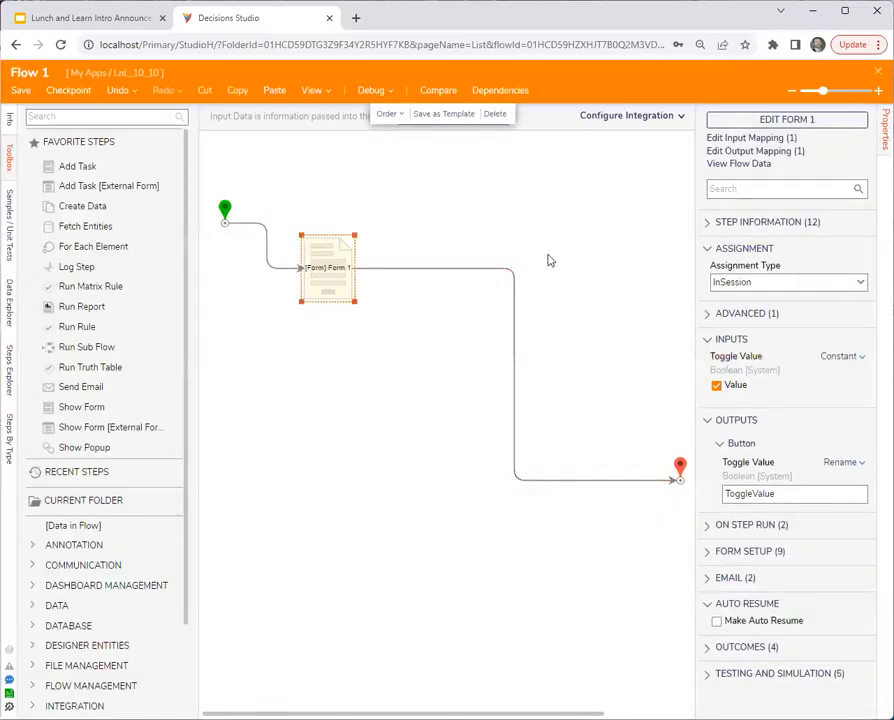
{"action": "left_click", "coordinate": [548, 260]}
Open Form 1 for editing and examine the toggle button's Behavior settings
{"action": "left_click", "coordinate": [336, 276]}
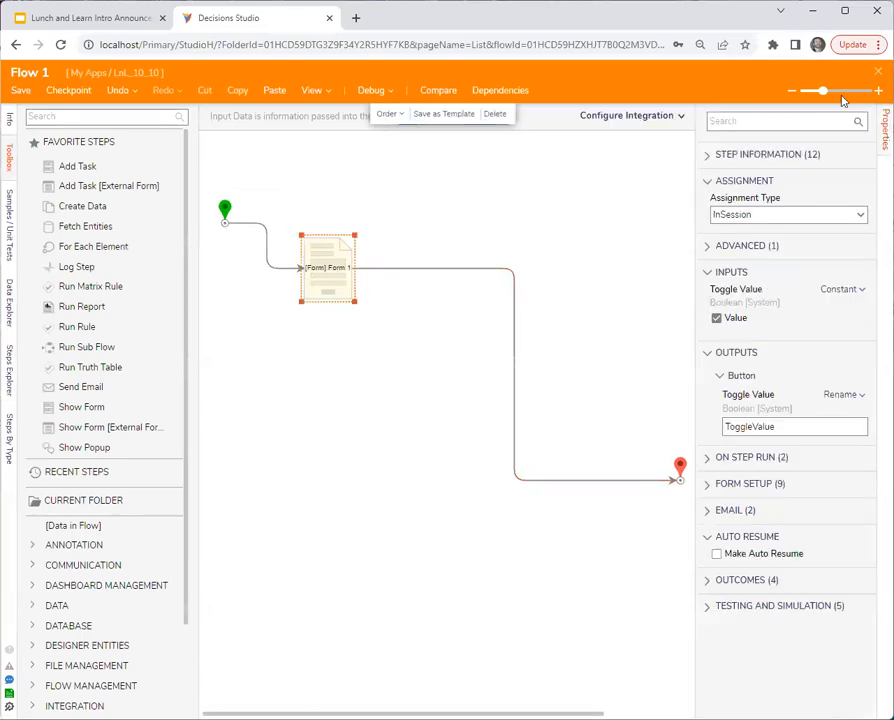
{"action": "left_click", "coordinate": [816, 68]}
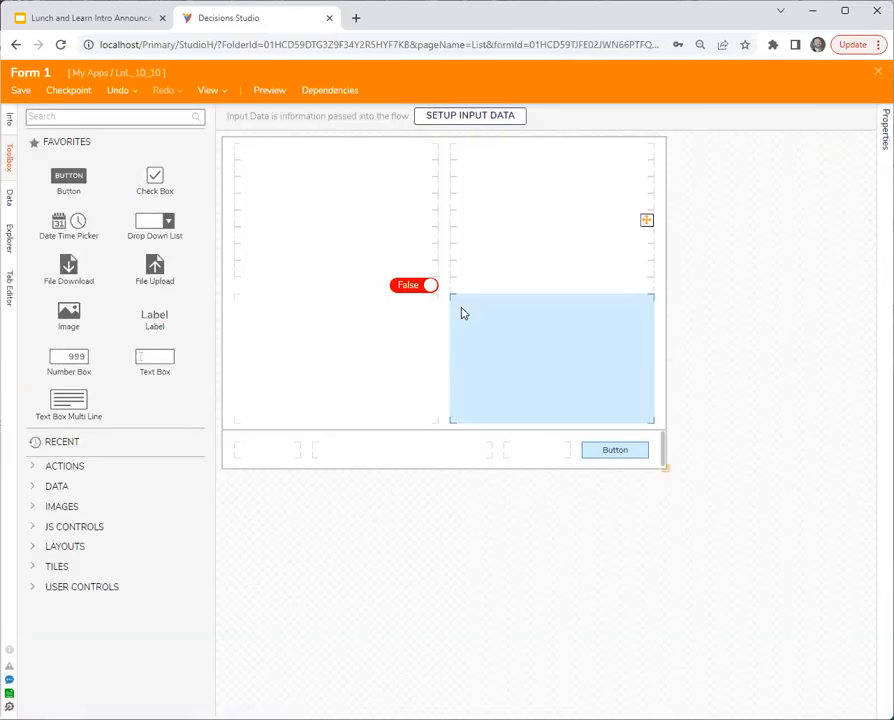
{"action": "left_click", "coordinate": [82, 117]}
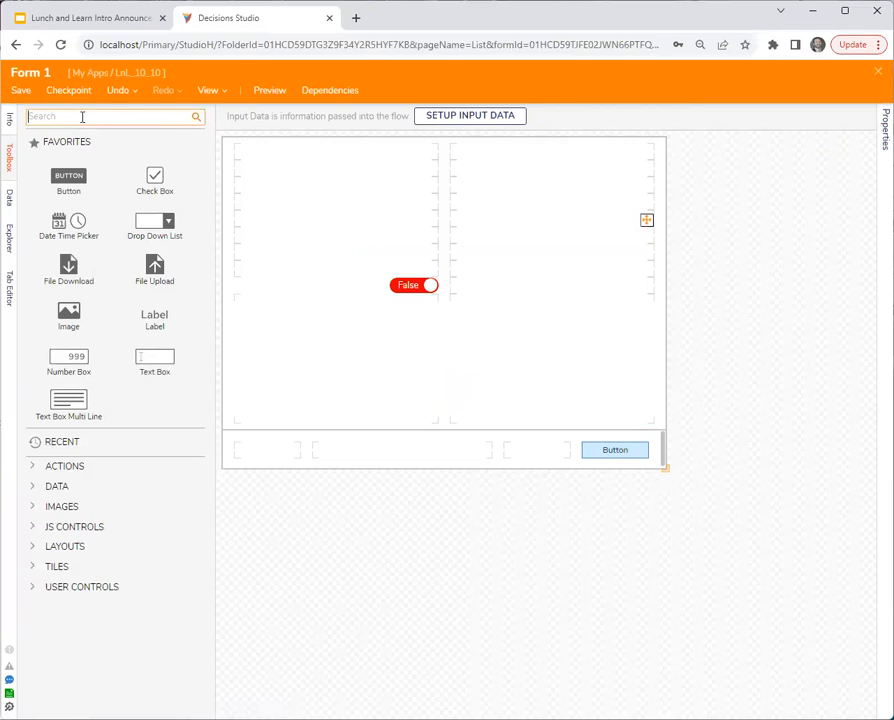
{"action": "left_click", "coordinate": [428, 286]}
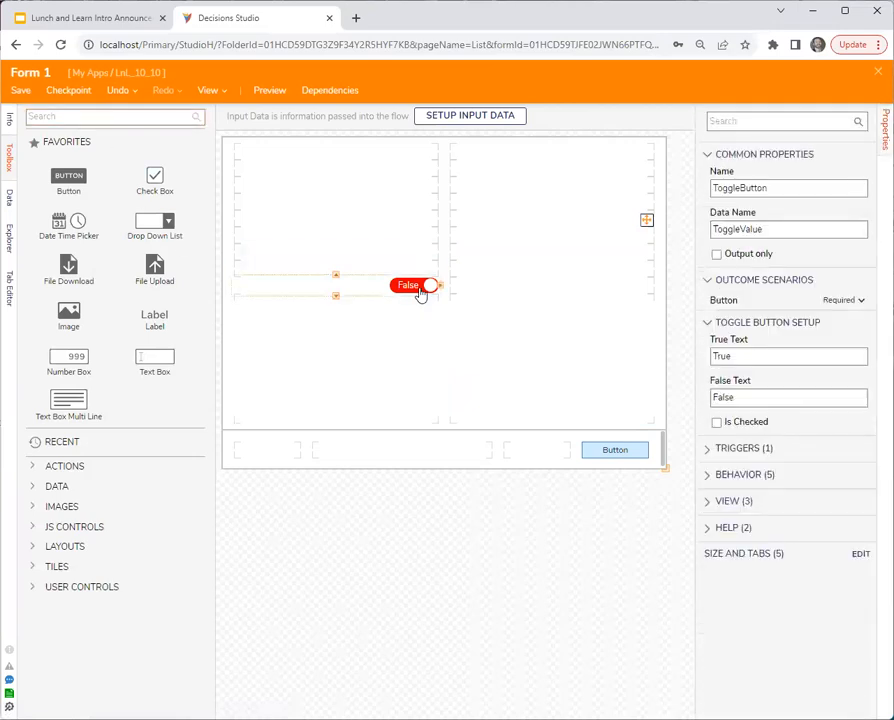
{"action": "left_click", "coordinate": [758, 476]}
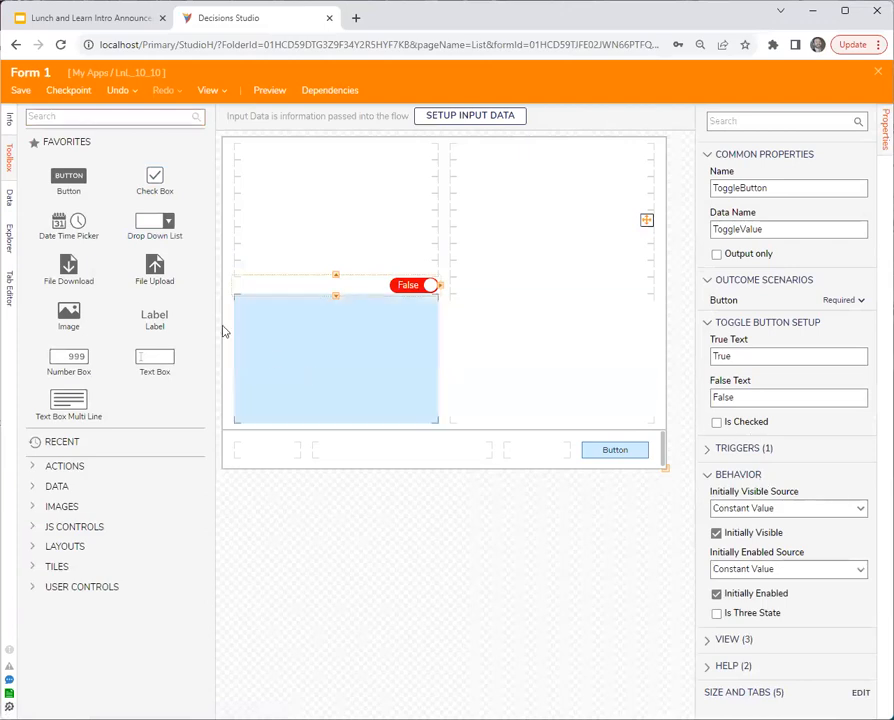
Find the Event Button control and add it to the first cell of the form's footer
{"action": "left_click", "coordinate": [100, 117]}
{"action": "type", "text": "eve"}
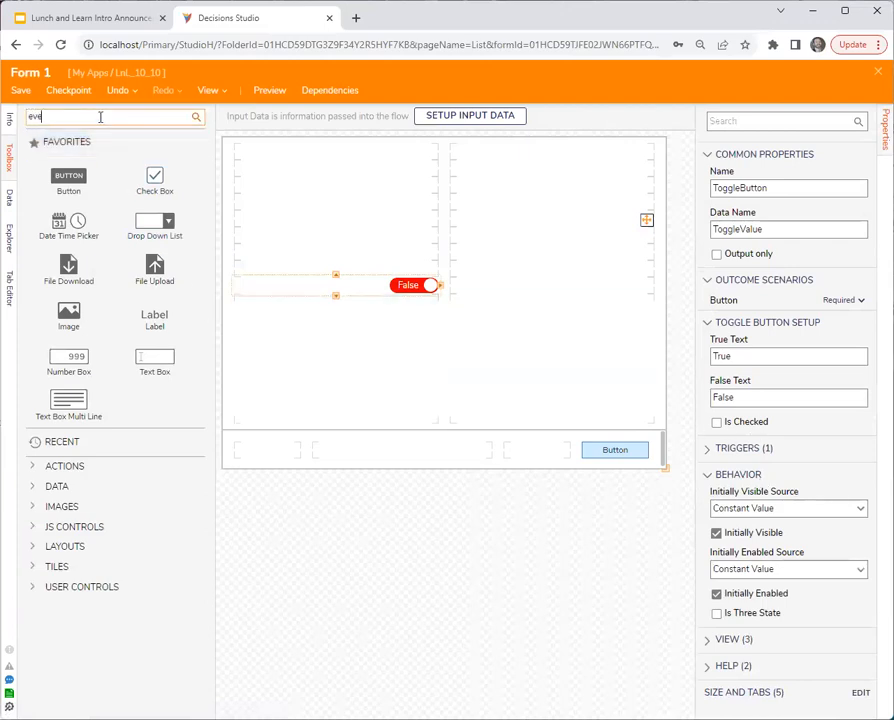
{"action": "type", "text": "nt"}
{"action": "left_click_drag", "start_coordinate": [68, 150], "coordinate": [260, 452]}
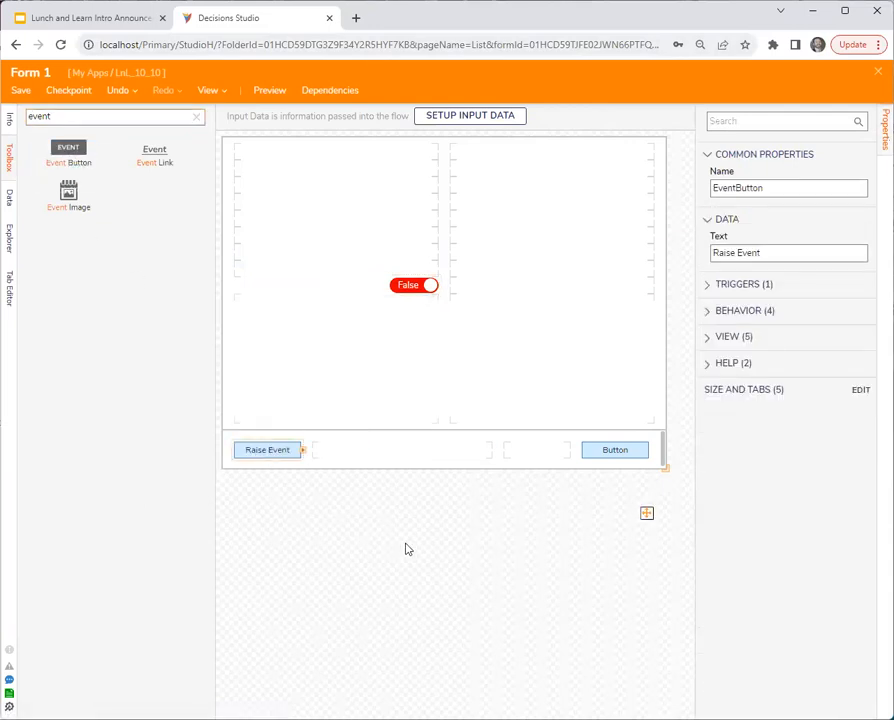
Add a Sub Dialog Button to the form's footer, replacing the Raise Event button in the first footer cell
{"action": "left_click", "coordinate": [196, 116]}
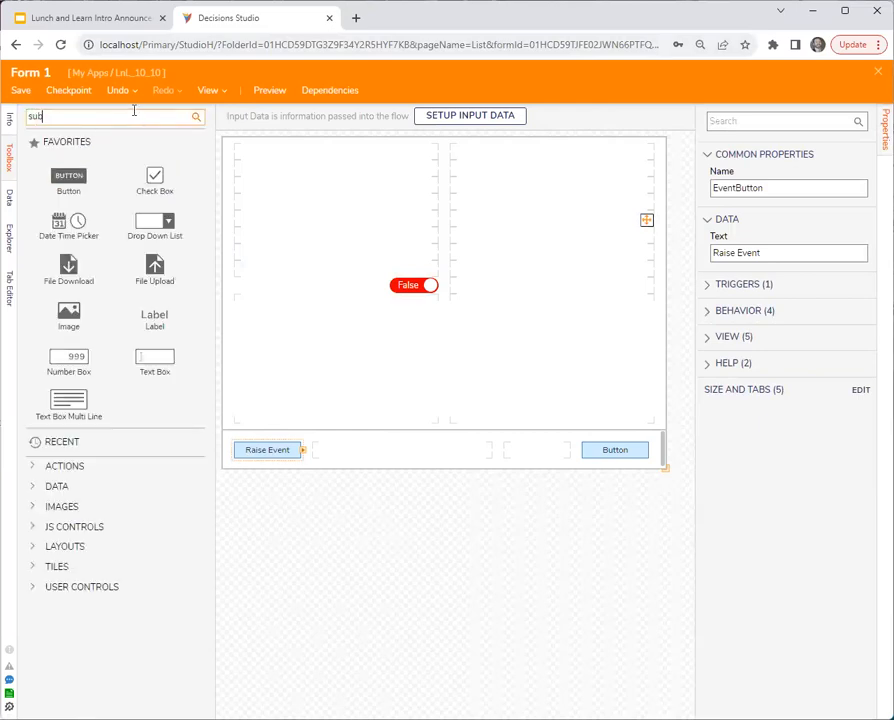
{"action": "left_click_drag", "start_coordinate": [74, 162], "coordinate": [280, 453]}
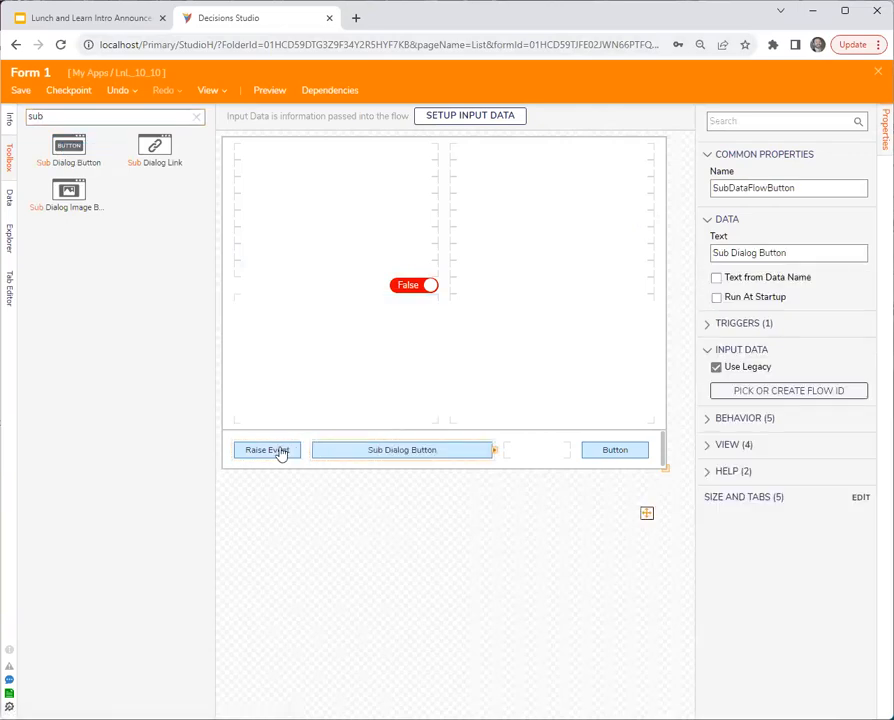
{"action": "left_click", "coordinate": [265, 471]}
{"action": "left_click", "coordinate": [261, 453]}
{"action": "key", "text": "Delete"}
{"action": "left_click_drag", "start_coordinate": [372, 452], "coordinate": [285, 458]}
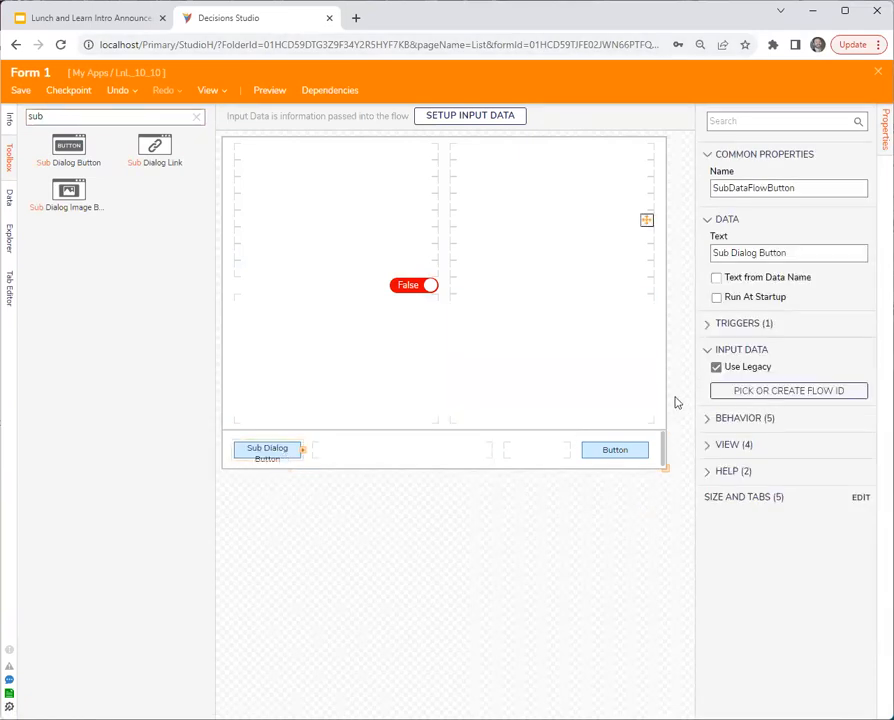
Examine the Sub Dialog Button's View and Behavior settings
{"action": "left_click", "coordinate": [716, 446]}
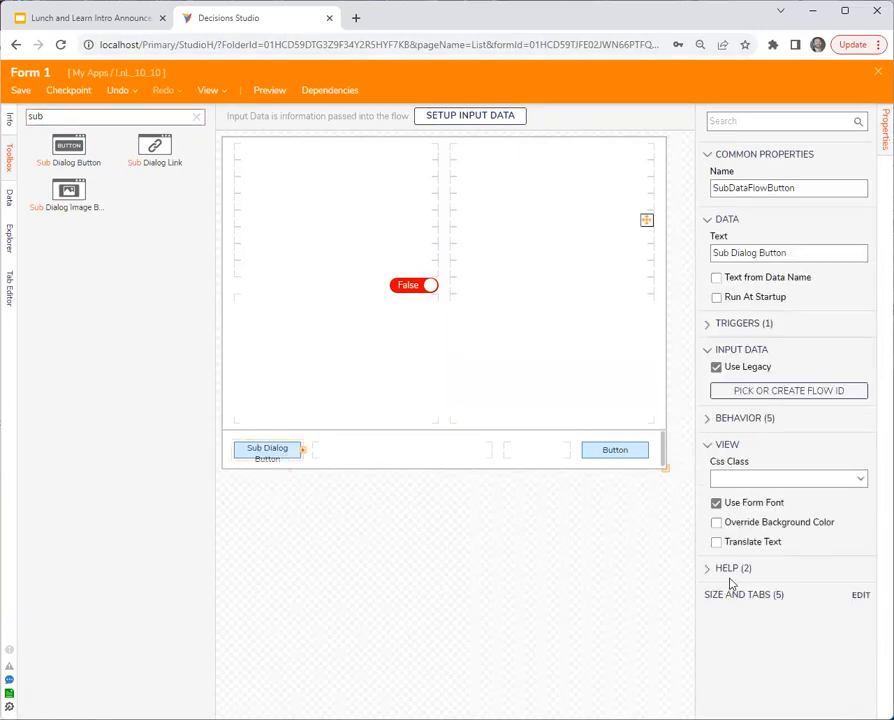
{"action": "left_click", "coordinate": [740, 419]}
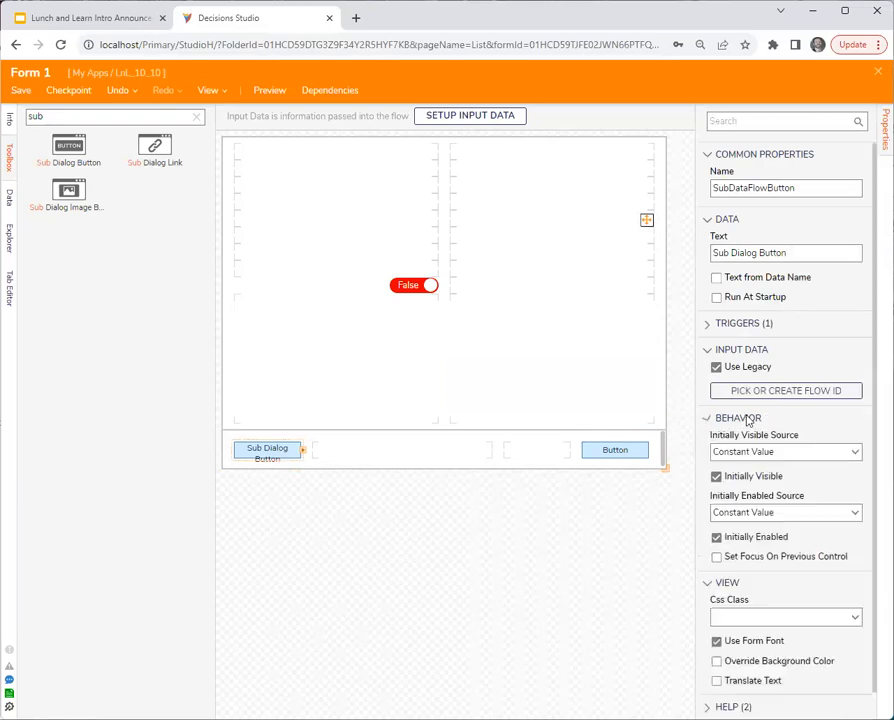
Create a new flow for the Sub Dialog Button to run
{"action": "left_click", "coordinate": [745, 480]}
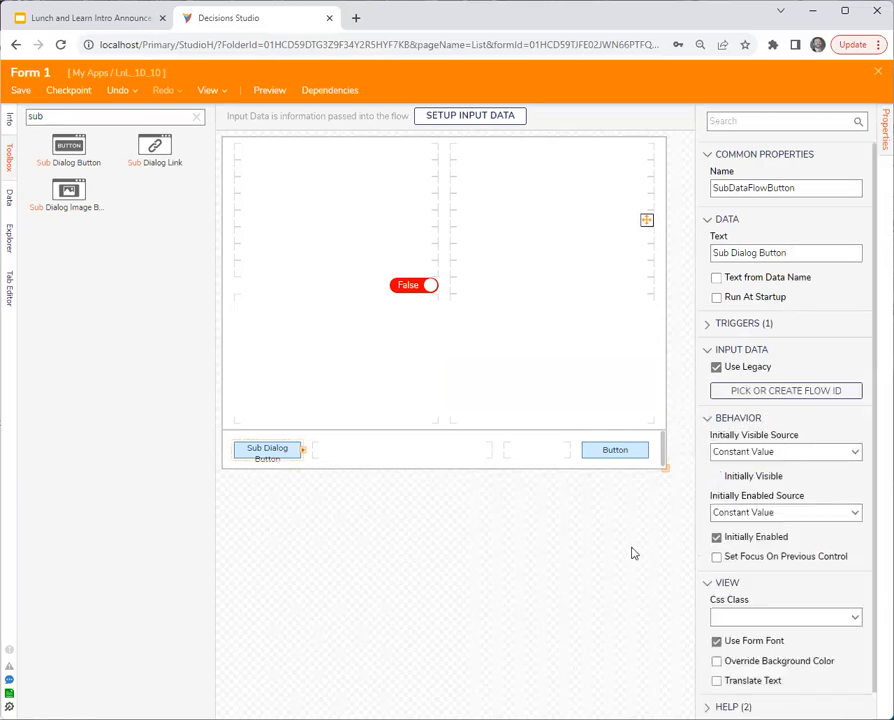
{"action": "left_click", "coordinate": [404, 526]}
{"action": "left_click", "coordinate": [298, 459]}
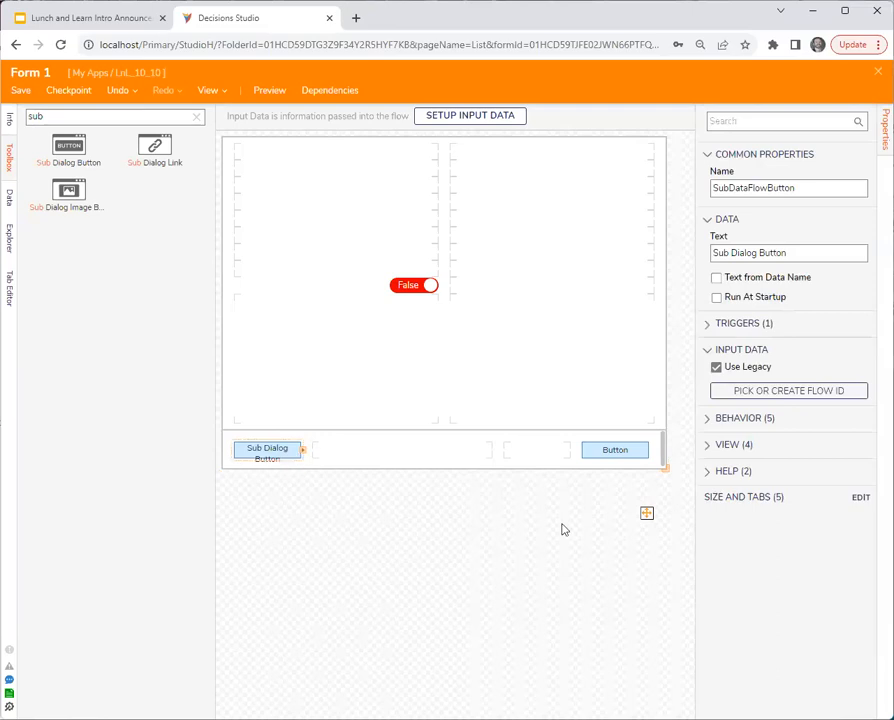
{"action": "left_click", "coordinate": [789, 390]}
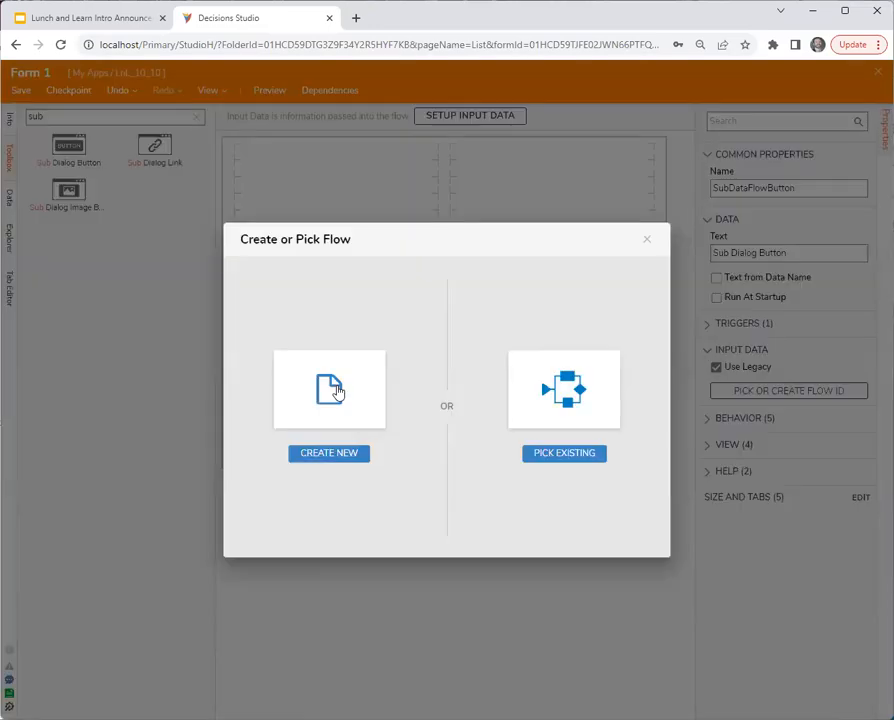
{"action": "left_click", "coordinate": [333, 387]}
{"action": "left_click", "coordinate": [372, 262]}
{"action": "left_click", "coordinate": [506, 300]}
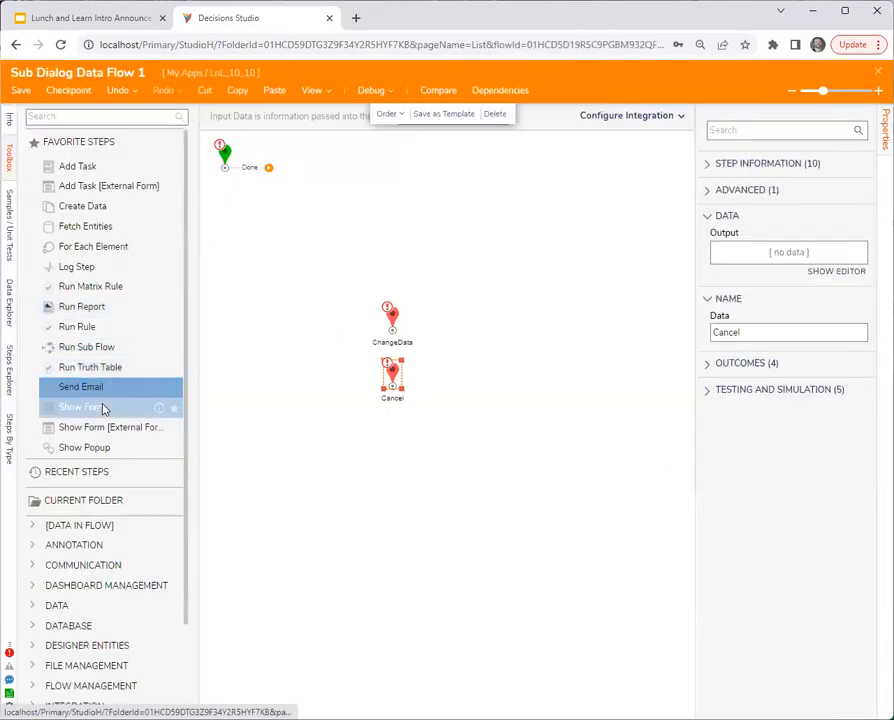
Add a Show Form step, connect the start step to it, and create a new form for it
{"action": "left_click_drag", "start_coordinate": [103, 408], "coordinate": [373, 212]}
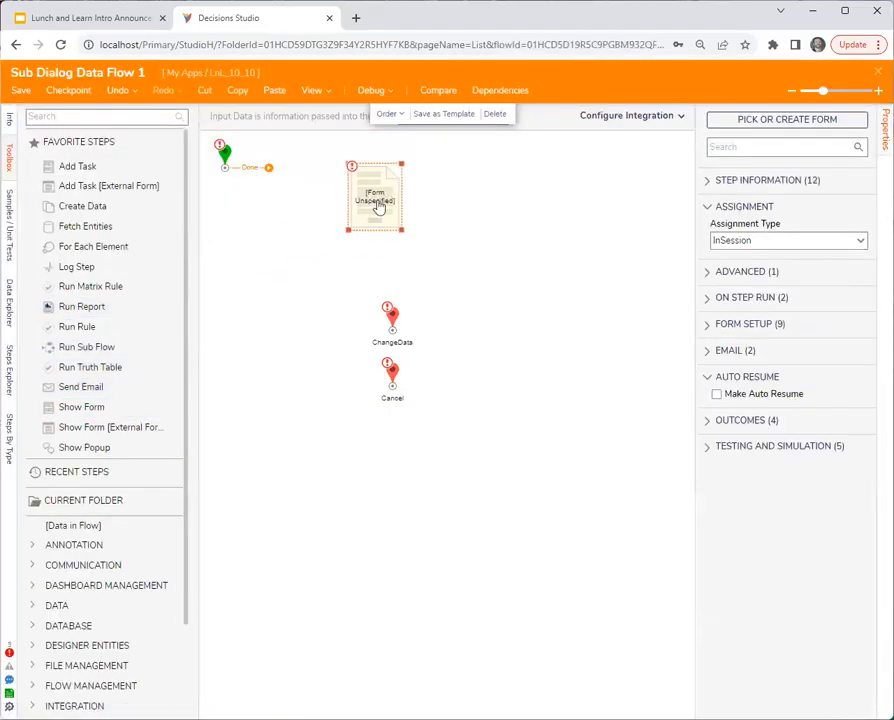
{"action": "left_click_drag", "start_coordinate": [268, 167], "coordinate": [375, 195]}
{"action": "left_click", "coordinate": [770, 120]}
{"action": "left_click", "coordinate": [325, 402]}
{"action": "left_click", "coordinate": [360, 326]}
{"action": "left_click", "coordinate": [490, 344]}
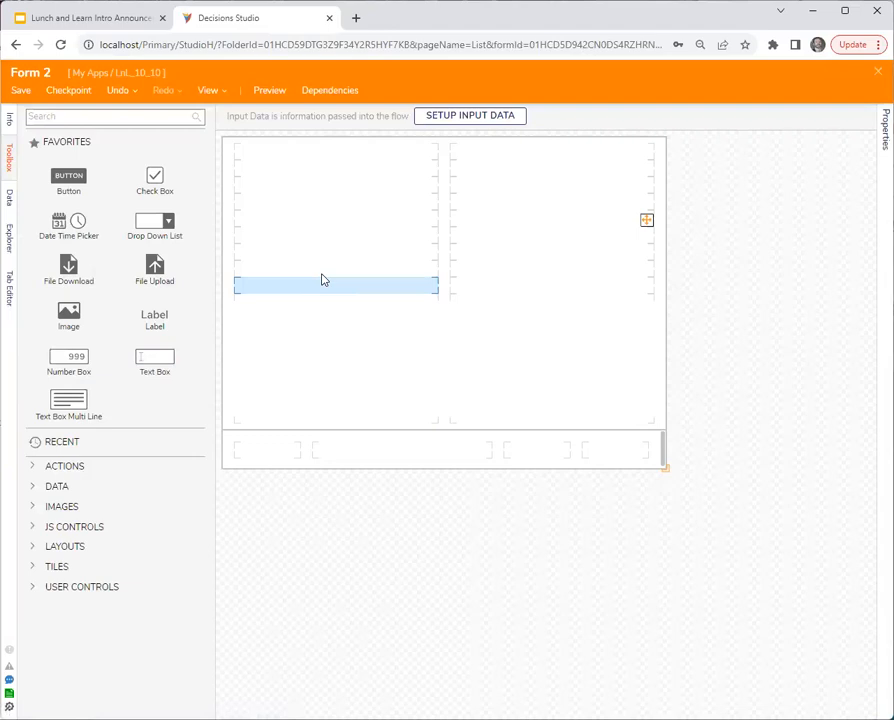
Replace the form body's grid with a label reading "Are you sure?"
{"action": "left_click", "coordinate": [322, 281]}
{"action": "left_click", "coordinate": [322, 281]}
{"action": "left_click_drag", "start_coordinate": [156, 327], "coordinate": [396, 302]}
{"action": "type", "text": "Are you sure?"}
{"action": "key", "text": "Return"}
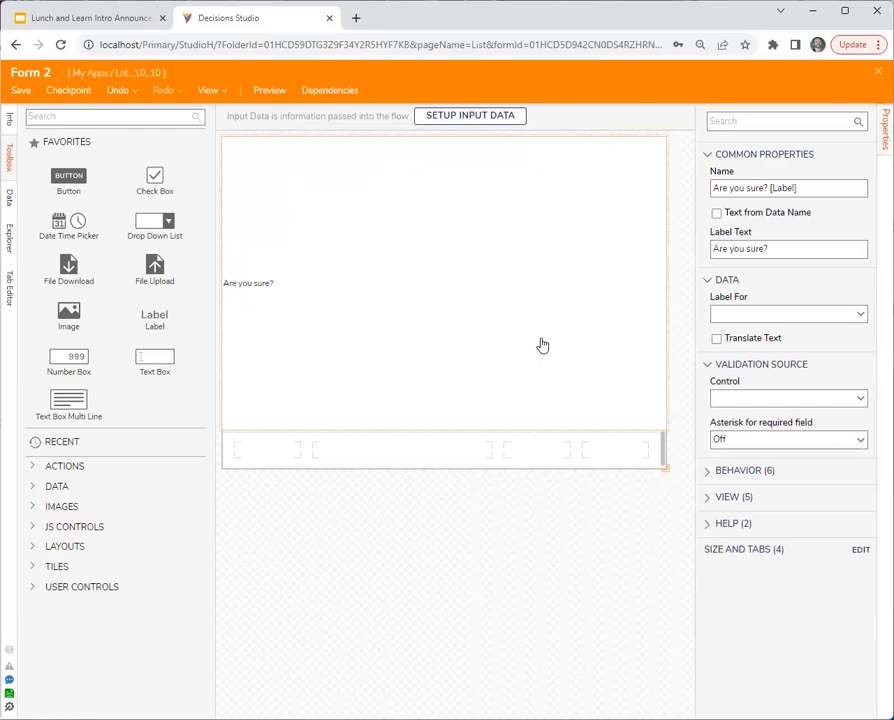
Add two buttons to the last two footer cells of Form 2 and label them No and Yes
{"action": "left_click_drag", "start_coordinate": [68, 178], "coordinate": [535, 452]}
{"action": "left_click", "coordinate": [671, 513]}
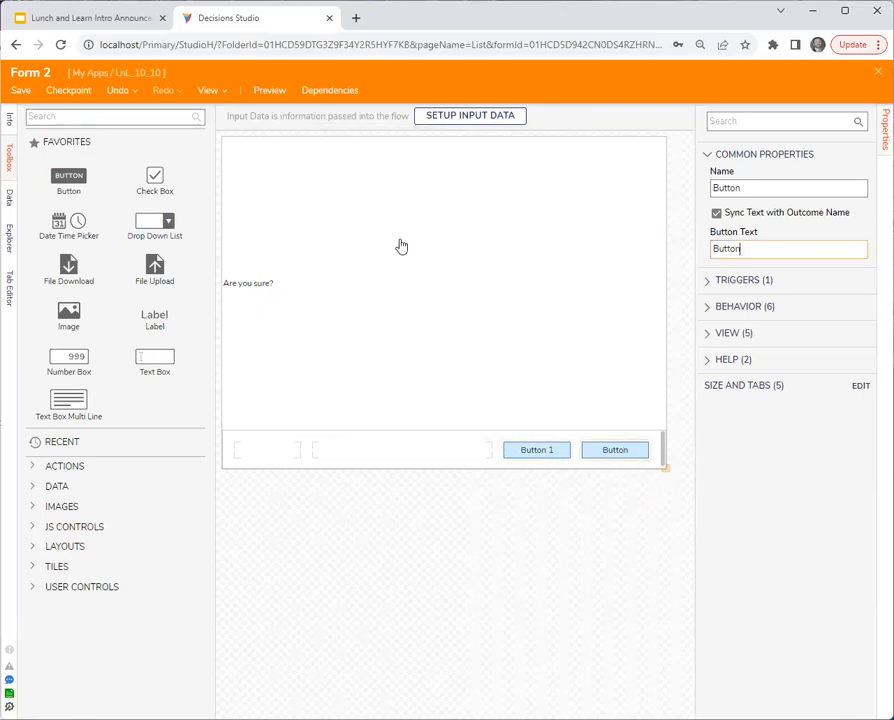
{"action": "type", "text": "Y"}
{"action": "left_click", "coordinate": [549, 455]}
{"action": "double_click", "coordinate": [785, 251]}
{"action": "triple_click", "coordinate": [785, 251]}
{"action": "type", "text": "No"}
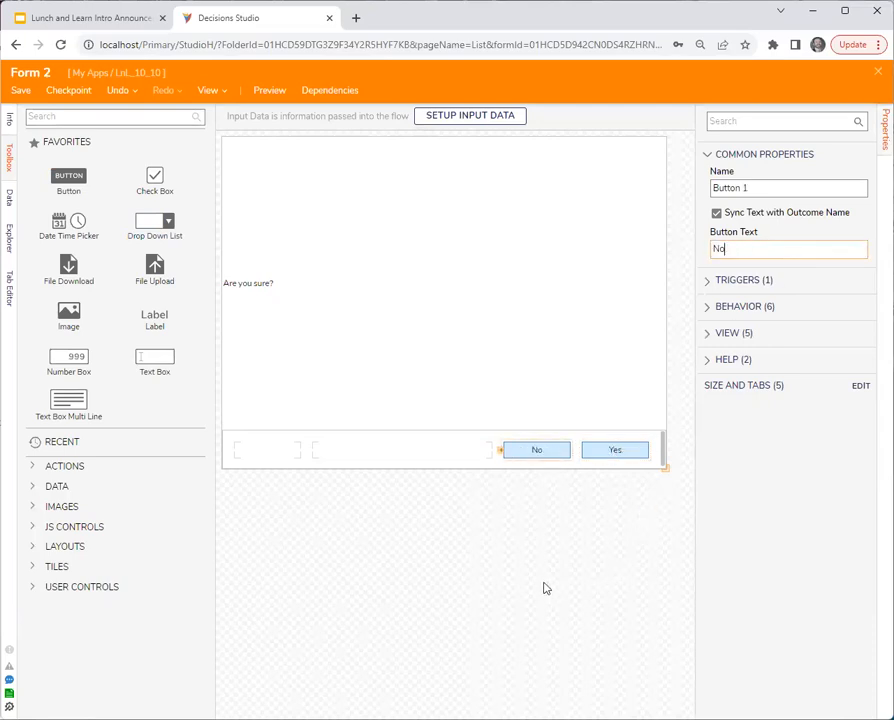
{"action": "left_click", "coordinate": [545, 588]}
Save and close Form 2, and move the ChangeData end step beyond the form step's outcomes
{"action": "left_click", "coordinate": [878, 71]}
{"action": "left_click", "coordinate": [592, 453]}
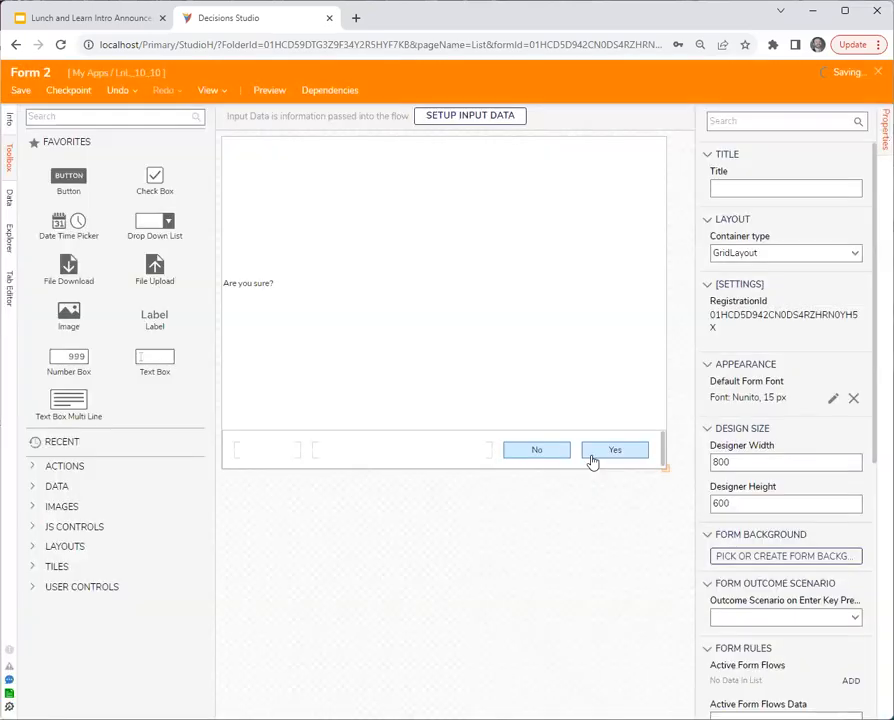
{"action": "left_click_drag", "start_coordinate": [393, 330], "coordinate": [557, 186]}
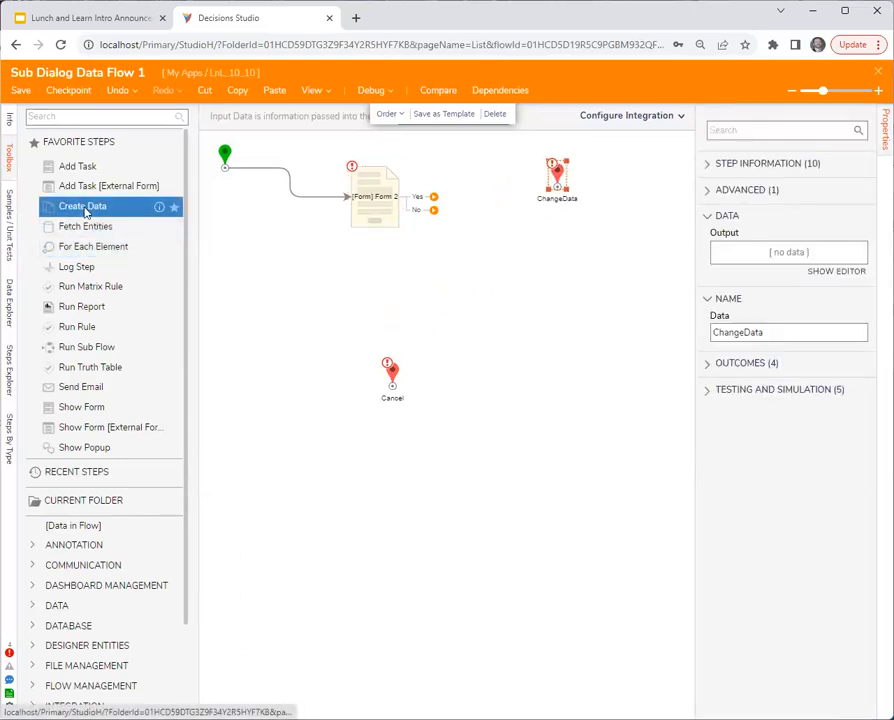
{"action": "left_click_drag", "start_coordinate": [86, 210], "coordinate": [288, 257]}
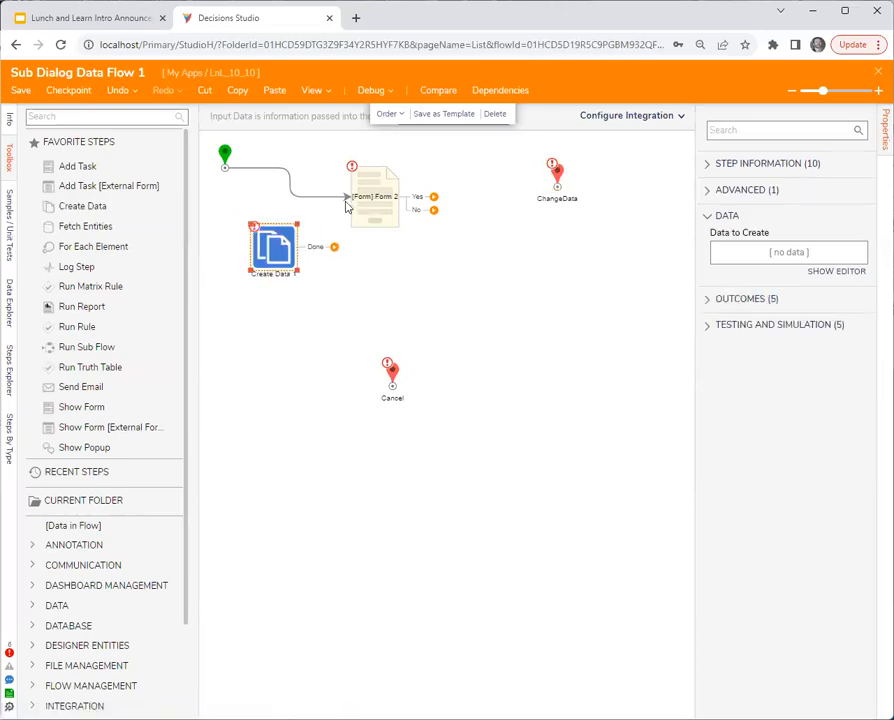
{"action": "left_click", "coordinate": [347, 199]}
{"action": "left_click_drag", "start_coordinate": [349, 198], "coordinate": [252, 243]}
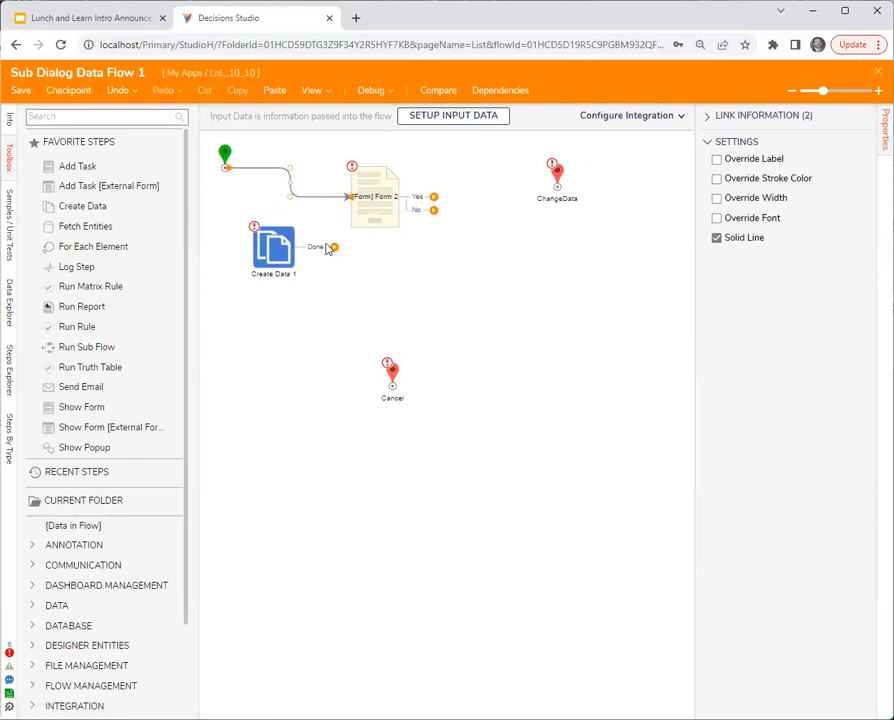
{"action": "left_click", "coordinate": [273, 245]}
{"action": "key", "text": "Delete"}
Check the data available in the flow, and save and close the flow to return to Form 1
{"action": "left_click", "coordinate": [9, 303]}
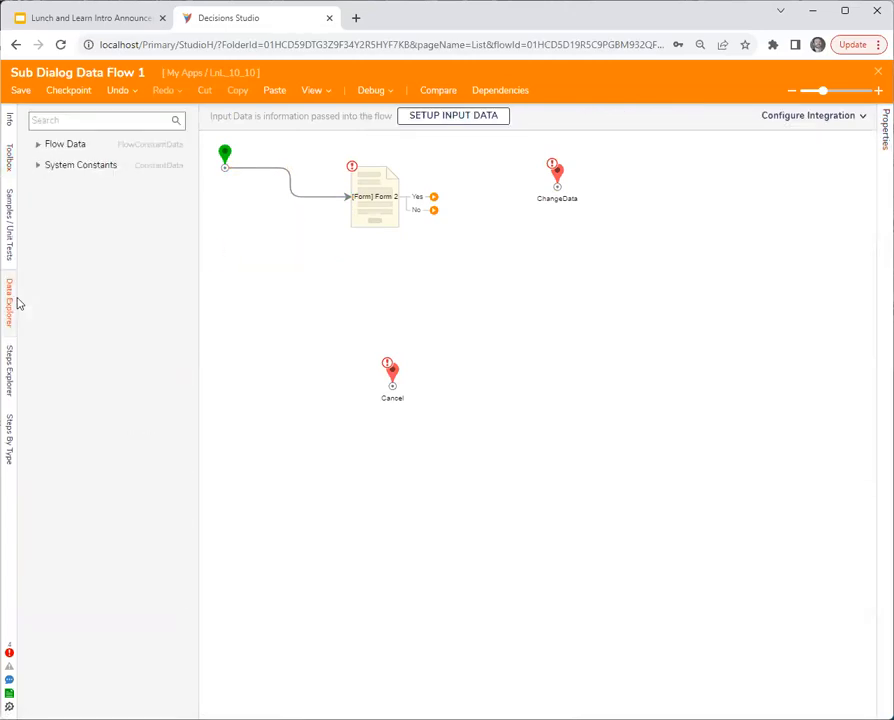
{"action": "left_click", "coordinate": [876, 74]}
{"action": "left_click", "coordinate": [594, 454]}
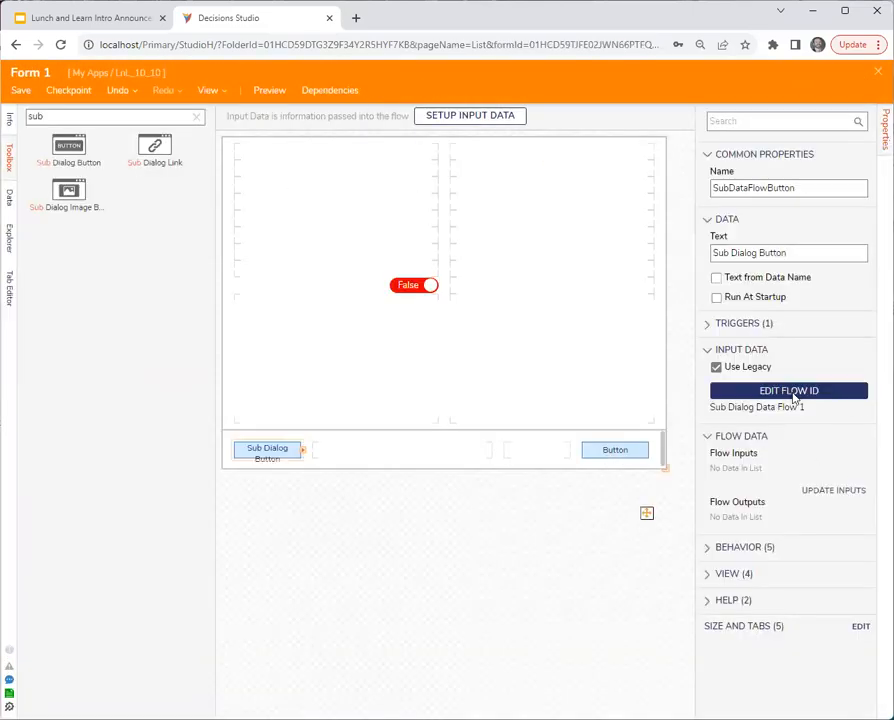
Reopen the Sub Dialog Button's flow and define a Boolean flow input named ToggleValue on its start step
{"action": "left_click", "coordinate": [750, 391]}
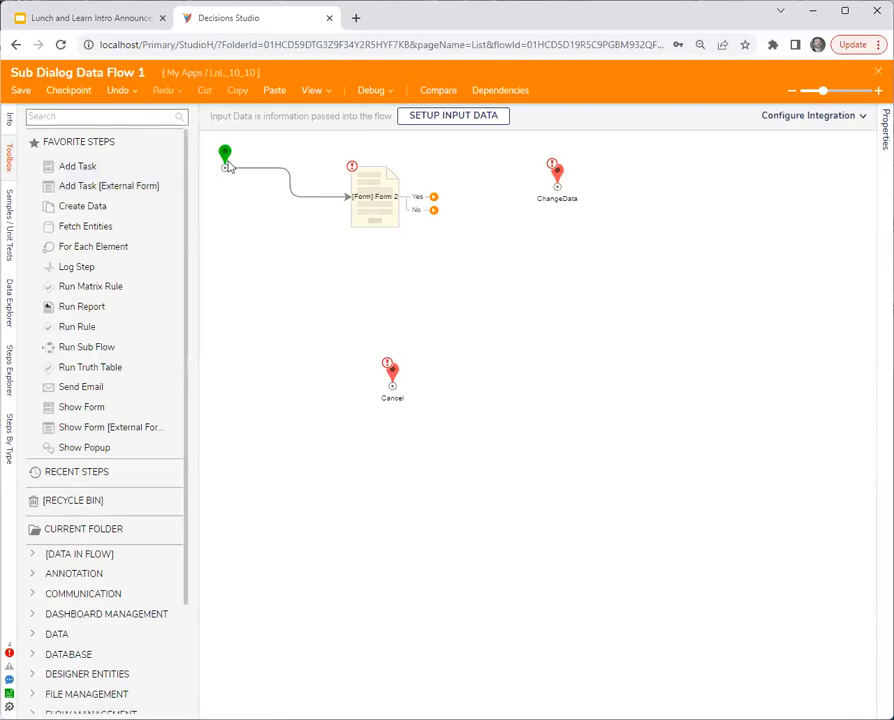
{"action": "left_click", "coordinate": [228, 166]}
{"action": "left_click", "coordinate": [846, 278]}
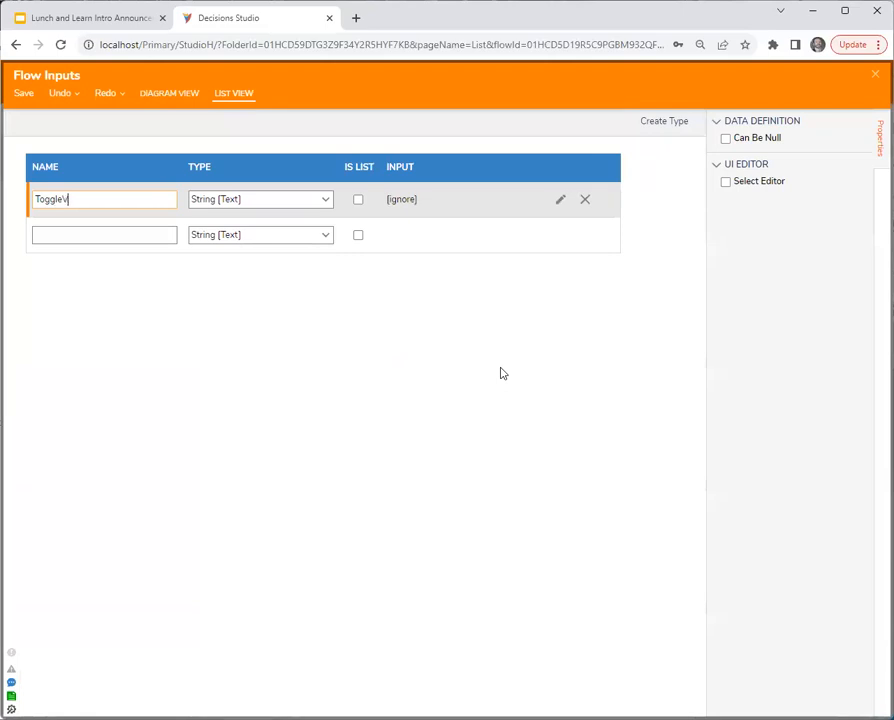
{"action": "left_click", "coordinate": [324, 200]}
{"action": "left_click", "coordinate": [248, 274]}
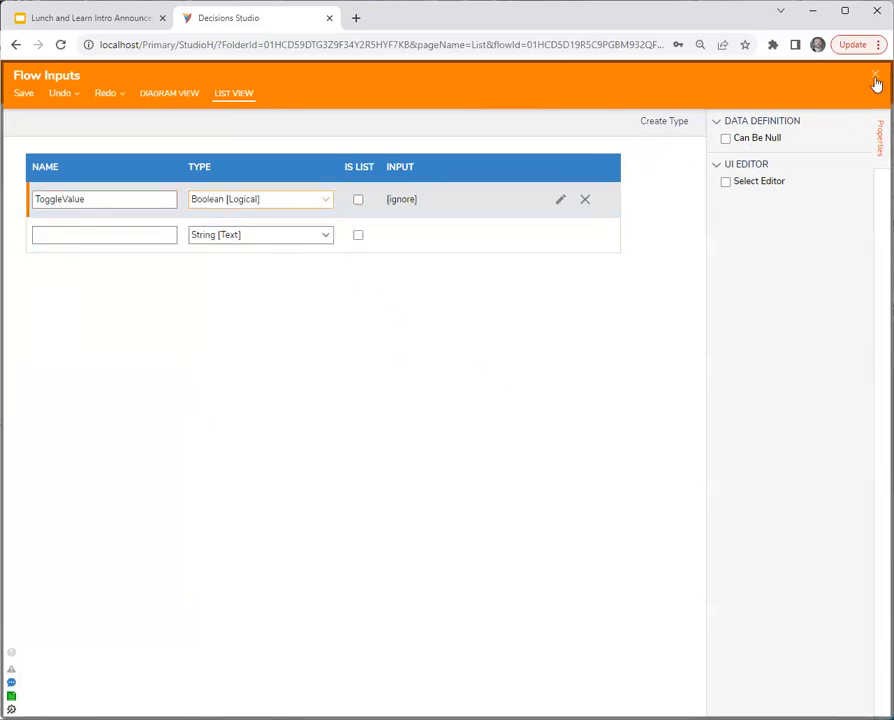
{"action": "key", "text": "Escape"}
{"action": "left_click", "coordinate": [592, 421]}
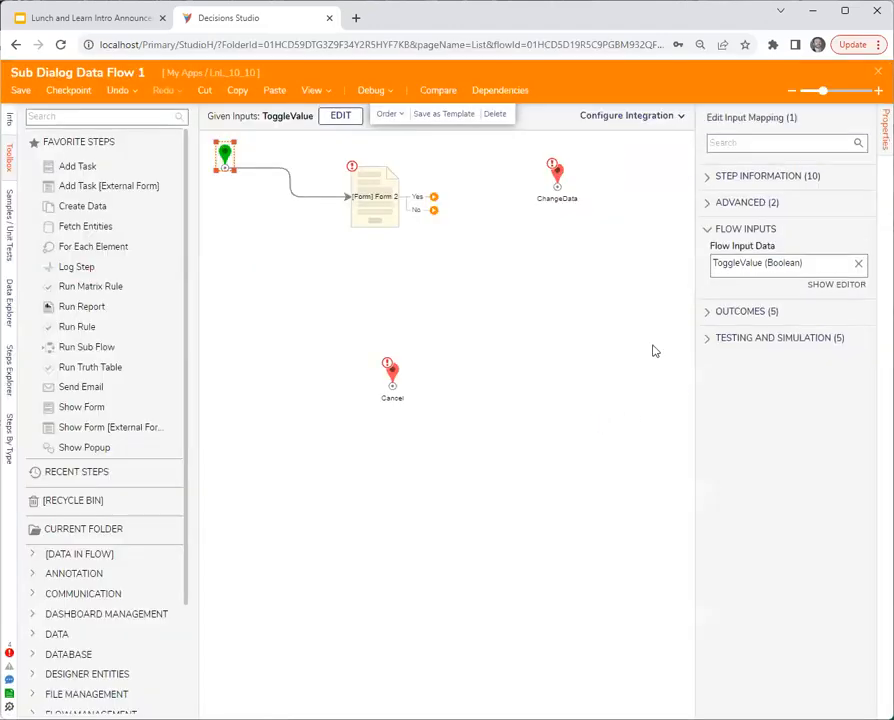
Connect the form step's Yes outcome to the ChangeData end and its No outcome to a new Create Data step
{"action": "scroll", "coordinate": [476, 304], "scroll_direction": "up", "scroll_amount": 1}
{"action": "left_click_drag", "start_coordinate": [380, 318], "coordinate": [352, 290]}
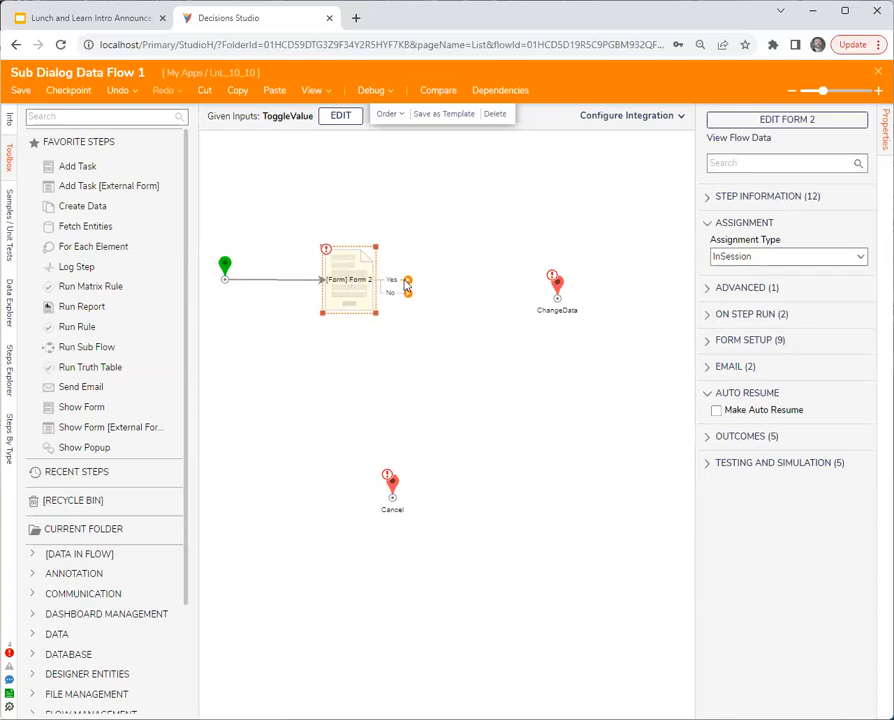
{"action": "left_click_drag", "start_coordinate": [407, 281], "coordinate": [557, 232]}
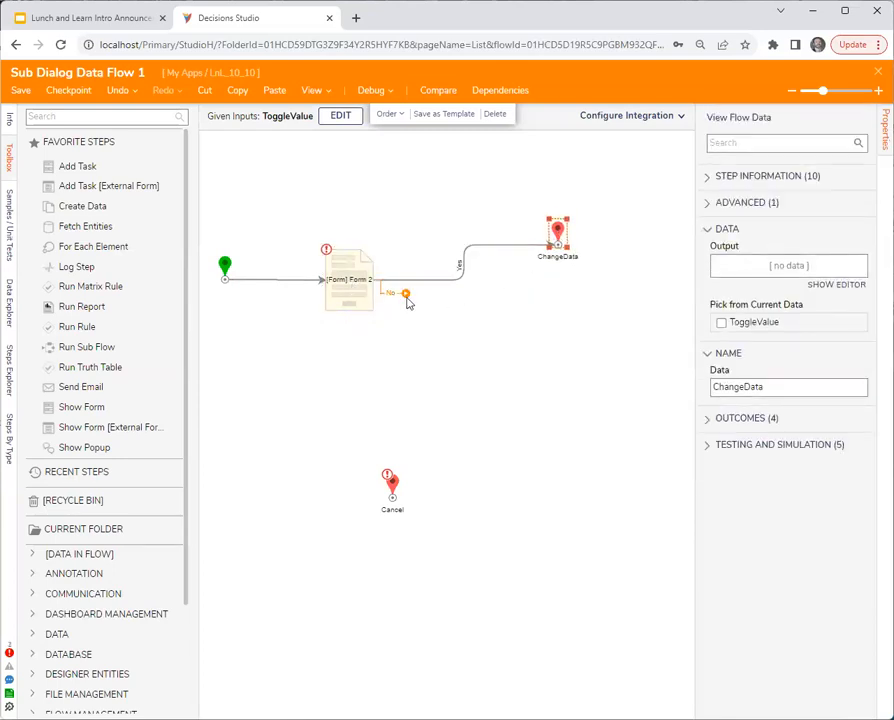
{"action": "left_click_drag", "start_coordinate": [86, 210], "coordinate": [445, 355]}
{"action": "left_click_drag", "start_coordinate": [405, 293], "coordinate": [445, 350]}
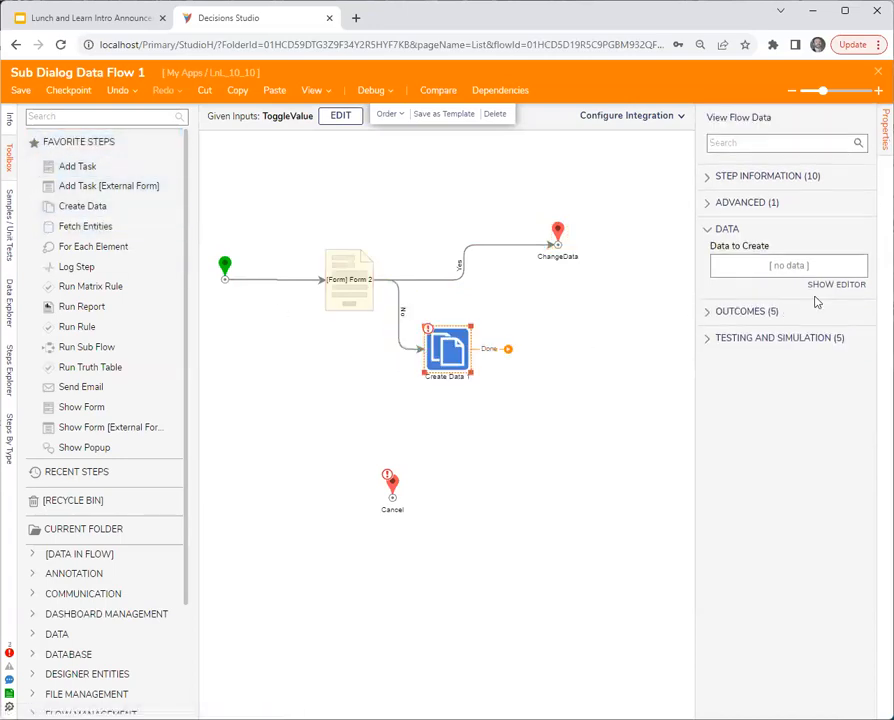
Define a Boolean named ToggleValue as the data to create in the Create Data step and save it
{"action": "left_click", "coordinate": [830, 285]}
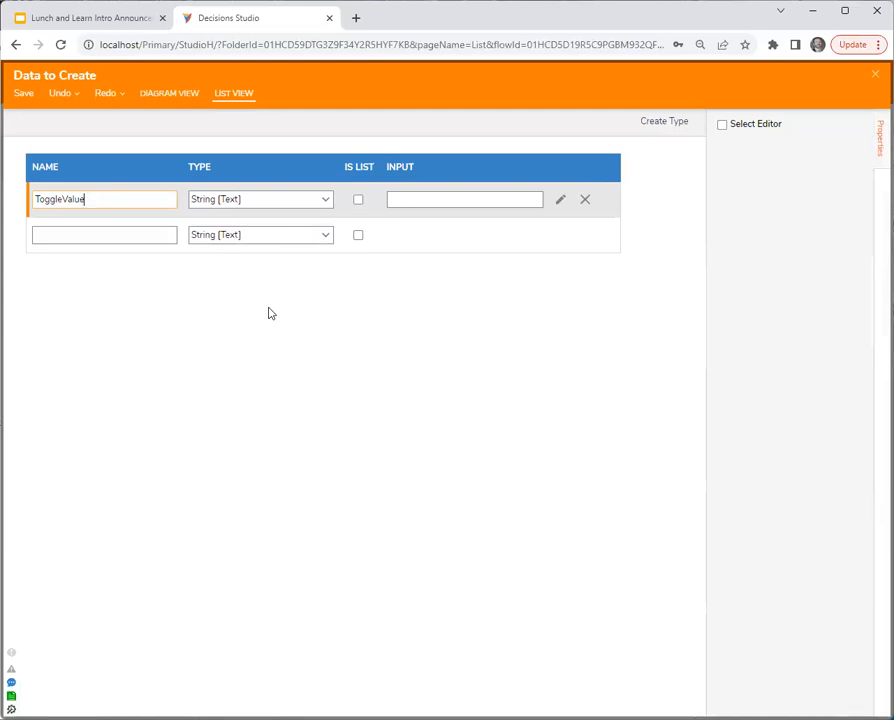
{"action": "left_click", "coordinate": [324, 201]}
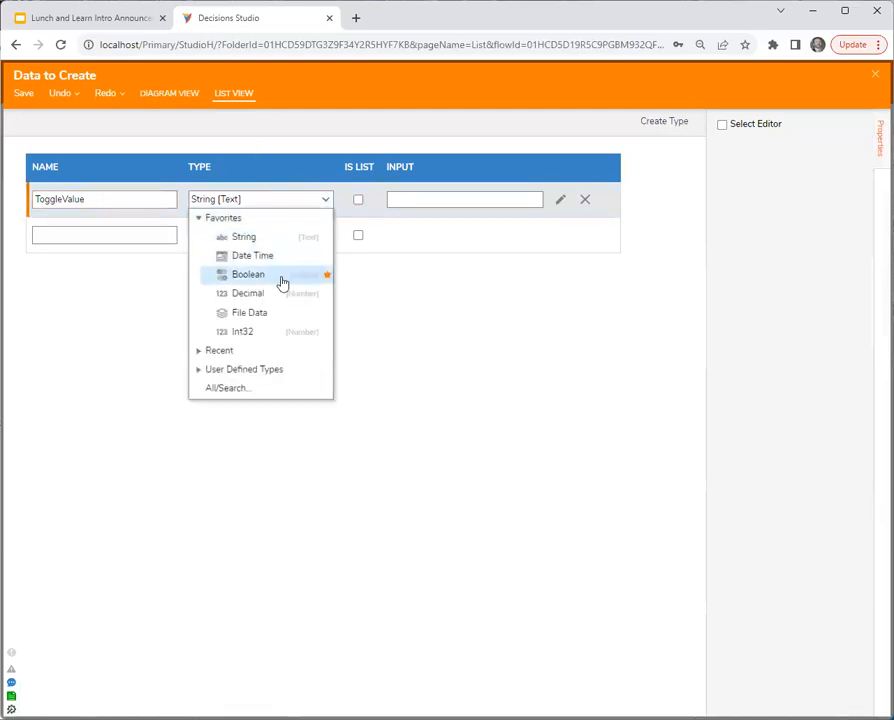
{"action": "left_click", "coordinate": [248, 274]}
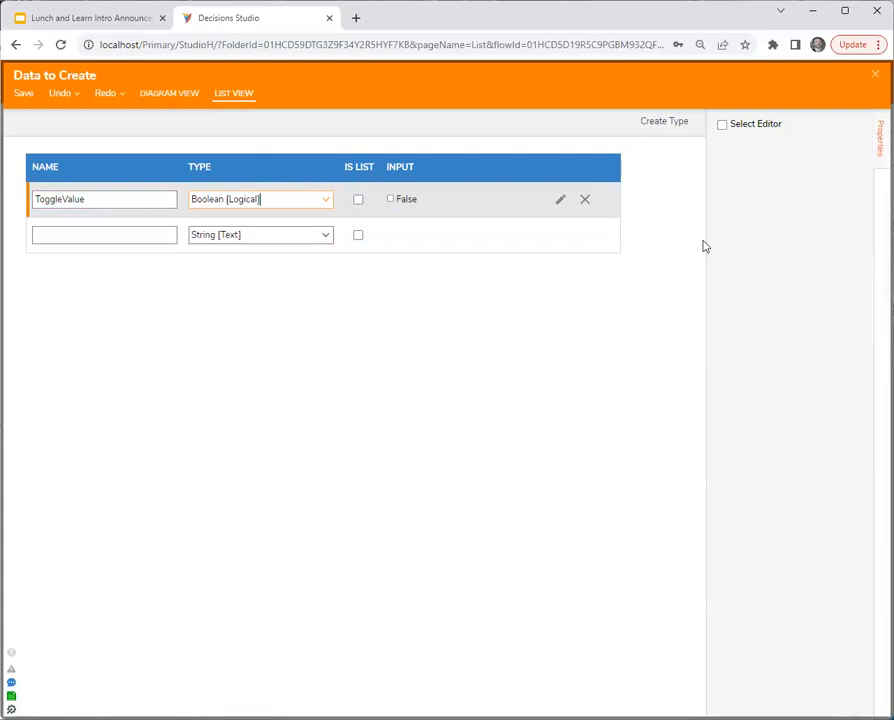
{"action": "left_click", "coordinate": [876, 74]}
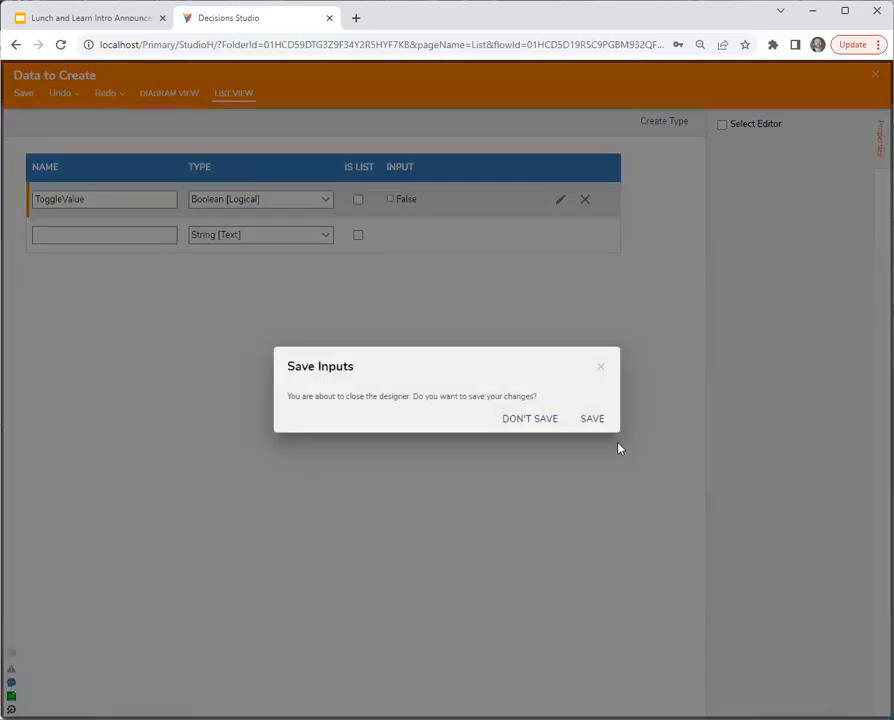
{"action": "left_click", "coordinate": [592, 420]}
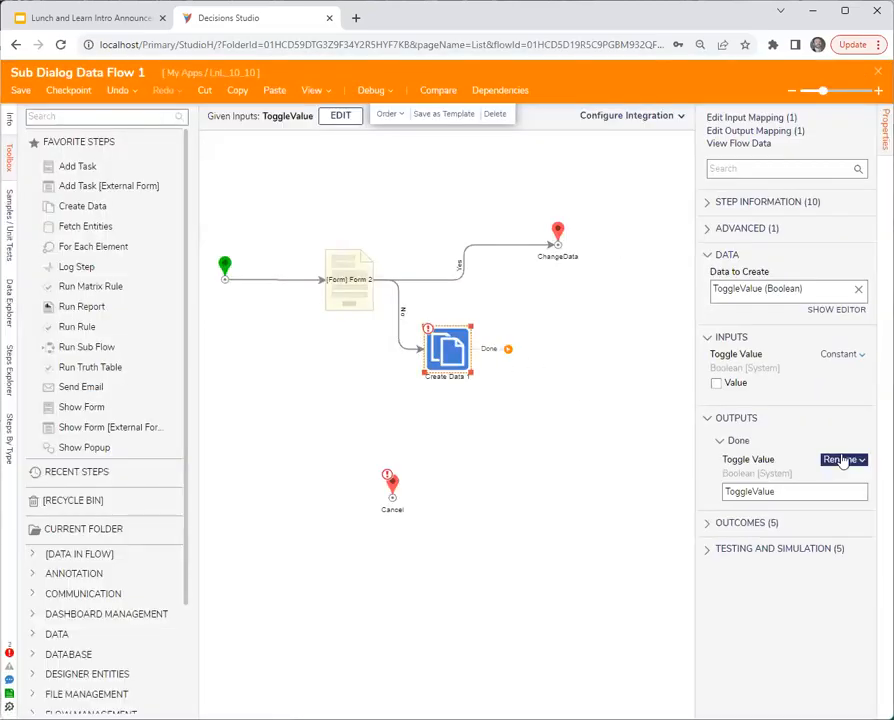
Set the Create Data step's Toggle Value input to true and map its output as Change Value on the flow's Toggle Value
{"action": "left_click", "coordinate": [838, 354]}
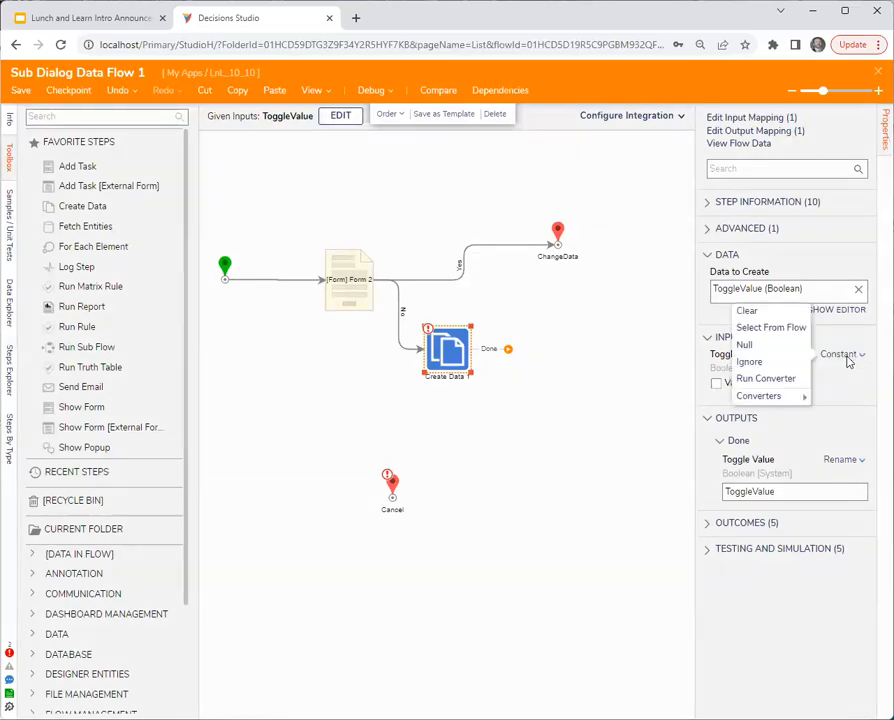
{"action": "mouse_move", "coordinate": [760, 396]}
{"action": "left_click", "coordinate": [716, 383]}
{"action": "left_click", "coordinate": [836, 461]}
{"action": "left_click", "coordinate": [766, 417]}
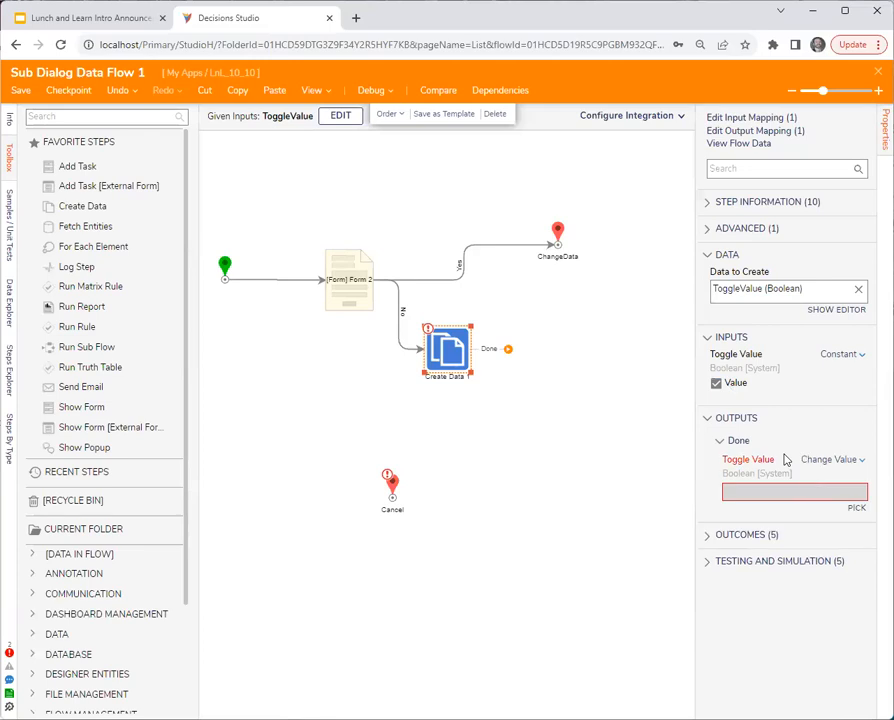
{"action": "left_click", "coordinate": [856, 507]}
{"action": "left_click", "coordinate": [370, 298]}
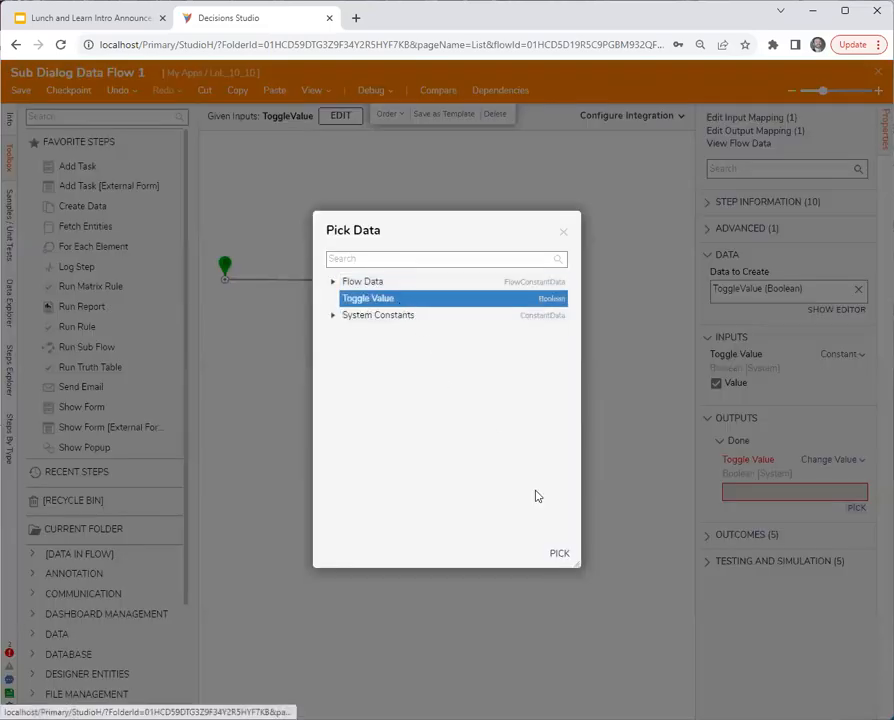
{"action": "left_click", "coordinate": [562, 555]}
Connect the Create Data step's Done outcome to the ChangeData end and select ToggleValue as that end's output
{"action": "left_click_drag", "start_coordinate": [508, 349], "coordinate": [558, 236]}
{"action": "left_click", "coordinate": [559, 235]}
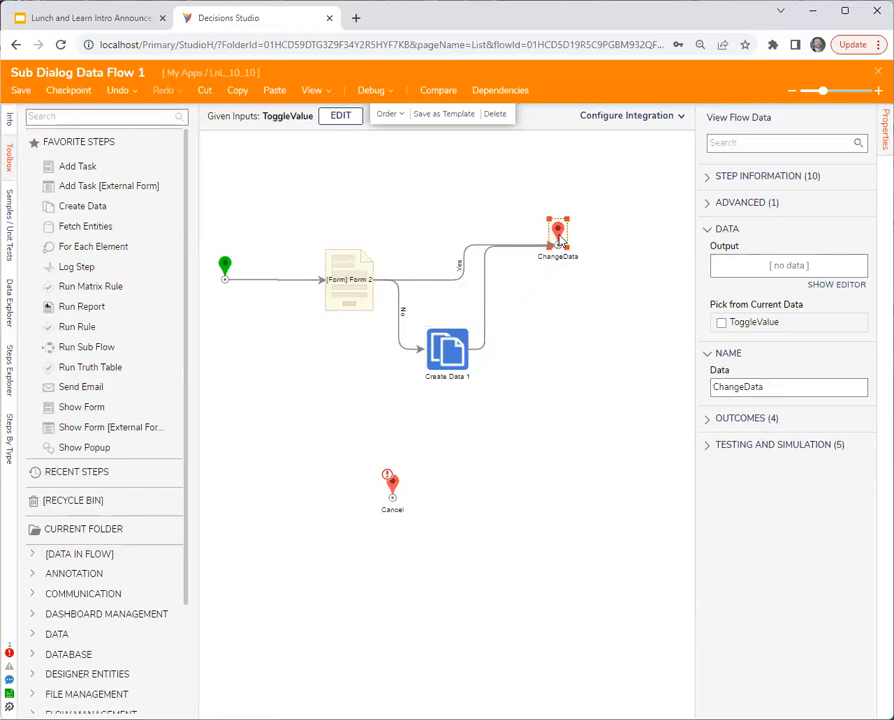
{"action": "left_click", "coordinate": [755, 326]}
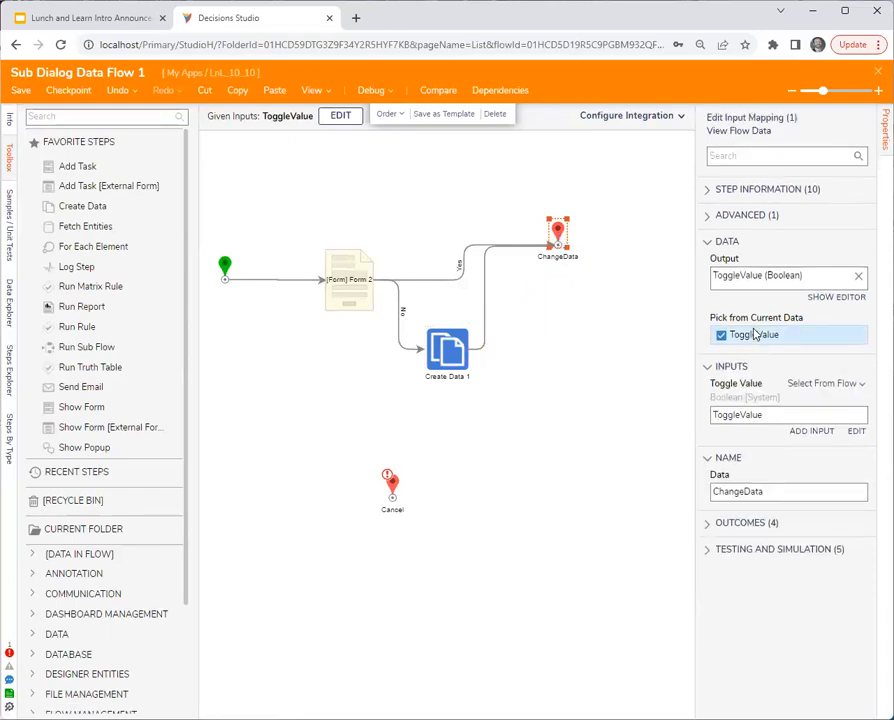
{"action": "left_click", "coordinate": [616, 331]}
Close Sub Dialog Data Flow 1 with its changes saved, returning to Form 1
{"action": "left_click", "coordinate": [878, 71]}
{"action": "left_click", "coordinate": [590, 453]}
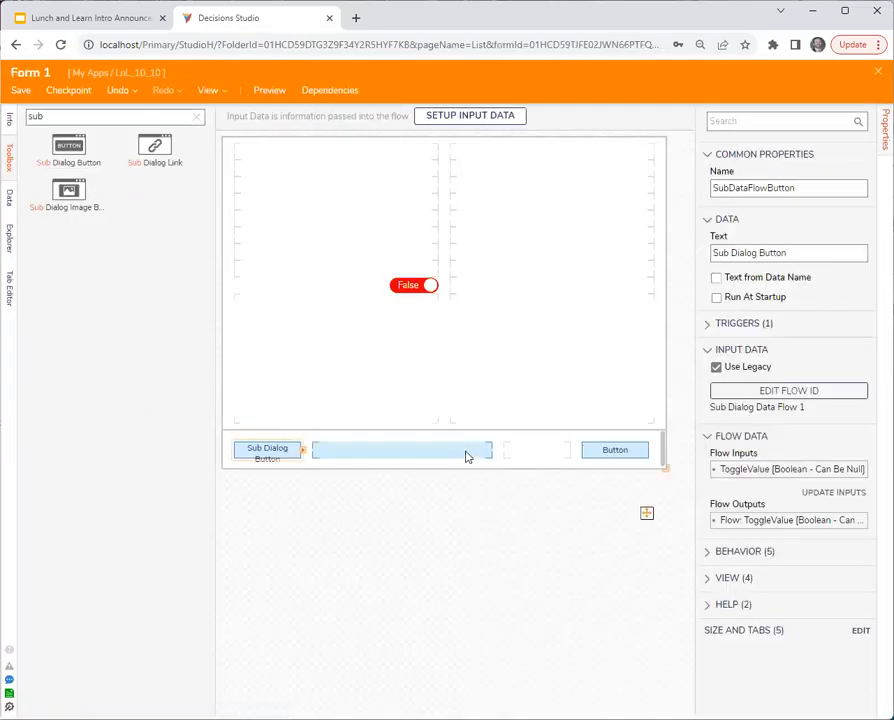
Examine the Sub Dialog Button's ToggleValue flow output settings and the flow that the button runs
{"action": "left_click", "coordinate": [861, 521]}
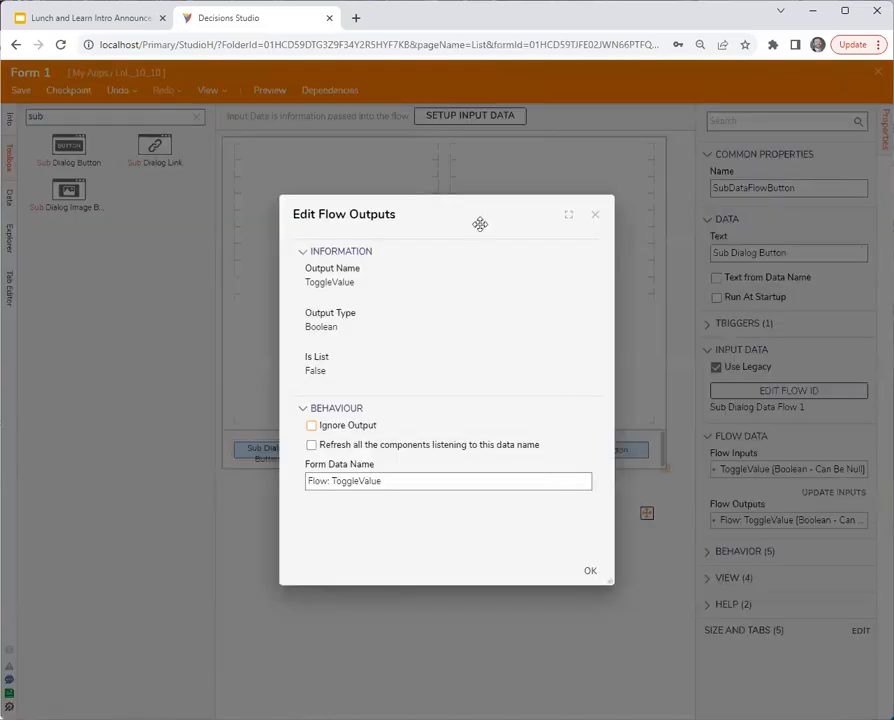
{"action": "left_click_drag", "start_coordinate": [463, 222], "coordinate": [453, 222]}
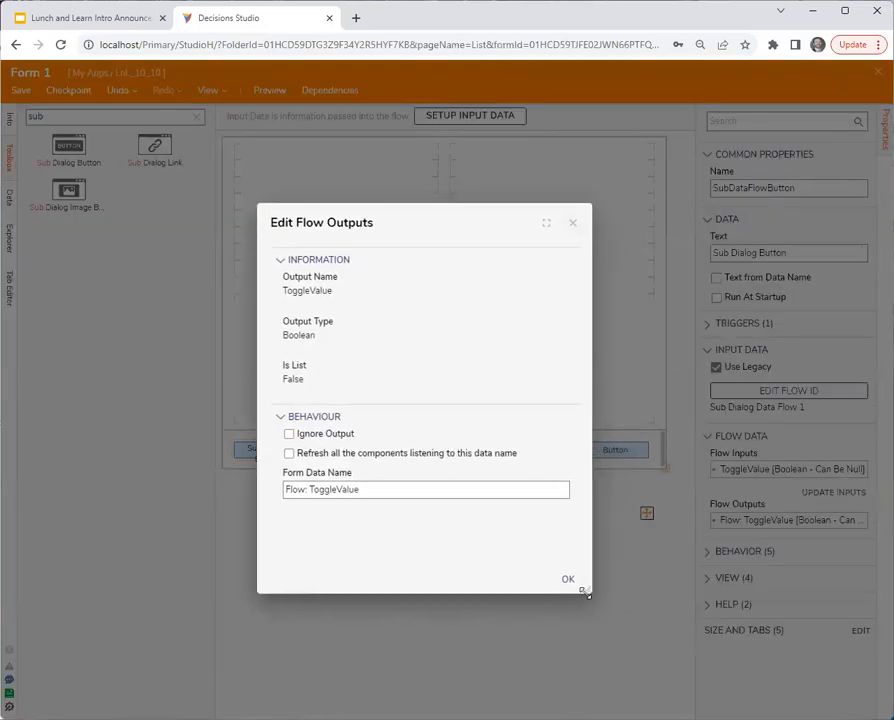
{"action": "left_click", "coordinate": [572, 223]}
{"action": "left_click", "coordinate": [811, 394]}
{"action": "scroll", "coordinate": [134, 600], "scroll_direction": "down", "scroll_amount": 2}
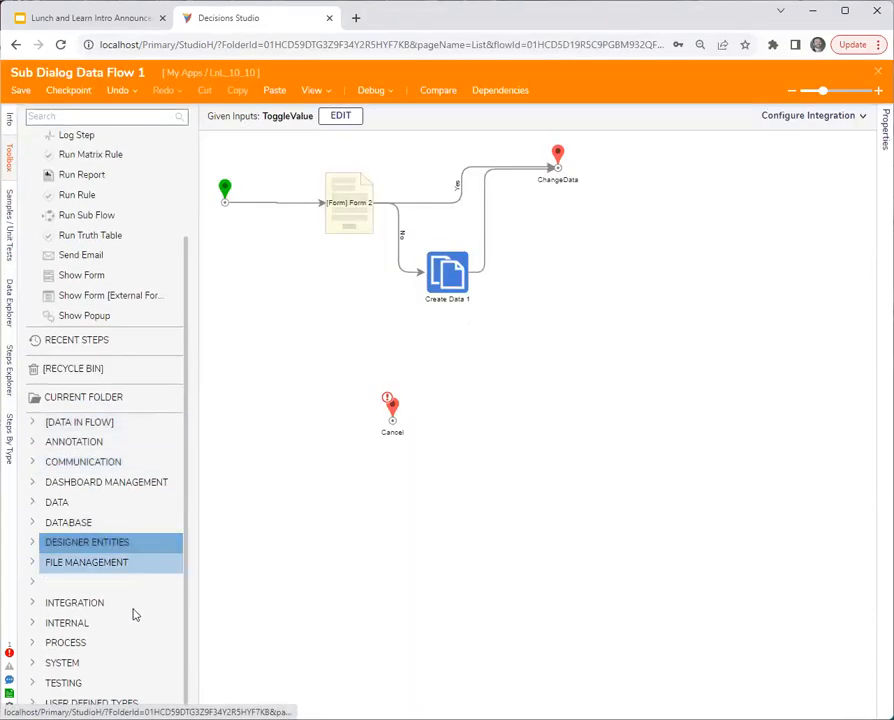
{"action": "left_click", "coordinate": [878, 71]}
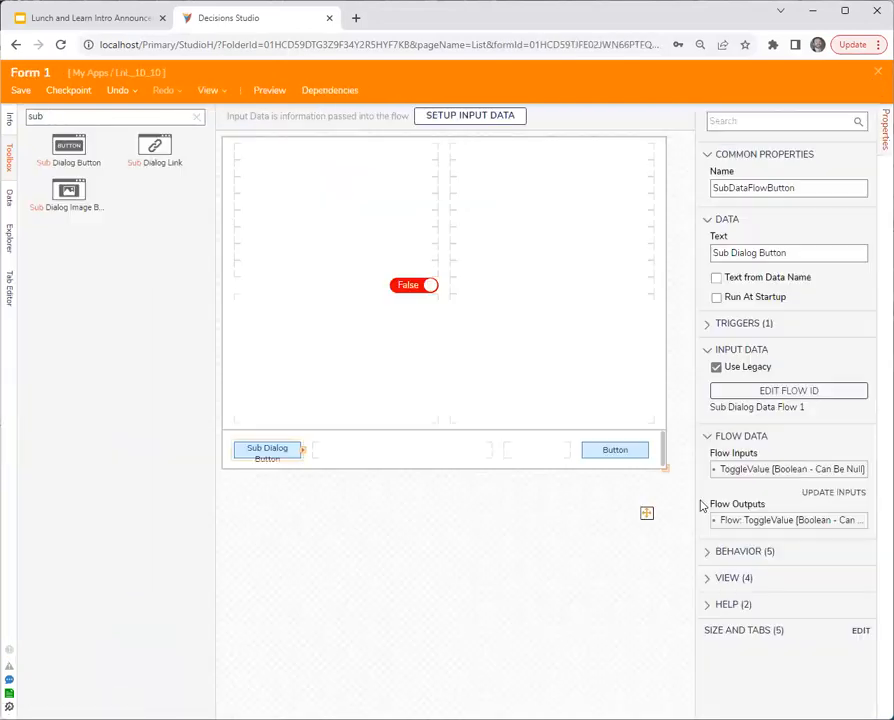
Set the Form Data Name of the Sub Dialog Button's flow output to ToggleValue and accept it
{"action": "left_click", "coordinate": [861, 521]}
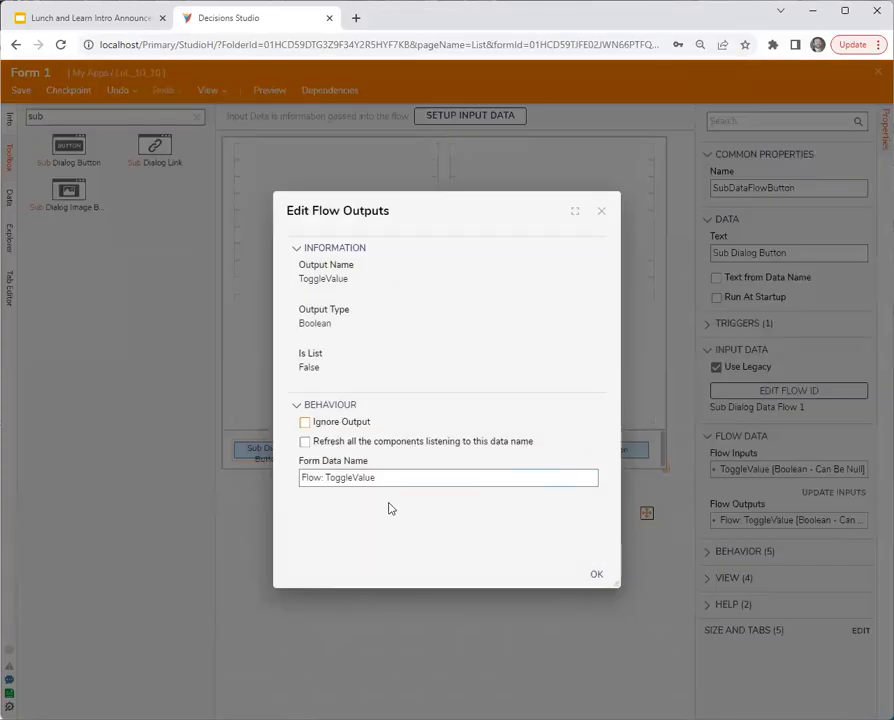
{"action": "left_click_drag", "start_coordinate": [325, 478], "coordinate": [222, 487]}
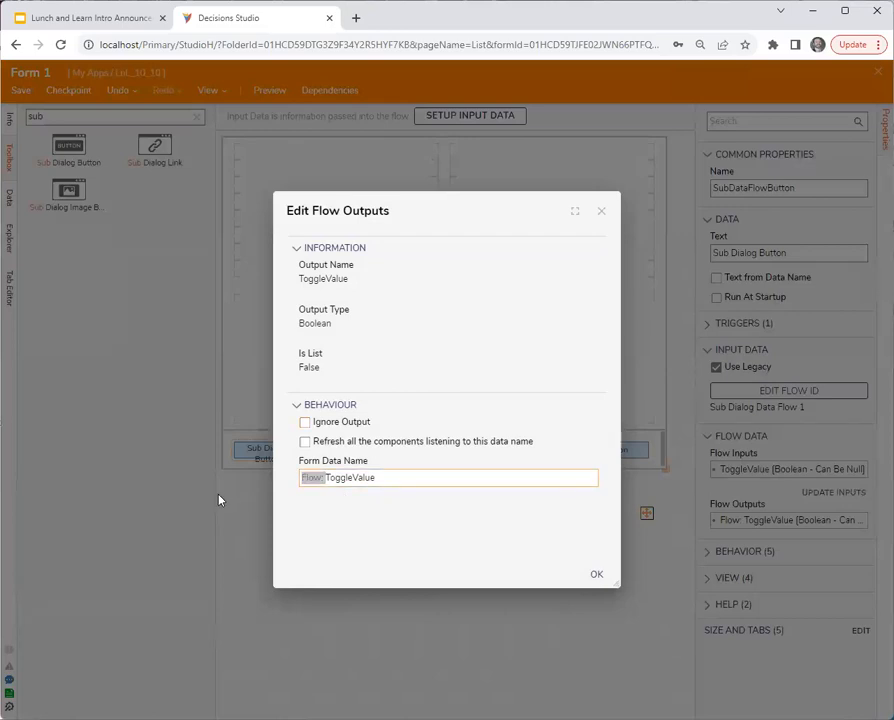
{"action": "key", "text": "BackSpace"}
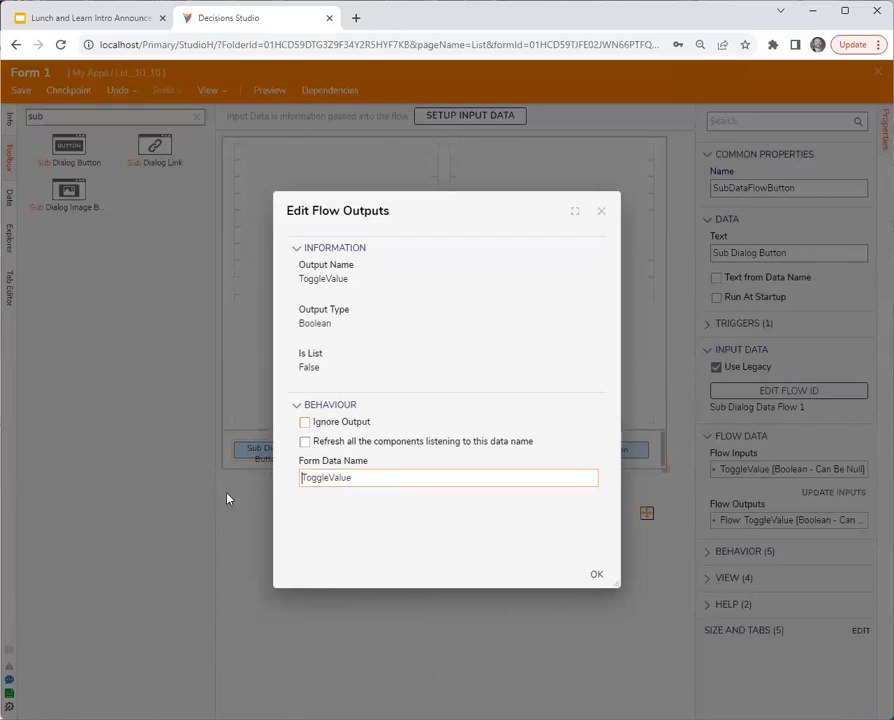
{"action": "key", "text": "ctrl+a"}
{"action": "left_click", "coordinate": [594, 574]}
Check the toggle button's data name, and close Form 1 with its changes saved
{"action": "left_click", "coordinate": [410, 293]}
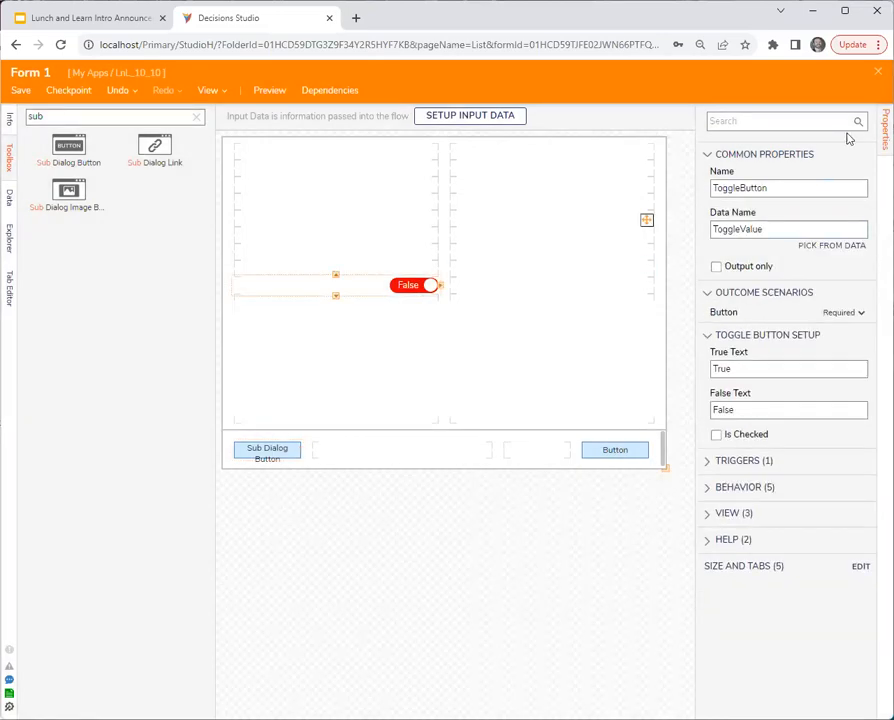
{"action": "left_click", "coordinate": [878, 72]}
{"action": "left_click", "coordinate": [596, 455]}
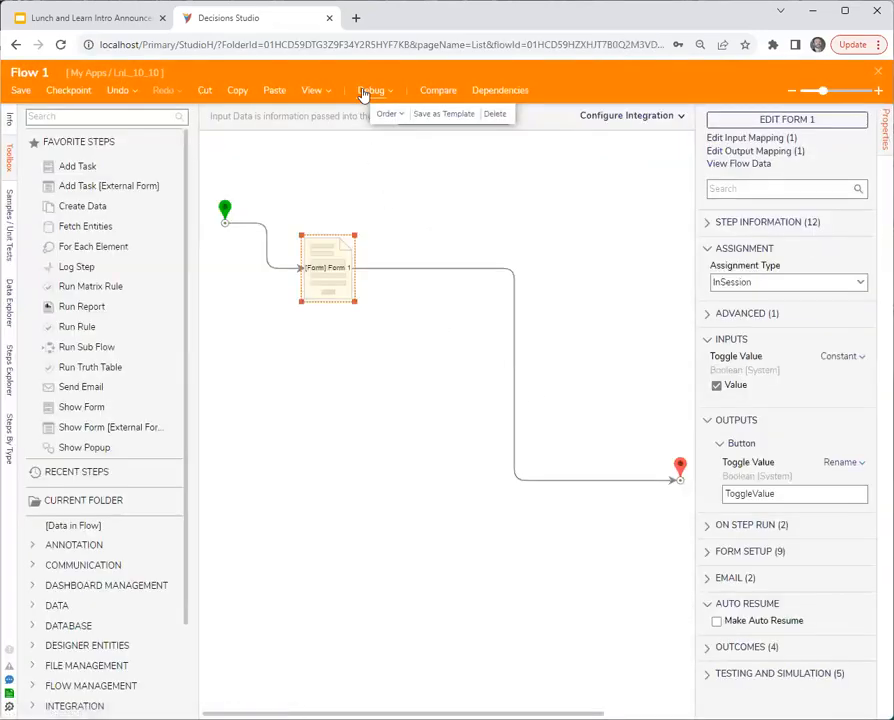
Debug Flow 1 to check how the form displays, and close the form and the debugger
{"action": "left_click", "coordinate": [363, 91]}
{"action": "left_click", "coordinate": [446, 304]}
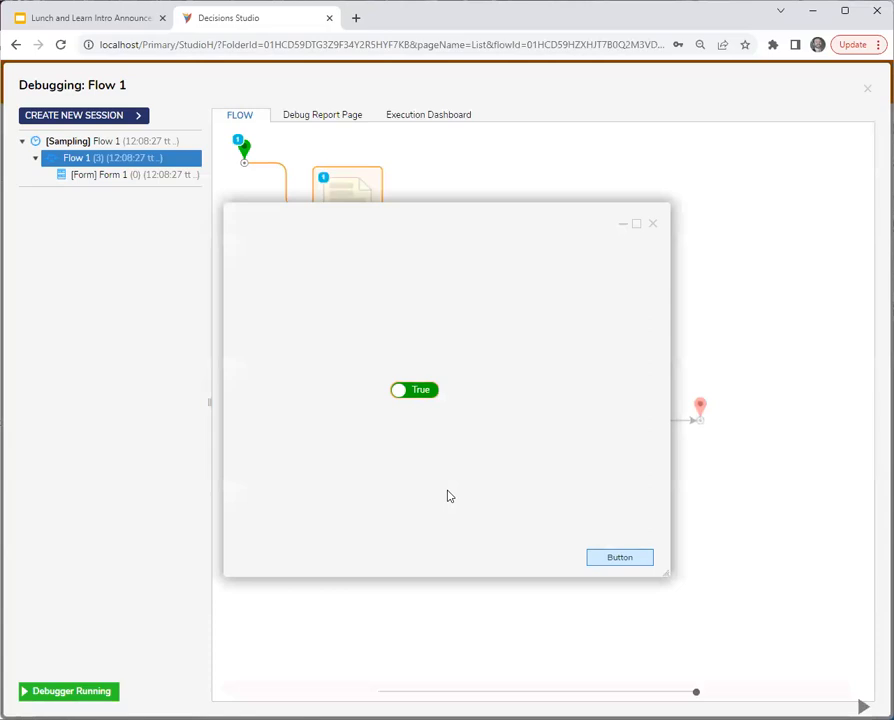
{"action": "left_click", "coordinate": [654, 231]}
{"action": "left_click", "coordinate": [868, 89]}
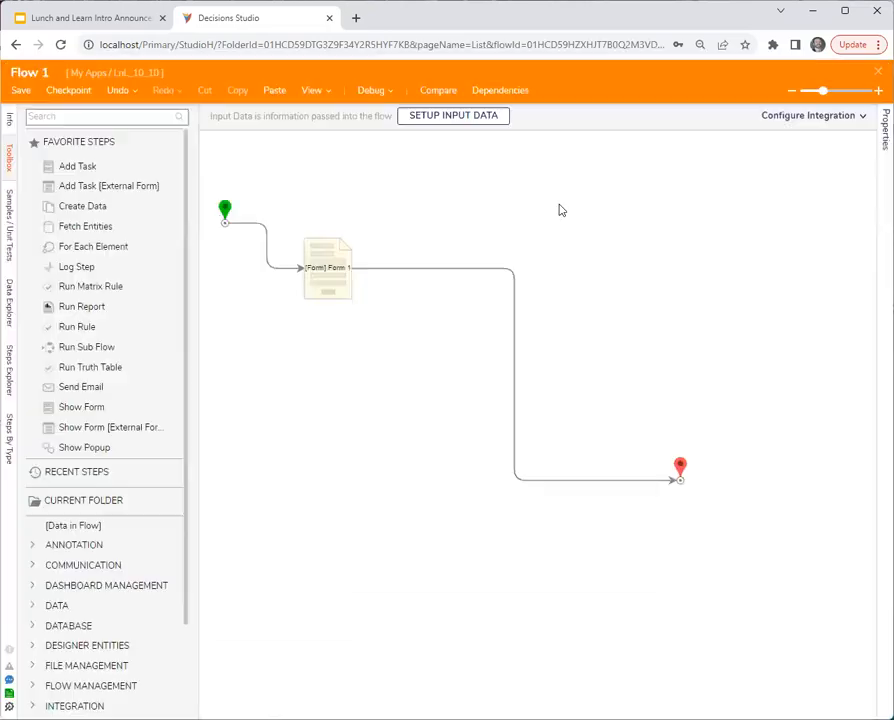
Reopen Form 1 for editing from Flow 1 and show the Sub Dialog Button's properties
{"action": "left_click", "coordinate": [340, 262]}
{"action": "left_click", "coordinate": [784, 121]}
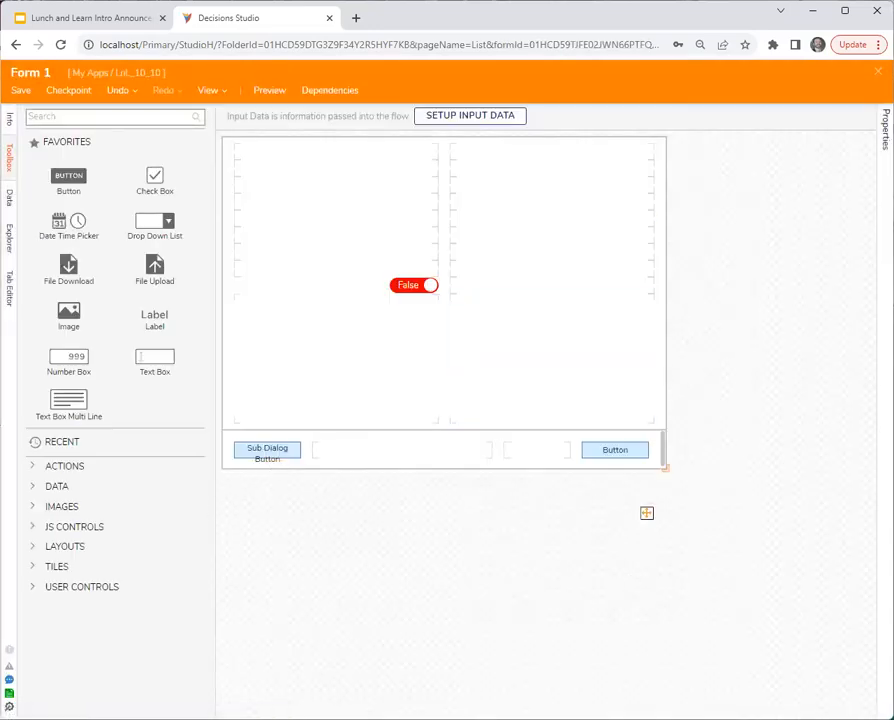
{"action": "left_click", "coordinate": [882, 132]}
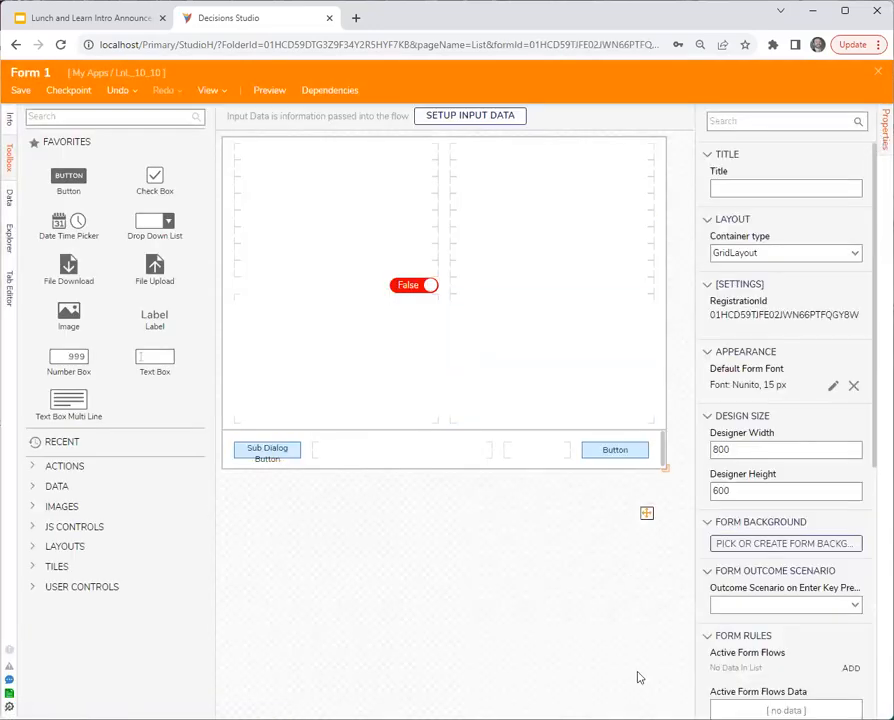
{"action": "left_click", "coordinate": [282, 460]}
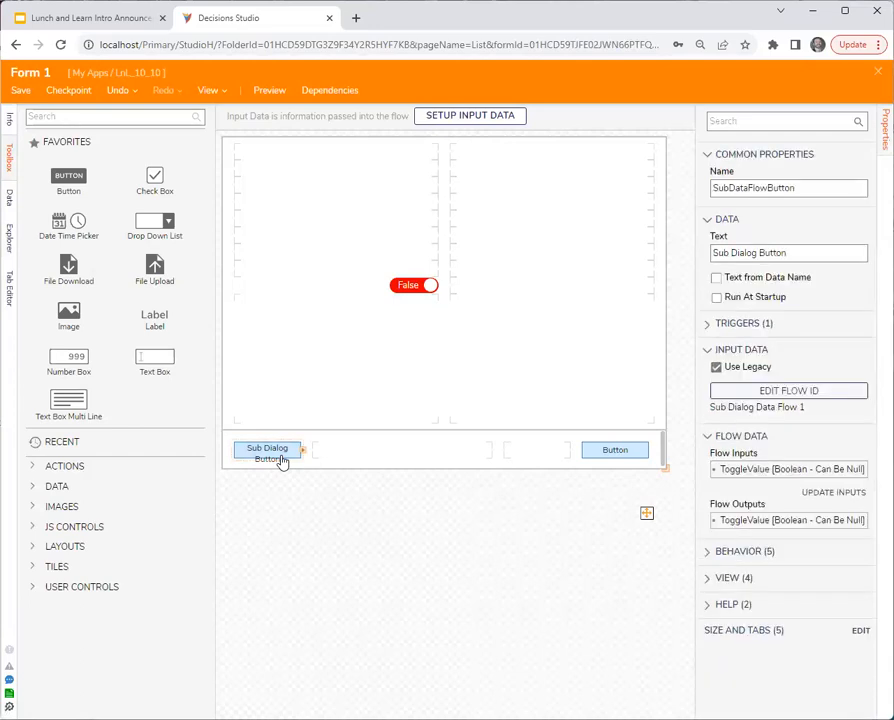
Set the Sub Dialog Button's ToggleValue flow input to type Form Component with ToggleValue as its Form Data Name
{"action": "left_click", "coordinate": [861, 473]}
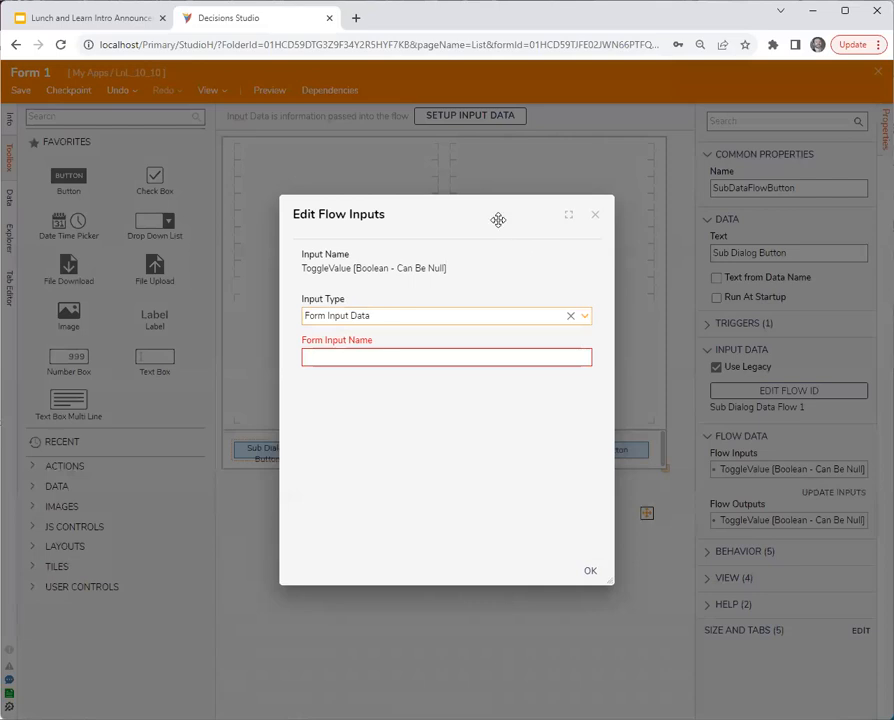
{"action": "left_click", "coordinate": [586, 317]}
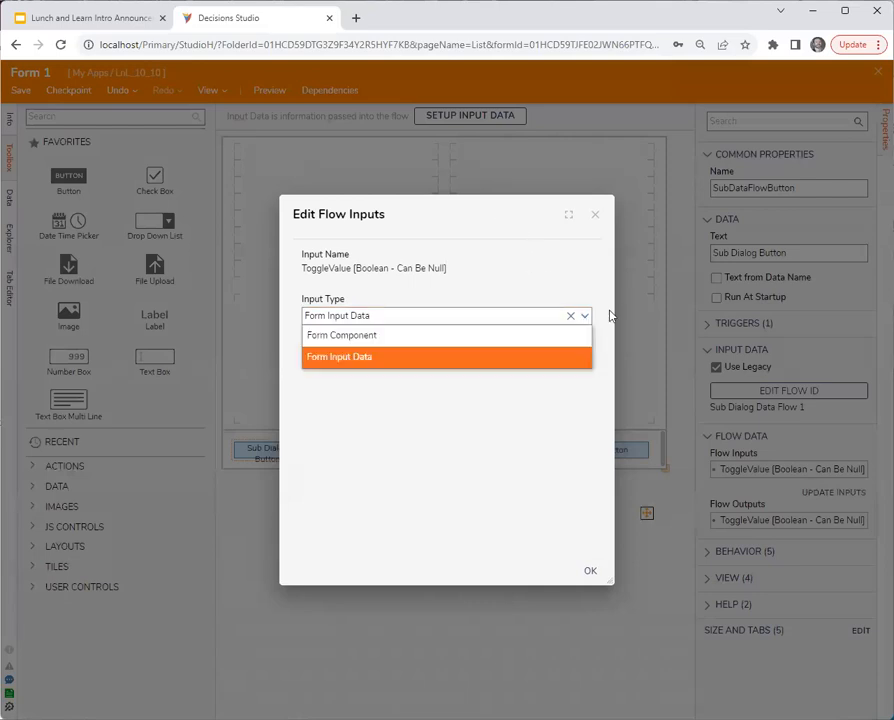
{"action": "left_click", "coordinate": [610, 316]}
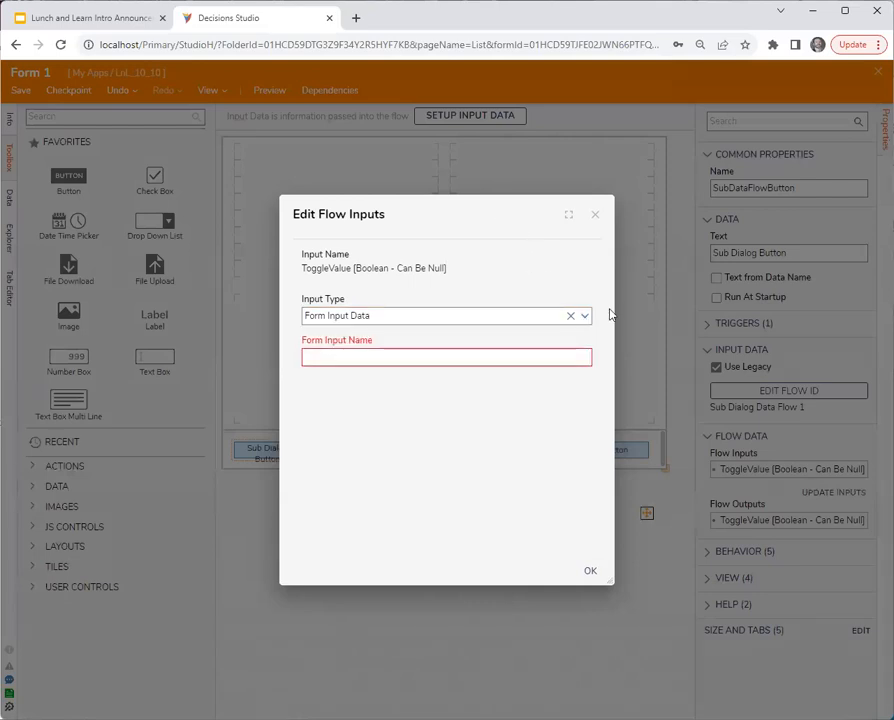
{"action": "left_click", "coordinate": [587, 318]}
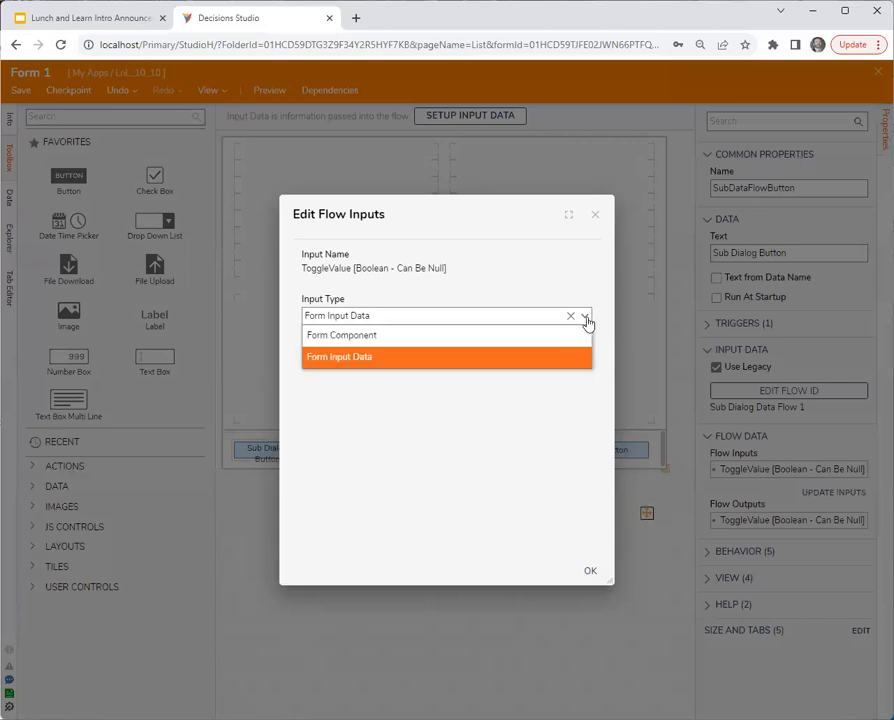
{"action": "left_click", "coordinate": [490, 336]}
{"action": "left_click", "coordinate": [502, 357]}
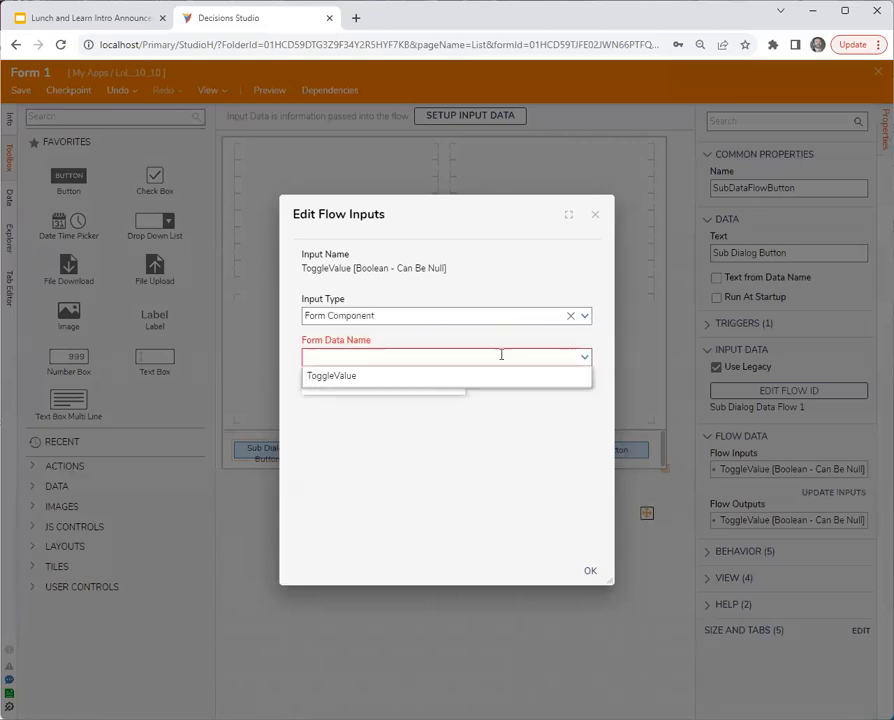
{"action": "left_click", "coordinate": [467, 378]}
{"action": "left_click", "coordinate": [590, 571]}
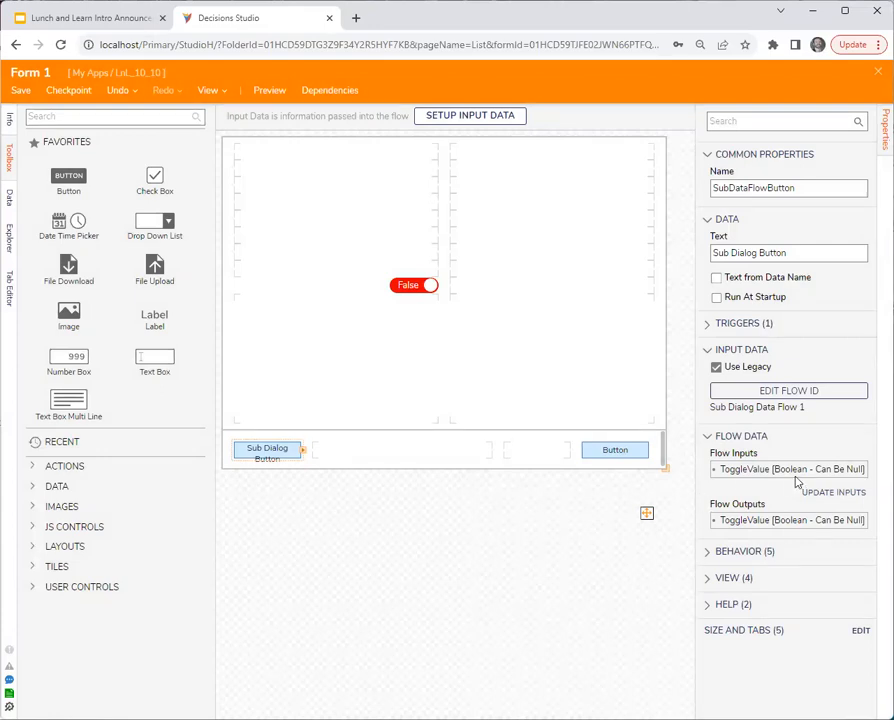
{"action": "left_click", "coordinate": [860, 470]}
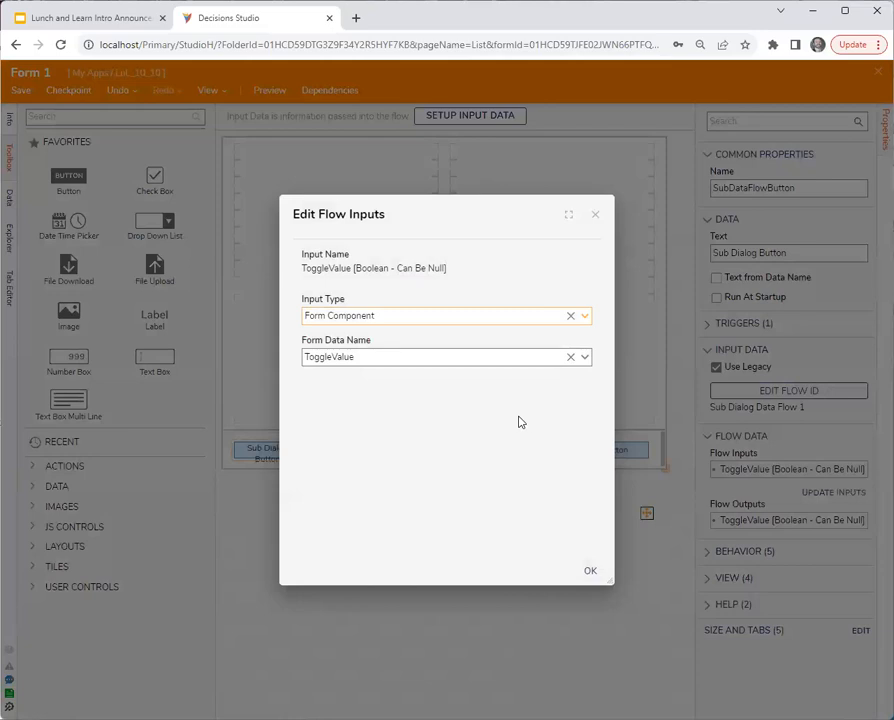
{"action": "left_click", "coordinate": [592, 572]}
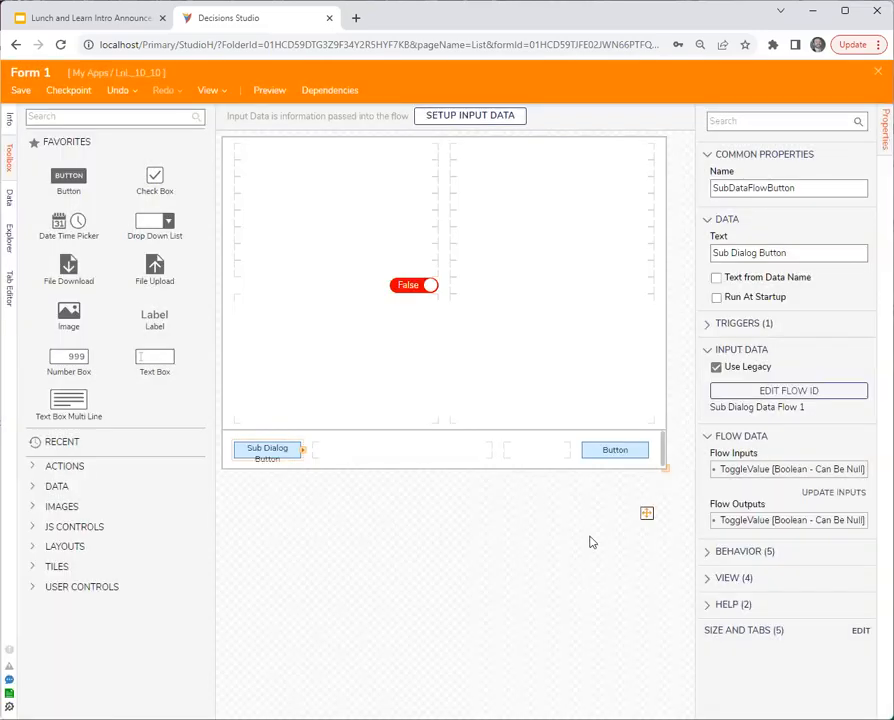
Save Form 1 and close it to return to Flow 1
{"action": "left_click", "coordinate": [532, 518]}
{"action": "left_click", "coordinate": [20, 90]}
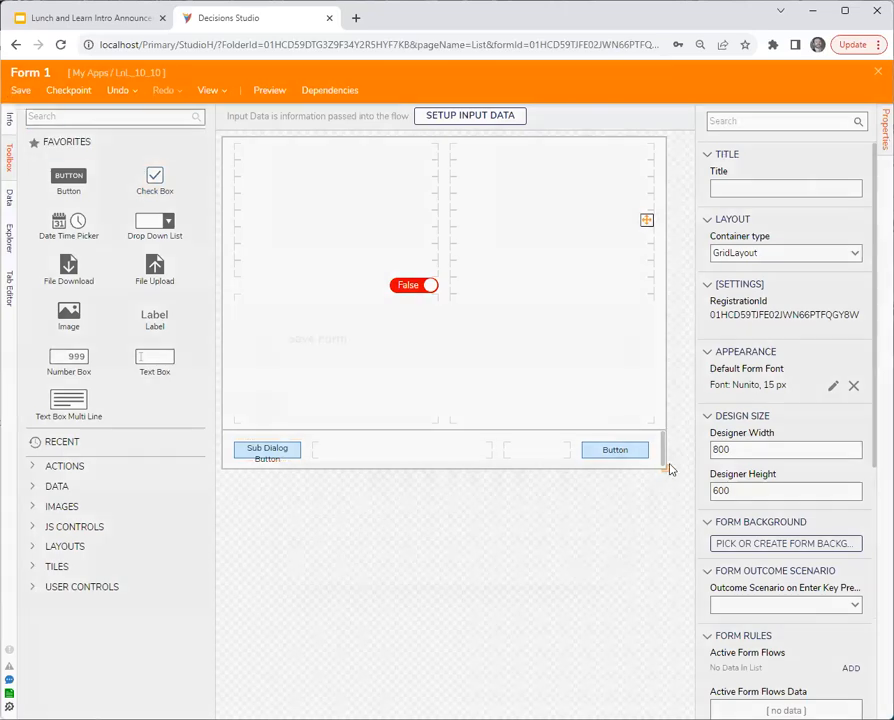
{"action": "left_click", "coordinate": [598, 449]}
{"action": "left_click", "coordinate": [877, 72]}
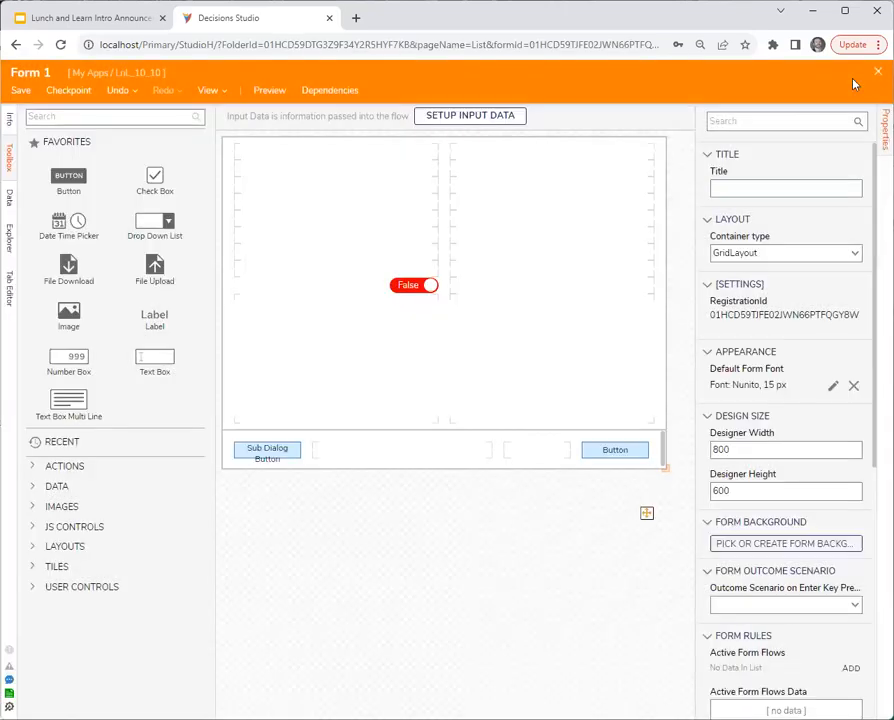
Debug Flow 1, switch the form's toggle to False, and close the form and the debugger
{"action": "left_click", "coordinate": [372, 90]}
{"action": "left_click", "coordinate": [434, 308]}
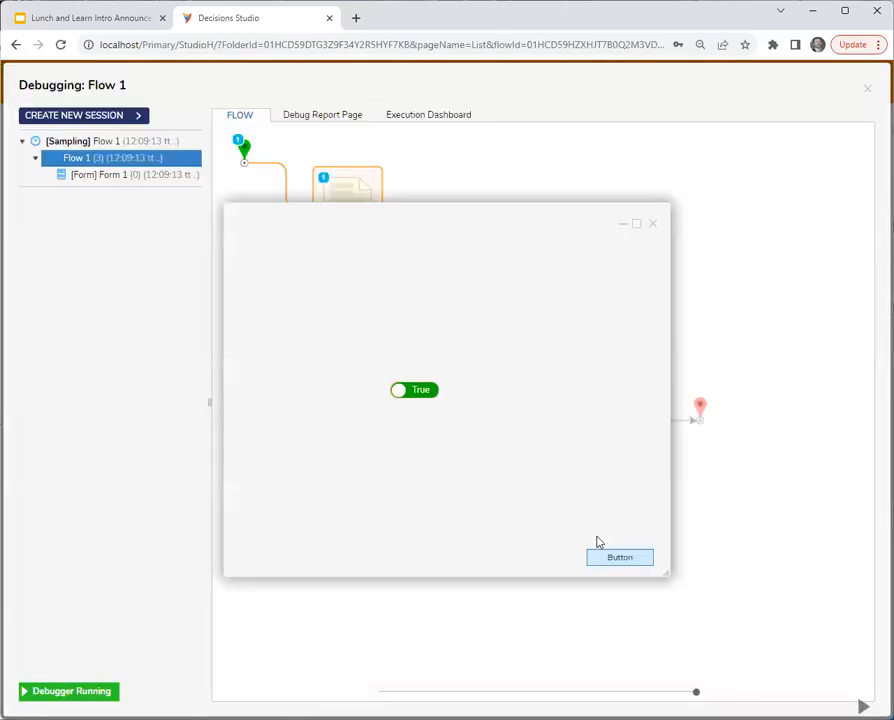
{"action": "left_click", "coordinate": [413, 389]}
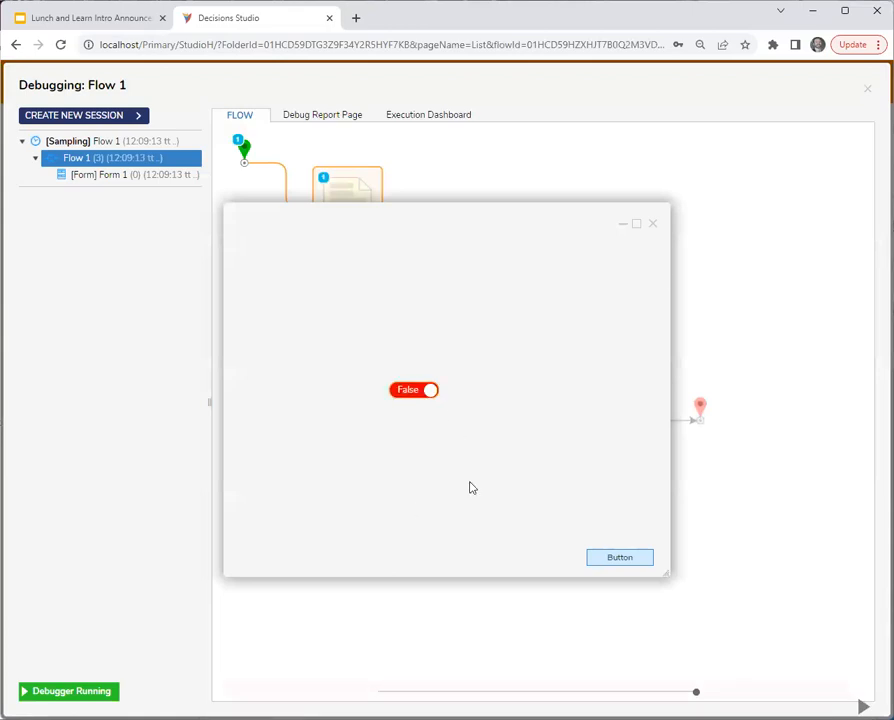
{"action": "left_click", "coordinate": [652, 223]}
{"action": "left_click", "coordinate": [868, 89]}
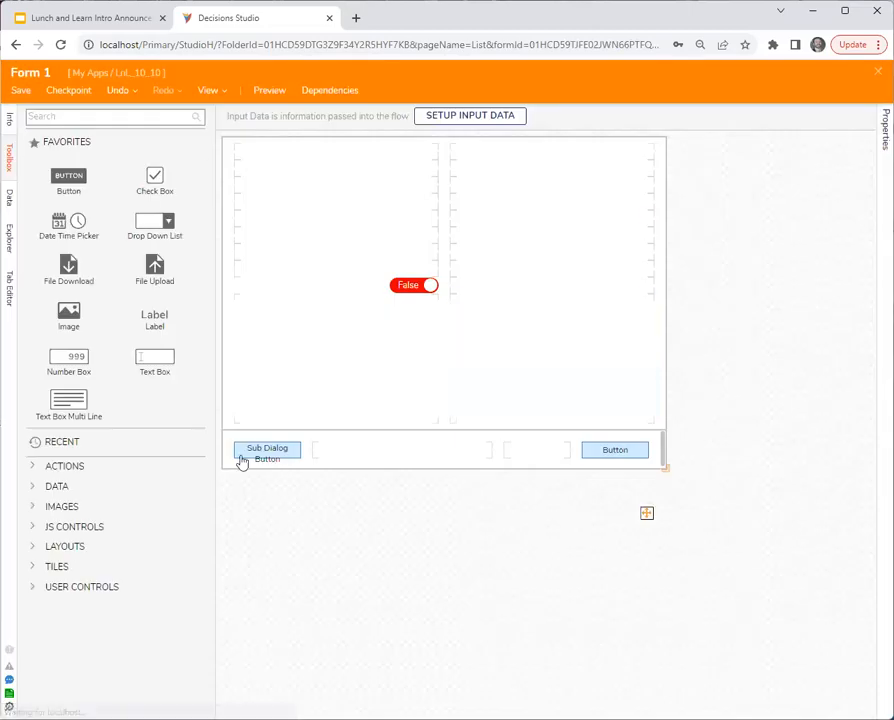
Make the Sub Dialog Button initially visible, and close Form 1 with the change saved
{"action": "left_click", "coordinate": [244, 458]}
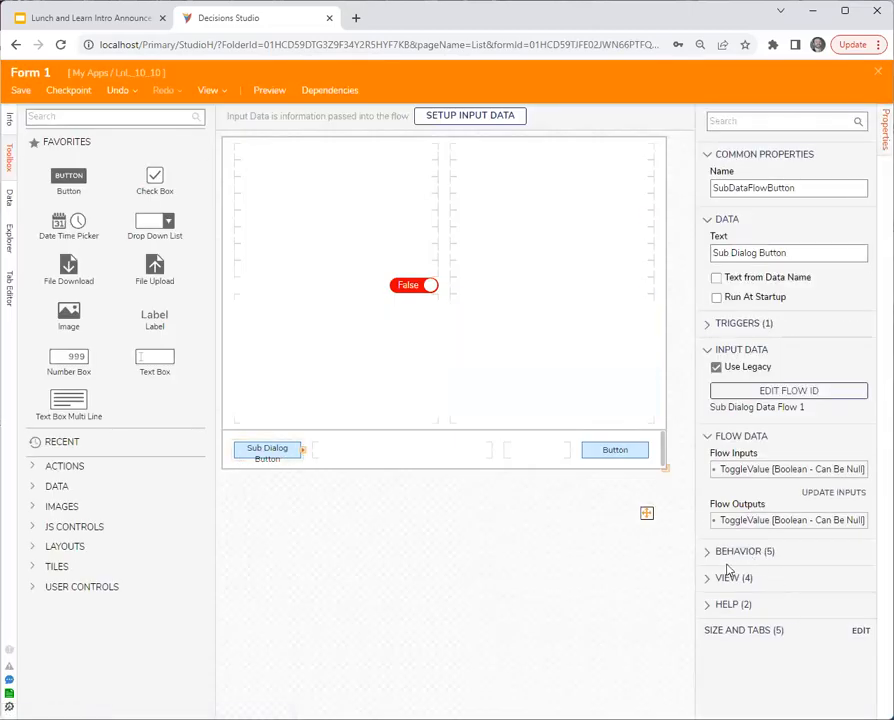
{"action": "left_click", "coordinate": [738, 558]}
{"action": "left_click", "coordinate": [716, 609]}
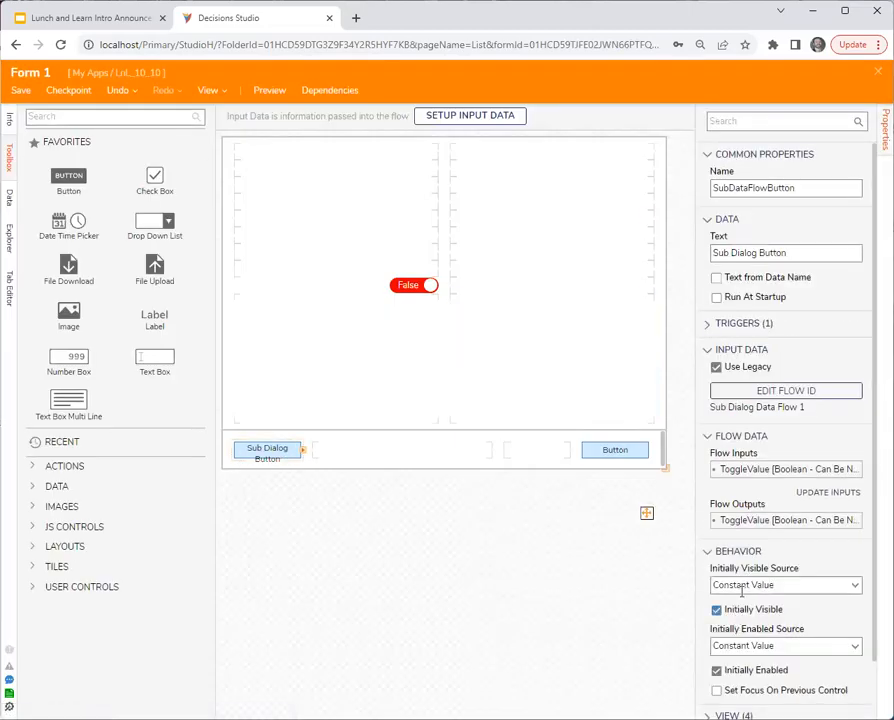
{"action": "left_click", "coordinate": [878, 71]}
{"action": "left_click", "coordinate": [594, 453]}
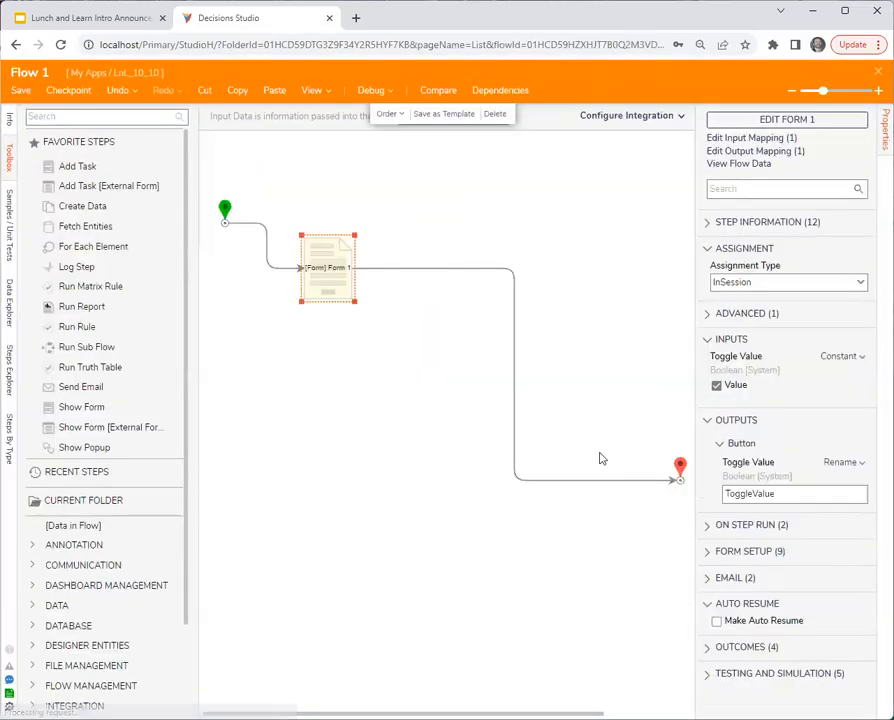
Debug Flow 1: switch the toggle, run the Sub Dialog Button, answer No to "Are you sure?", and close the debugger
{"action": "left_click", "coordinate": [385, 91]}
{"action": "left_click", "coordinate": [487, 318]}
{"action": "left_click", "coordinate": [414, 390]}
{"action": "left_click", "coordinate": [270, 558]}
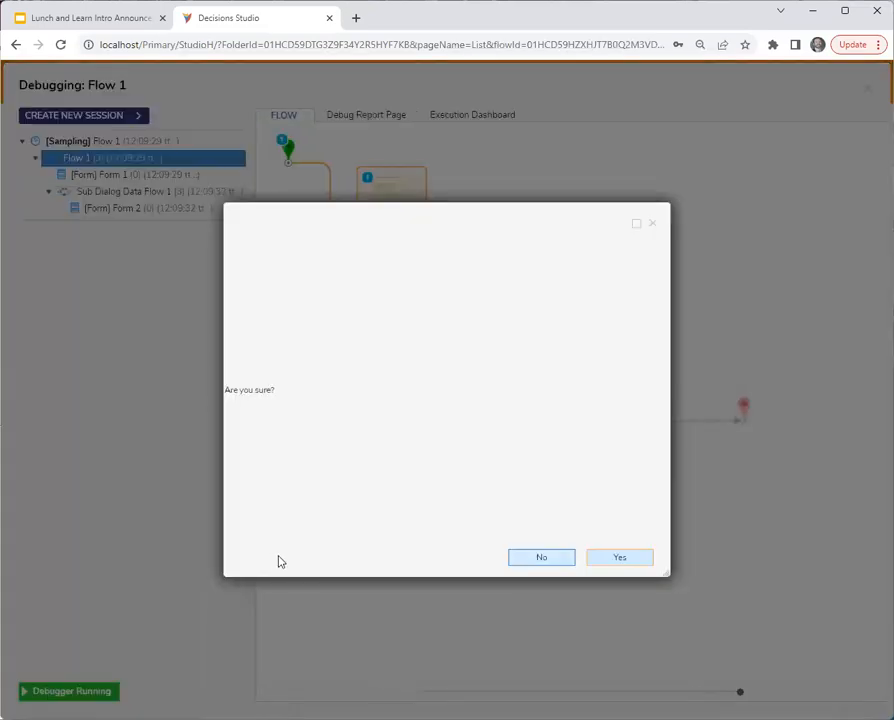
{"action": "left_click", "coordinate": [546, 561]}
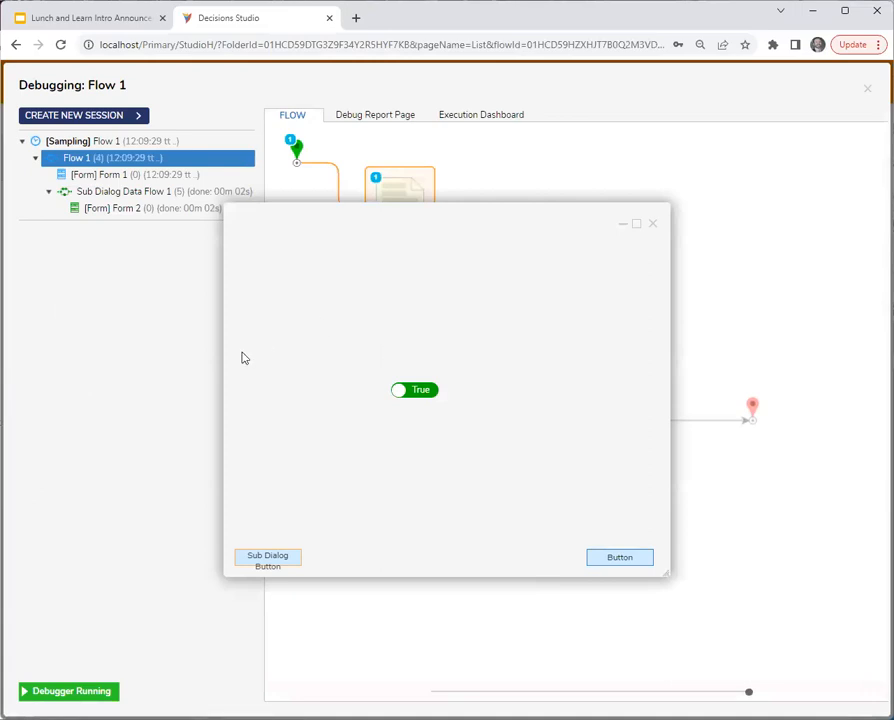
{"action": "left_click", "coordinate": [655, 225]}
{"action": "left_click", "coordinate": [869, 91]}
Reopen Form 1 for editing from its step in Flow 1
{"action": "left_click", "coordinate": [350, 280]}
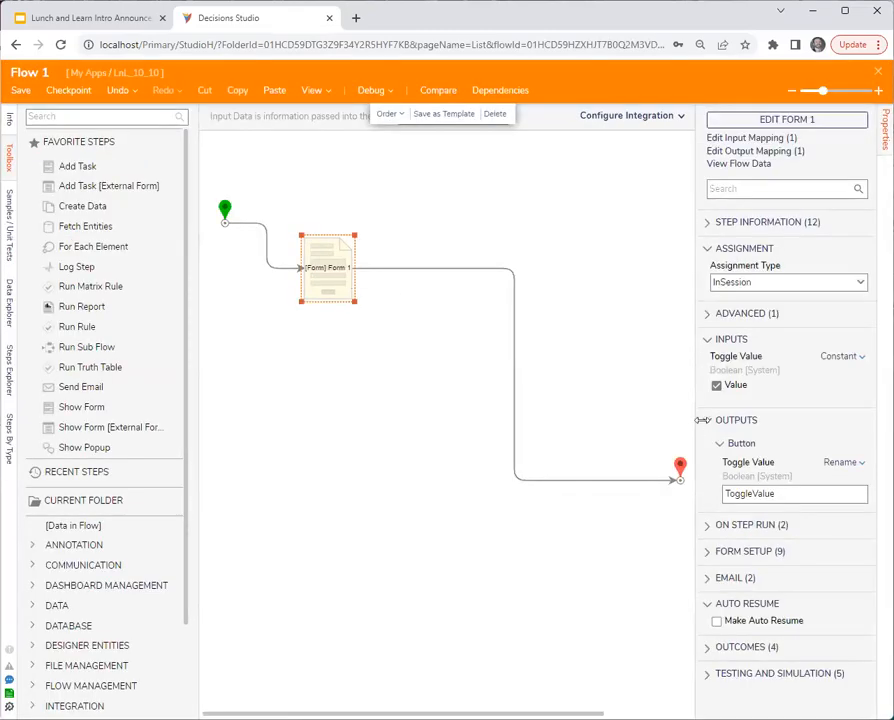
{"action": "left_click_drag", "start_coordinate": [694, 422], "coordinate": [688, 422]}
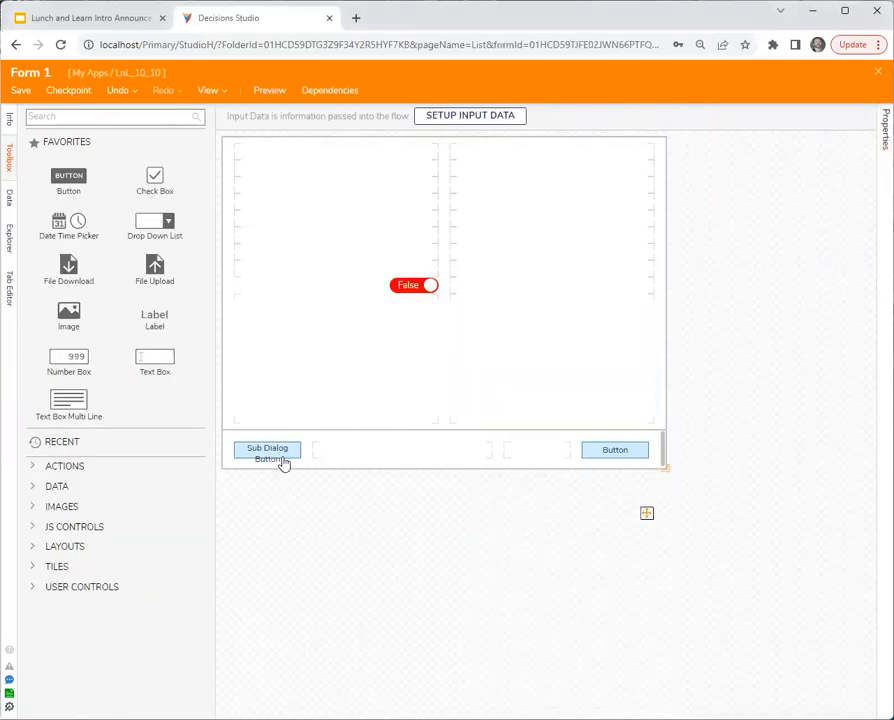
Turn off Use Legacy for the Sub Dialog Button on Form 1 and open its subdialog rule flow for editing
{"action": "left_click", "coordinate": [286, 464]}
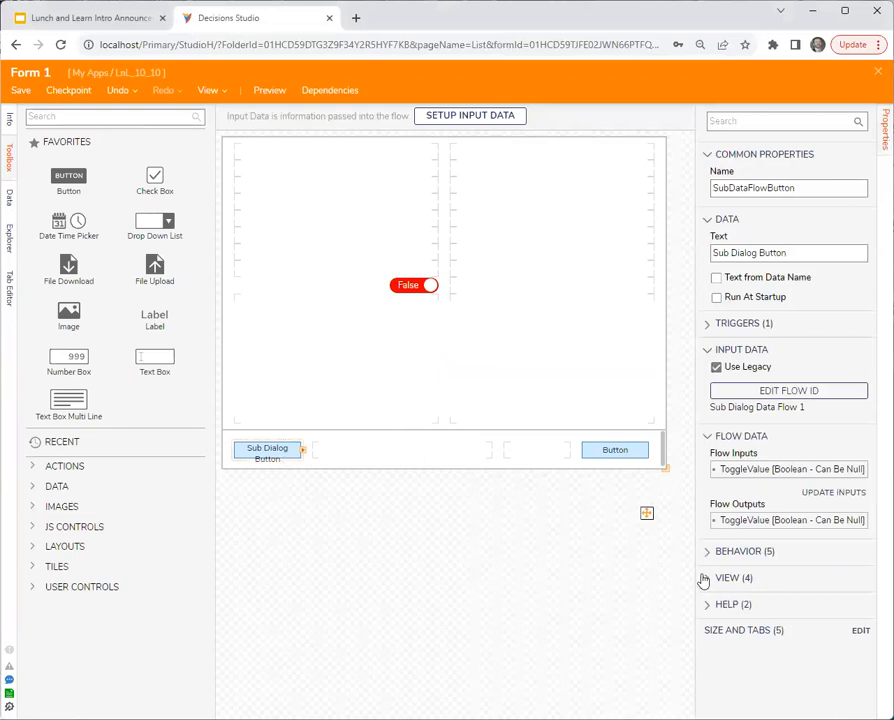
{"action": "left_click_drag", "start_coordinate": [697, 578], "coordinate": [643, 589]}
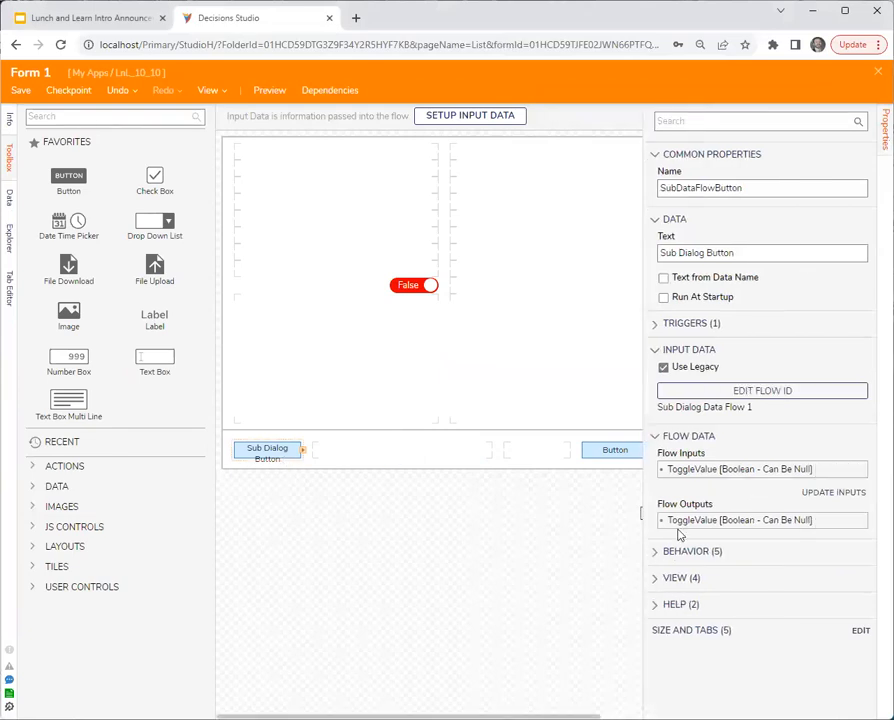
{"action": "left_click", "coordinate": [688, 369]}
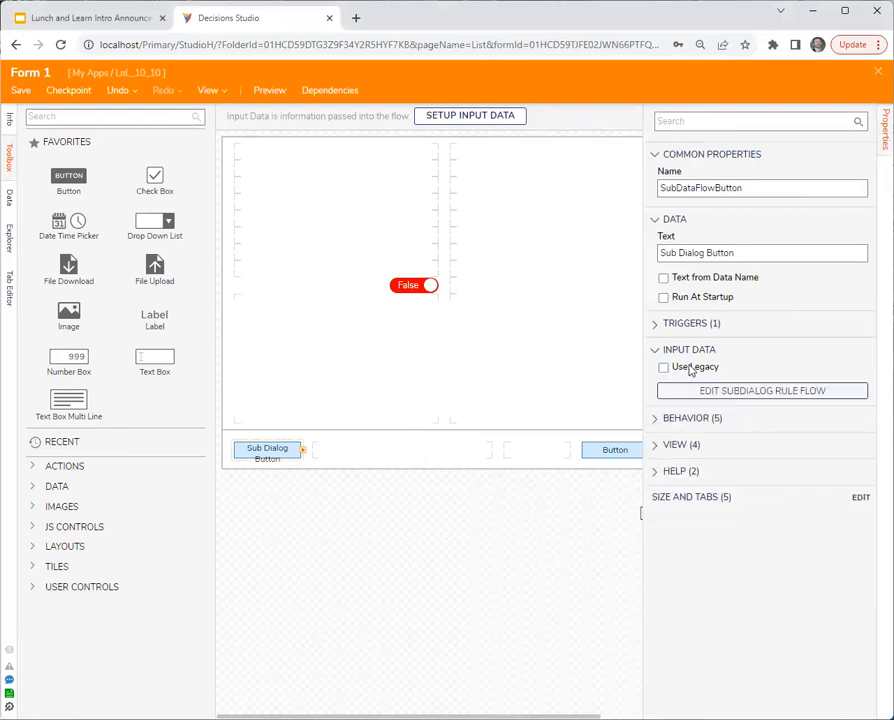
{"action": "left_click", "coordinate": [762, 391]}
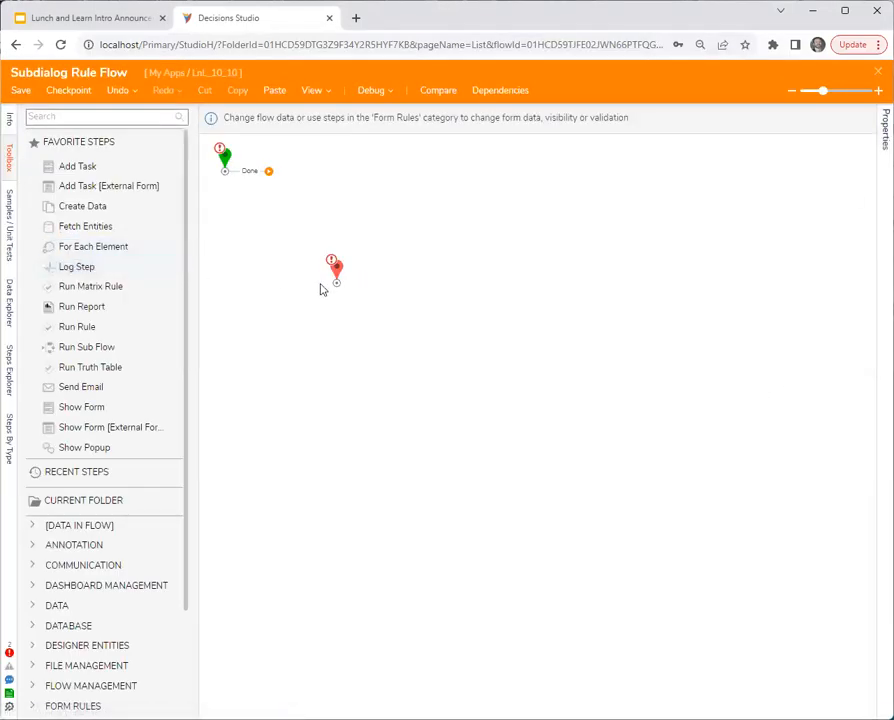
Add a Show Form step after the start of the Subdialog Rule Flow and assign the existing Form 2 to it
{"action": "left_click_drag", "start_coordinate": [336, 272], "coordinate": [499, 257]}
{"action": "left_click_drag", "start_coordinate": [102, 417], "coordinate": [318, 214]}
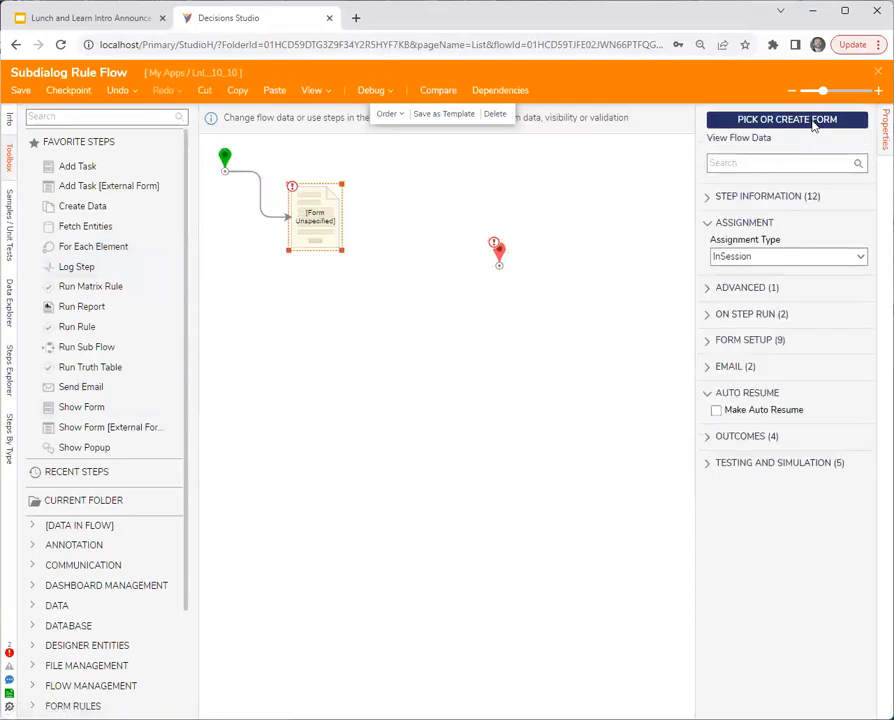
{"action": "left_click", "coordinate": [826, 118]}
{"action": "left_click", "coordinate": [545, 404]}
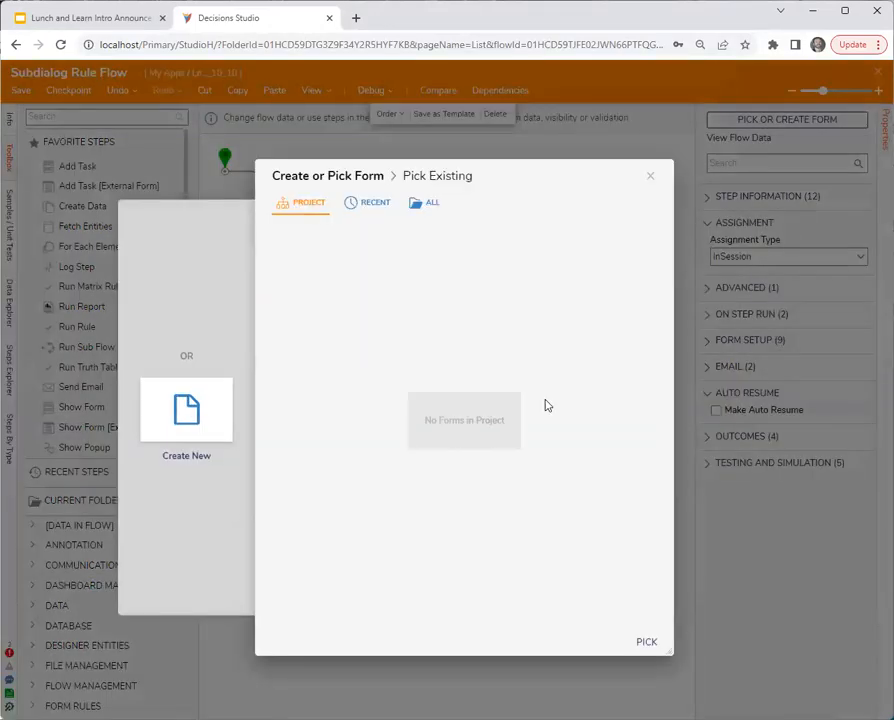
{"action": "left_click", "coordinate": [368, 204]}
{"action": "left_click", "coordinate": [423, 285]}
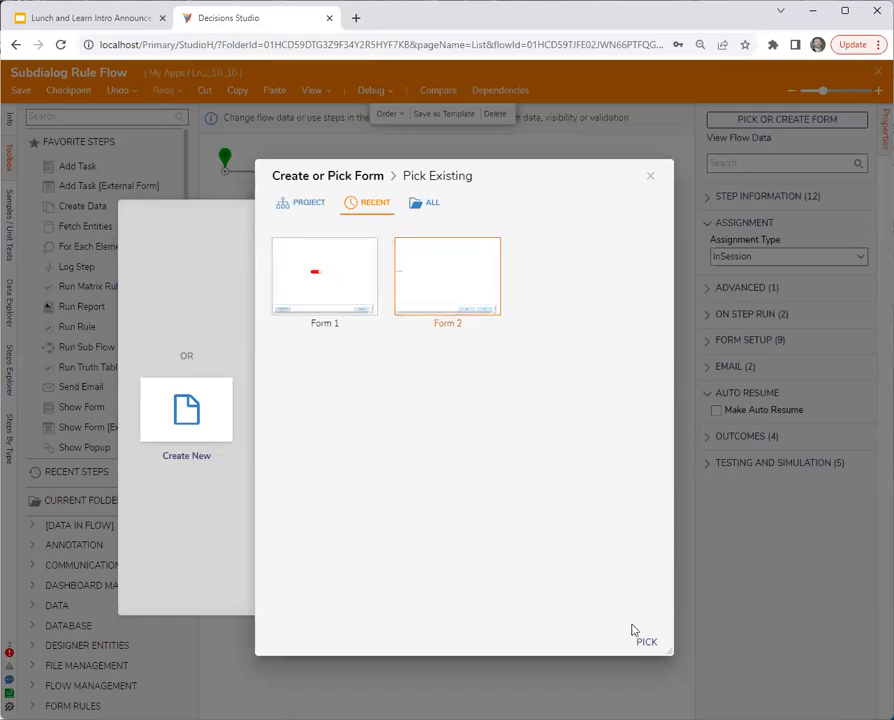
{"action": "left_click", "coordinate": [646, 642]}
Space out the Form 2 and end steps and connect Form 2's Yes outcome to the end step
{"action": "left_click_drag", "start_coordinate": [323, 254], "coordinate": [336, 286]}
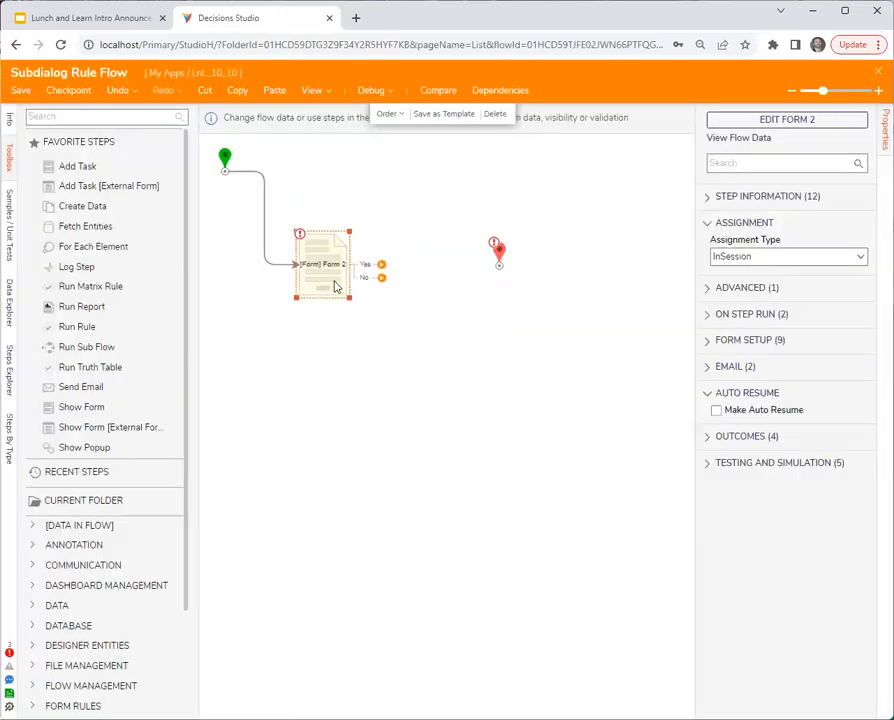
{"action": "left_click_drag", "start_coordinate": [499, 254], "coordinate": [546, 257]}
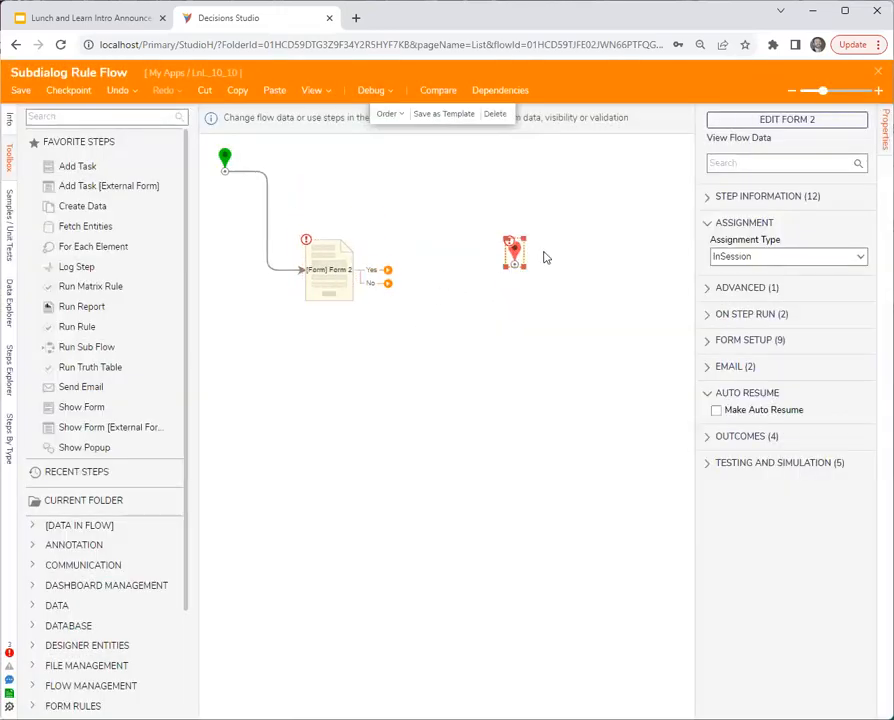
{"action": "mouse_move", "coordinate": [388, 270]}
{"action": "left_mouse_down"}
{"action": "mouse_move", "coordinate": [548, 278]}
{"action": "mouse_move", "coordinate": [547, 270]}
{"action": "left_mouse_up"}
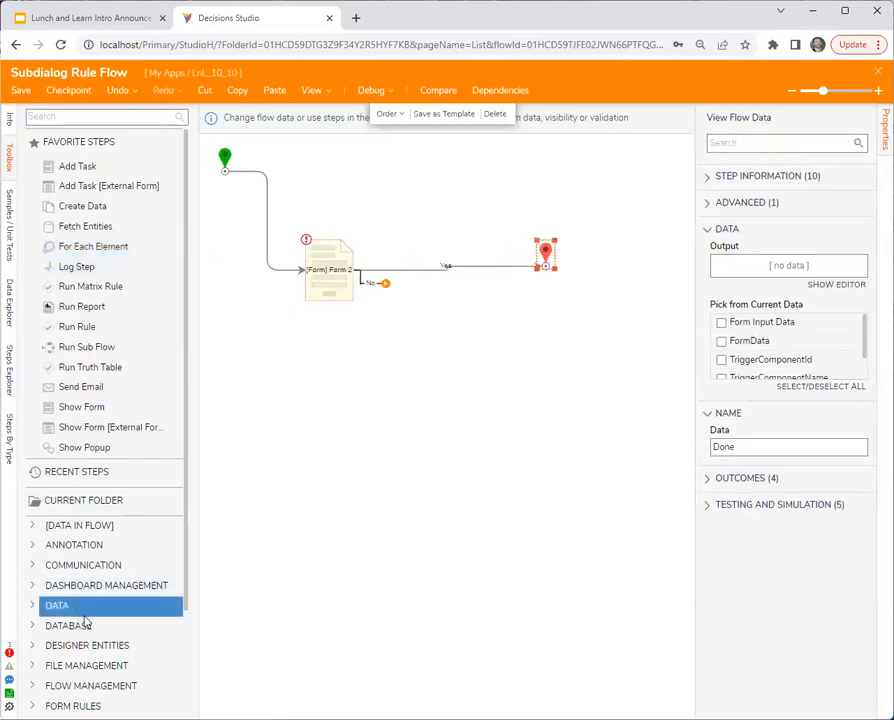
Add a Set Control Value step from Form Rules and connect Form 2's No outcome to it
{"action": "scroll", "coordinate": [40, 615], "scroll_direction": "down", "scroll_amount": 3}
{"action": "left_click", "coordinate": [31, 590]}
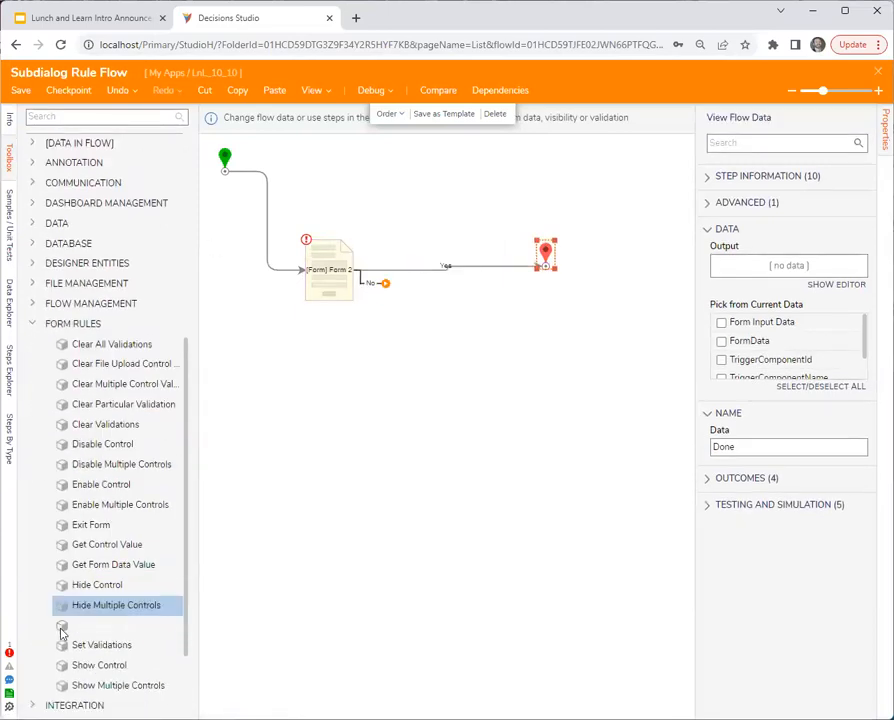
{"action": "left_click_drag", "start_coordinate": [182, 497], "coordinate": [477, 340]}
{"action": "left_click_drag", "start_coordinate": [387, 284], "coordinate": [470, 343]}
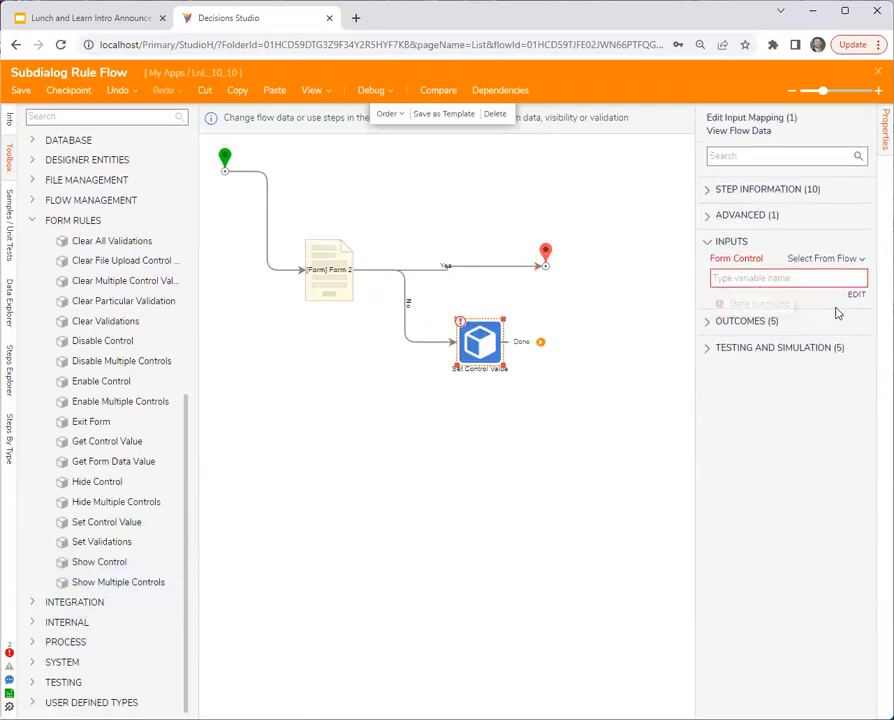
Map Set Control Value's Form Control to FormData.ToggleButton and set its Value to a constant with the Value option checked
{"action": "left_click", "coordinate": [857, 294]}
{"action": "left_click", "coordinate": [255, 255]}
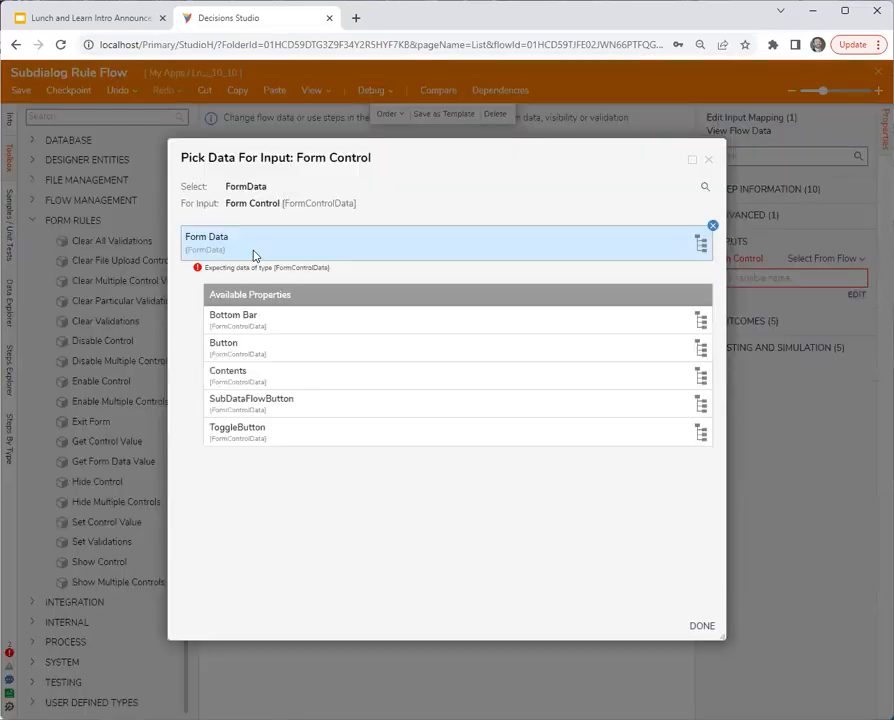
{"action": "left_click", "coordinate": [255, 428]}
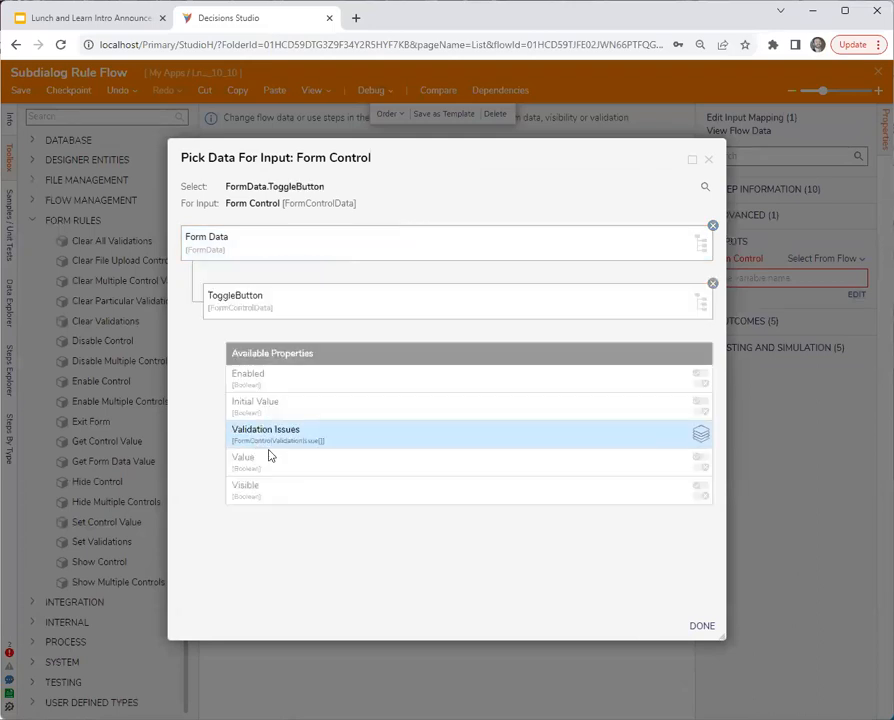
{"action": "left_click", "coordinate": [698, 627]}
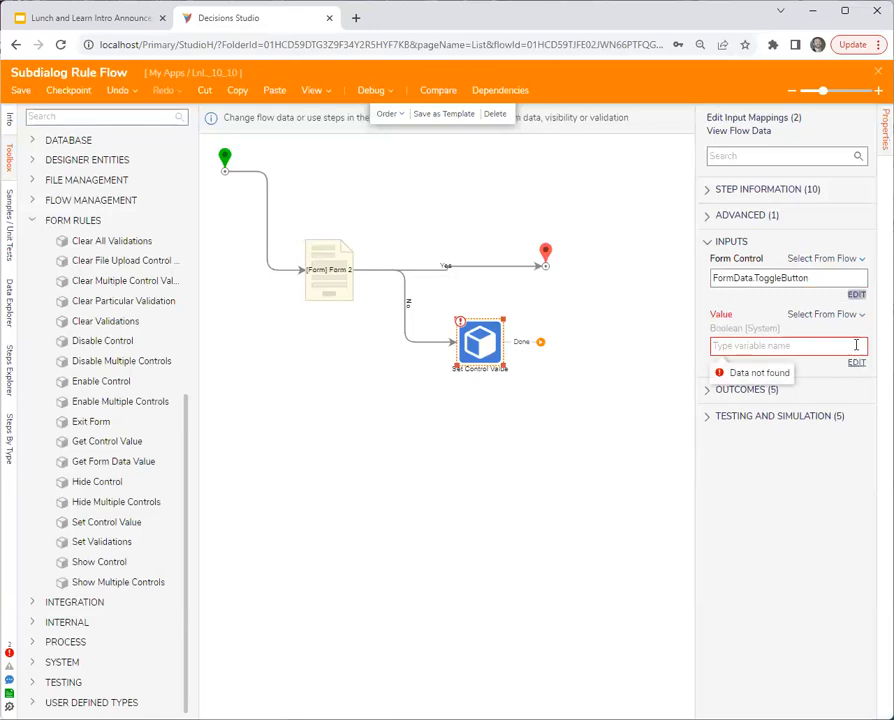
{"action": "left_click", "coordinate": [858, 315]}
{"action": "left_click", "coordinate": [737, 290]}
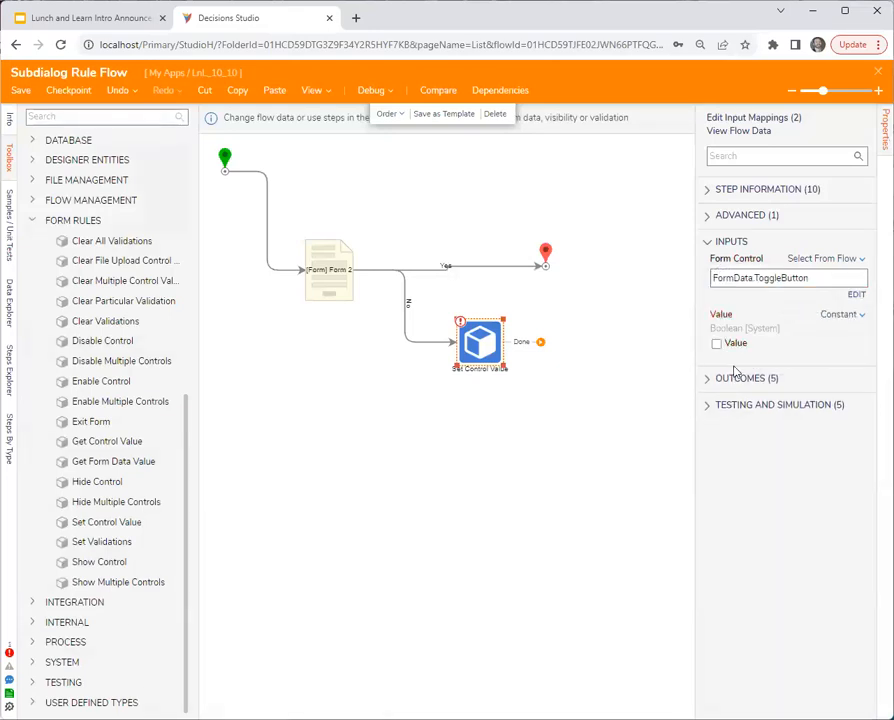
{"action": "left_click", "coordinate": [720, 343]}
Connect Set Control Value's Done outcome to the end step and close the Subdialog Rule Flow with the changes saved
{"action": "left_click_drag", "start_coordinate": [539, 342], "coordinate": [545, 262]}
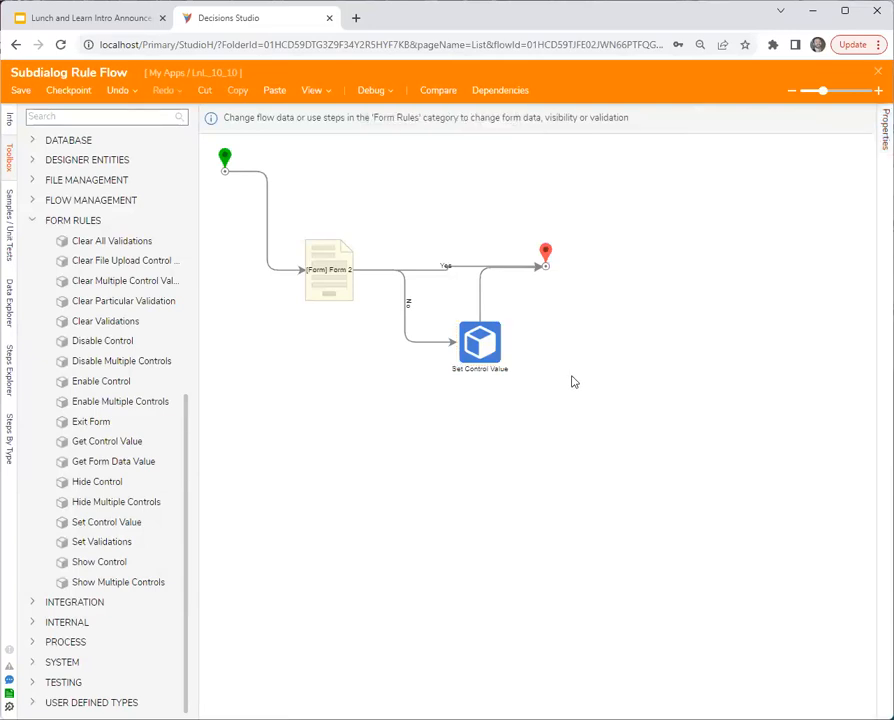
{"action": "left_click", "coordinate": [878, 72]}
{"action": "left_click", "coordinate": [596, 455]}
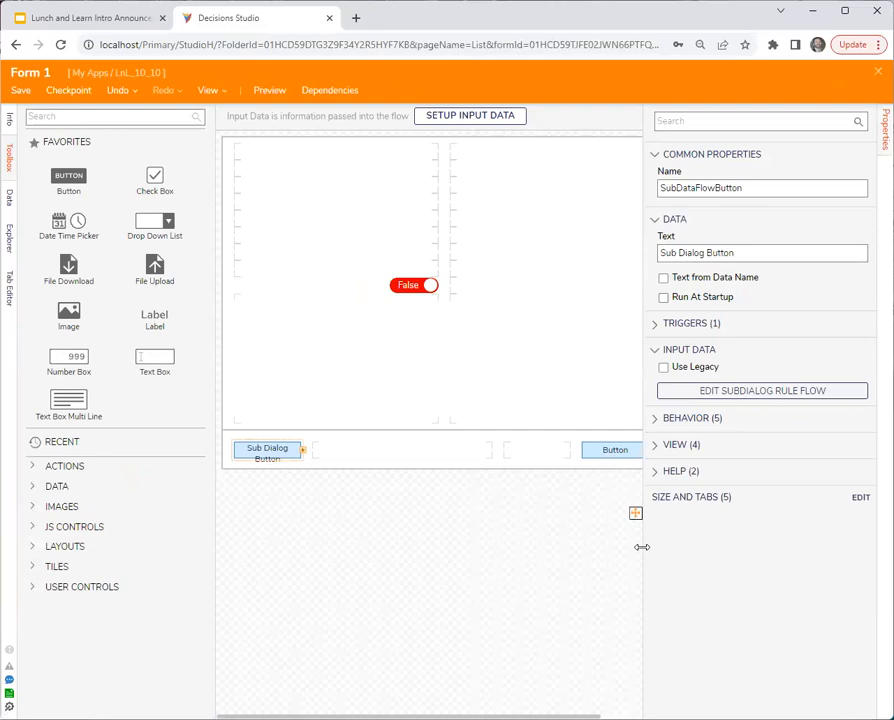
Examine the Sub Dialog Button's triggers, behavior and view properties and the form's own rule settings
{"action": "left_click", "coordinate": [690, 326]}
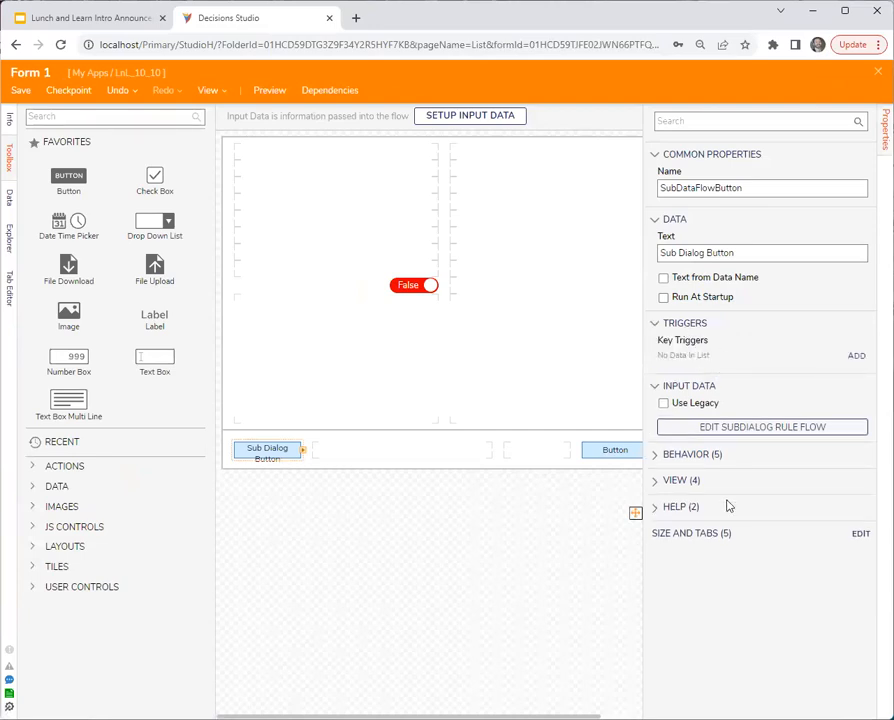
{"action": "left_click", "coordinate": [521, 588]}
{"action": "scroll", "coordinate": [742, 540], "scroll_direction": "down", "scroll_amount": 3}
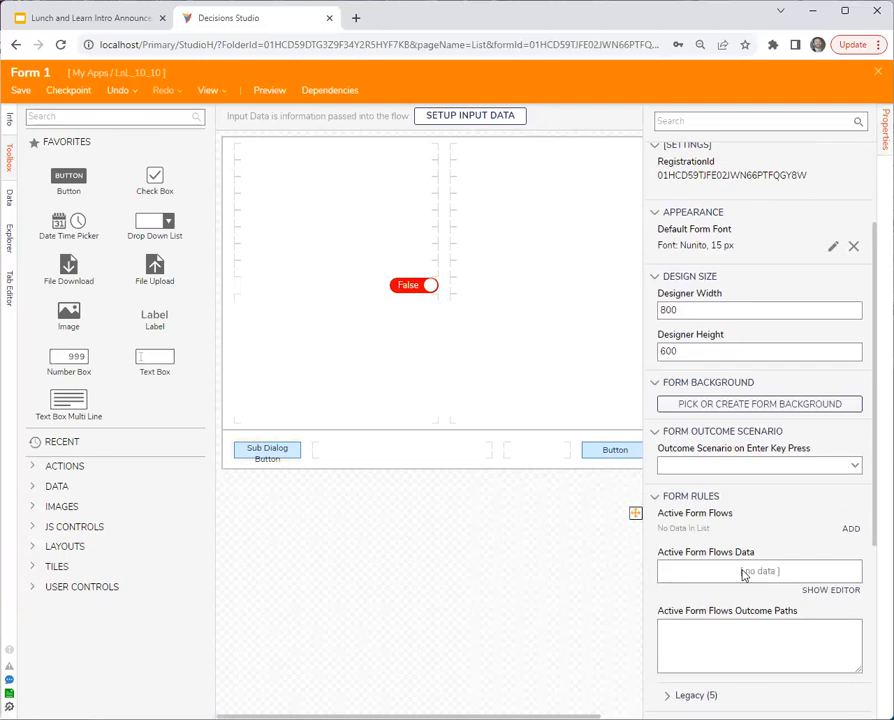
{"action": "left_click_drag", "start_coordinate": [410, 716], "coordinate": [452, 716]}
{"action": "left_click", "coordinate": [249, 459]}
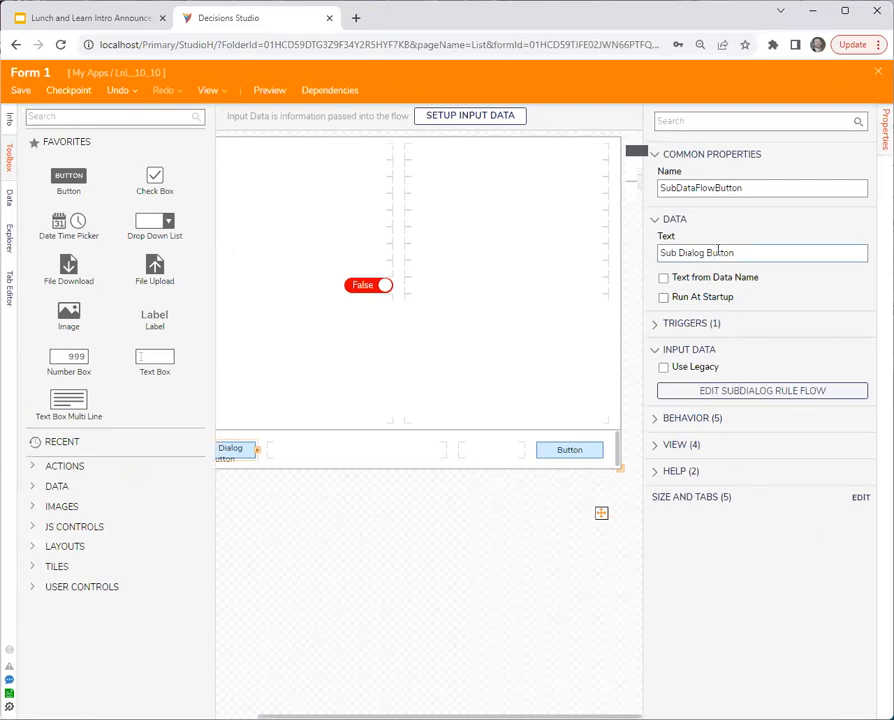
{"action": "left_click", "coordinate": [674, 448]}
{"action": "left_click", "coordinate": [682, 420]}
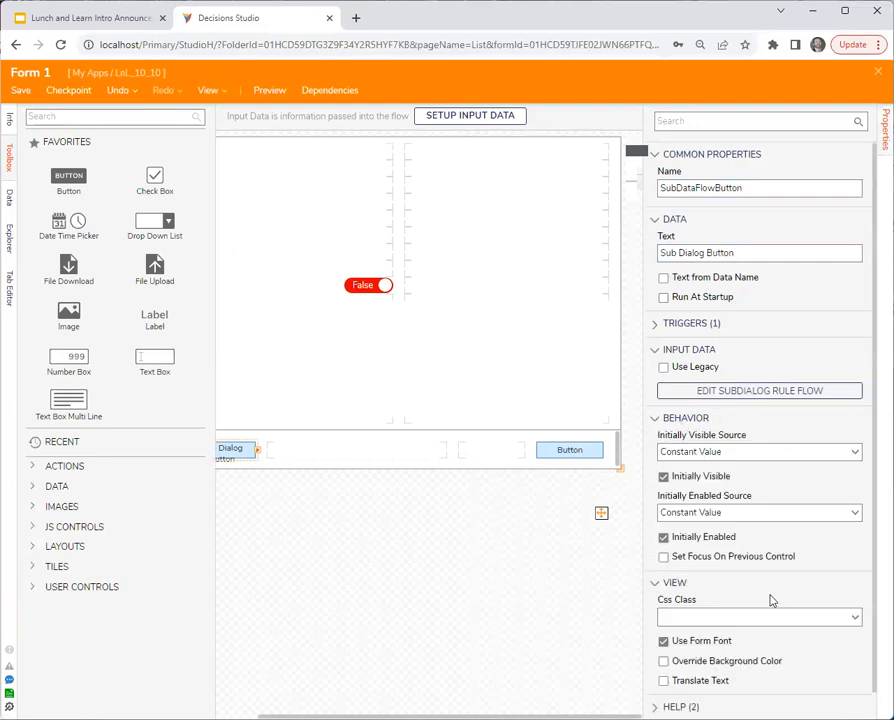
{"action": "scroll", "coordinate": [771, 600], "scroll_direction": "down", "scroll_amount": 1}
{"action": "scroll", "coordinate": [686, 422], "scroll_direction": "up", "scroll_amount": 1}
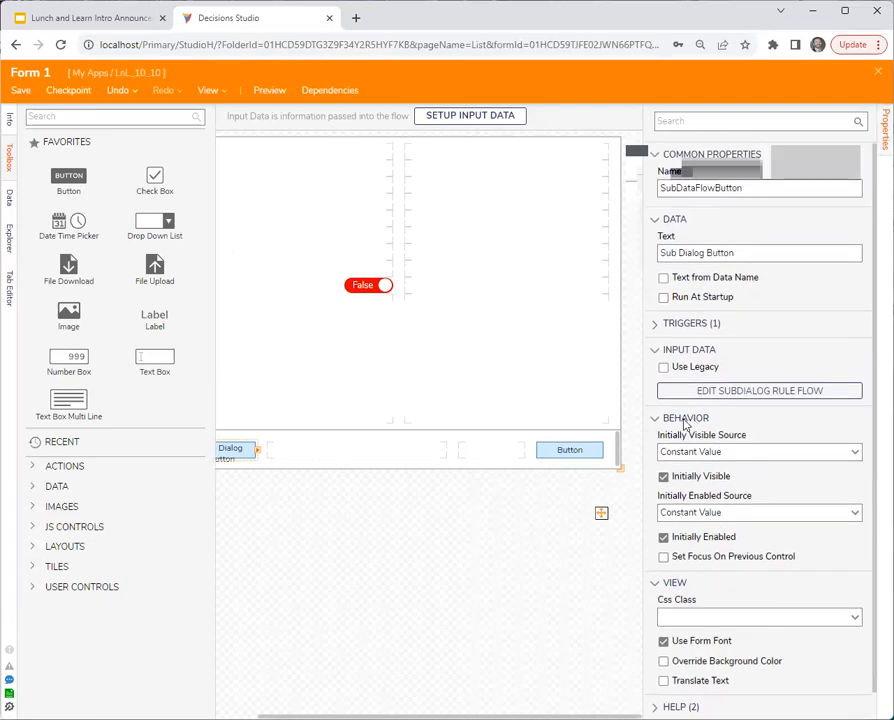
{"action": "left_click", "coordinate": [682, 420]}
{"action": "left_click", "coordinate": [660, 444]}
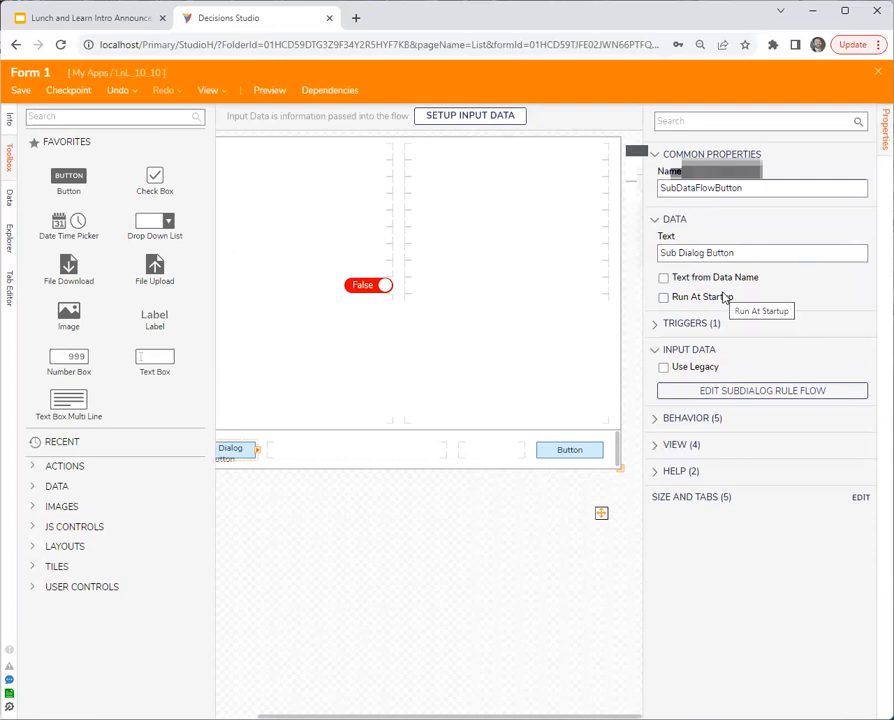
Check the toggle button's properties and close Form 1 with the changes saved
{"action": "left_click", "coordinate": [490, 562]}
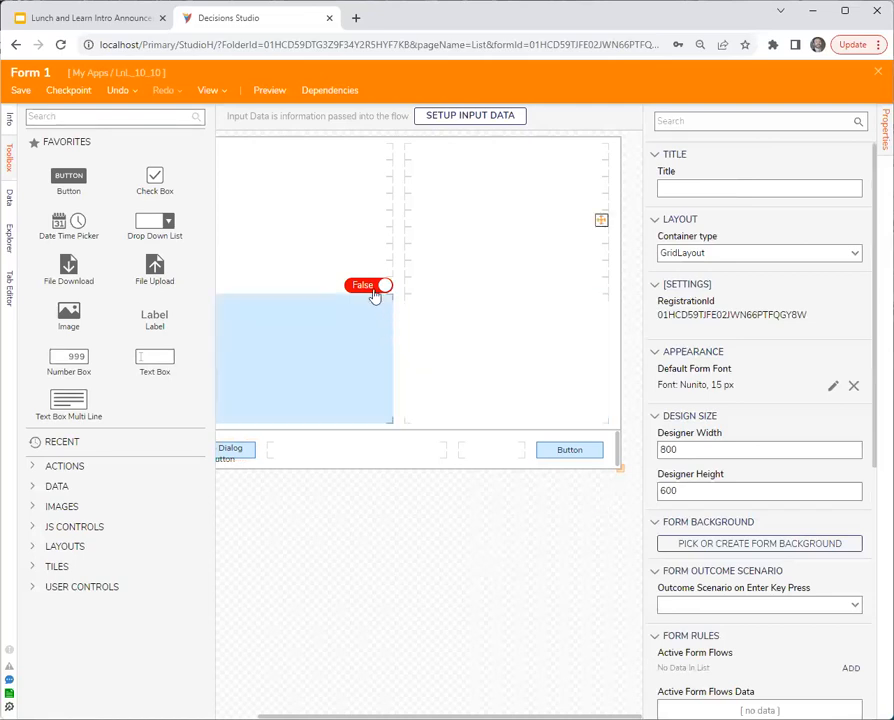
{"action": "left_click", "coordinate": [368, 289]}
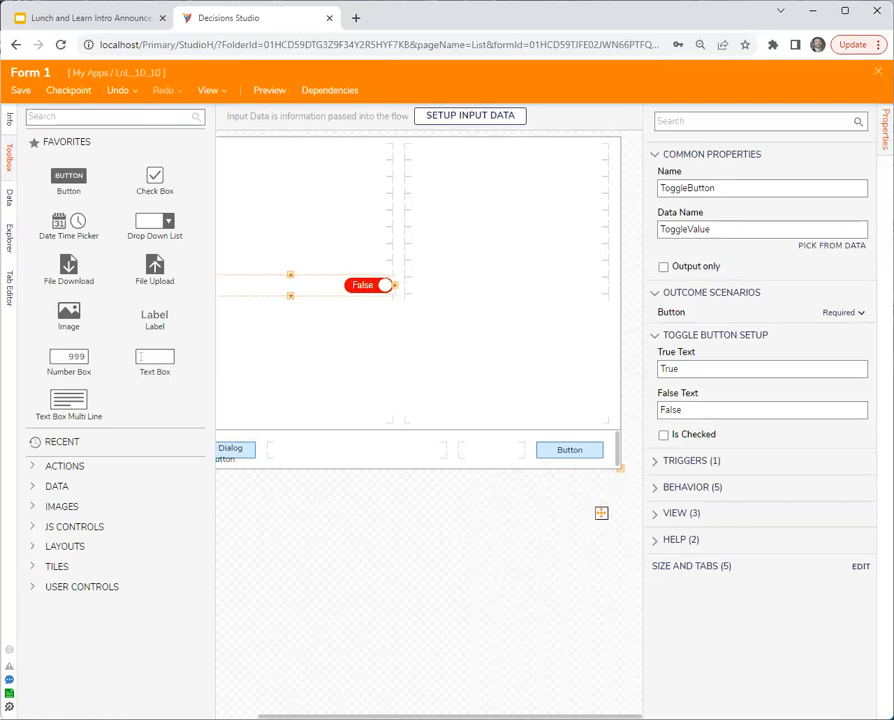
{"action": "left_click_drag", "start_coordinate": [450, 716], "coordinate": [409, 716]}
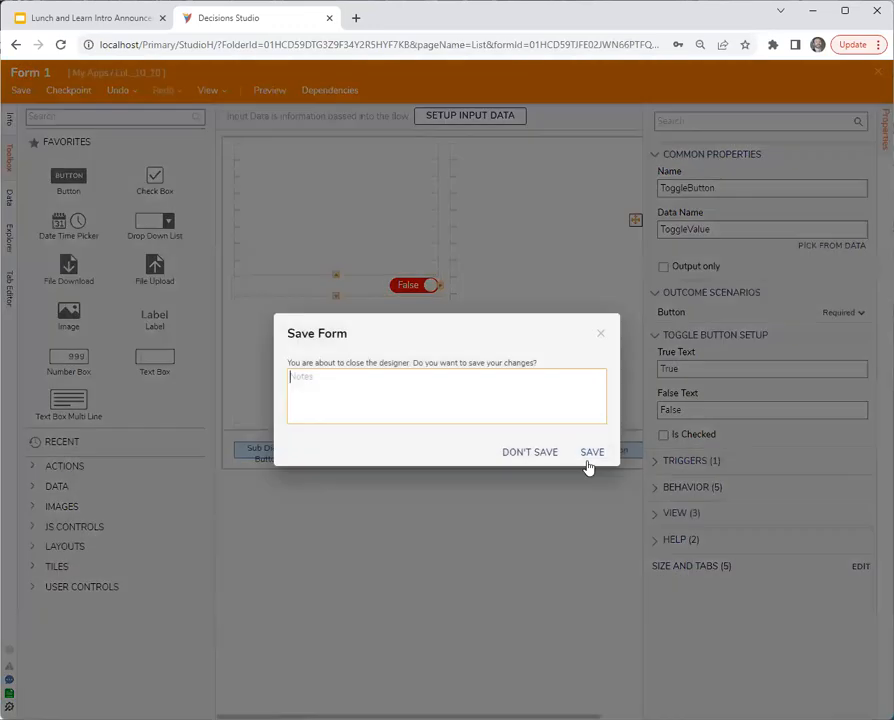
{"action": "left_click", "coordinate": [593, 457]}
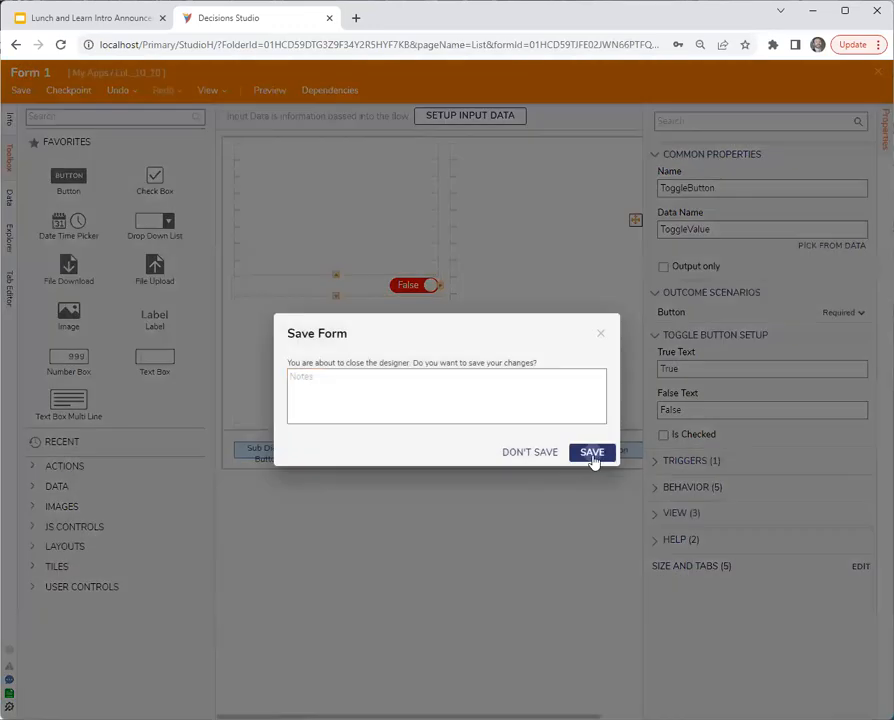
Debug Flow 1: switch the form's toggle, run the Sub Dialog Button, and answer No to "Are you sure?"
{"action": "left_click", "coordinate": [371, 91]}
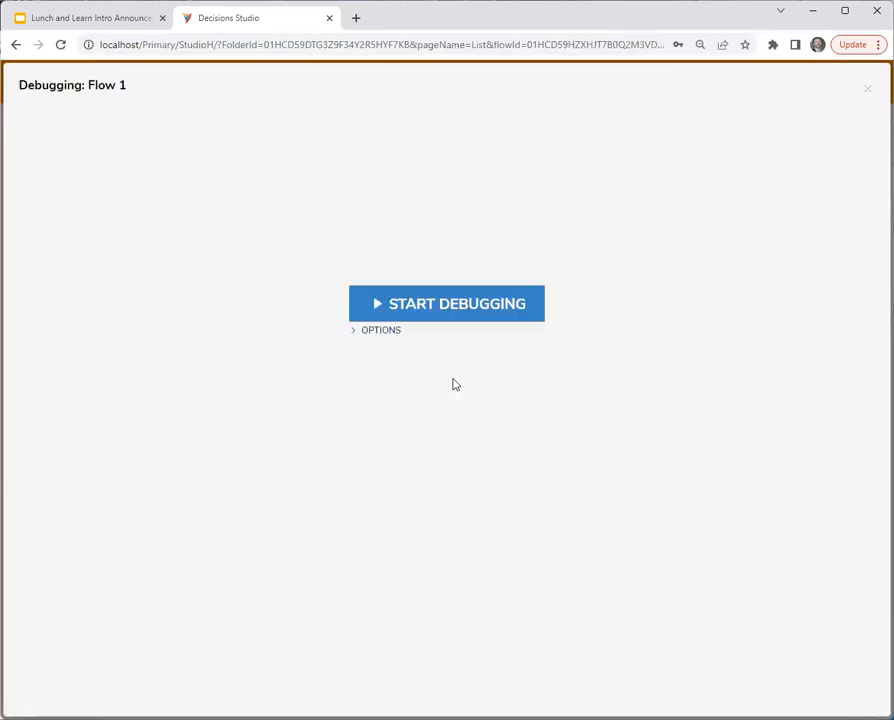
{"action": "left_click", "coordinate": [463, 313]}
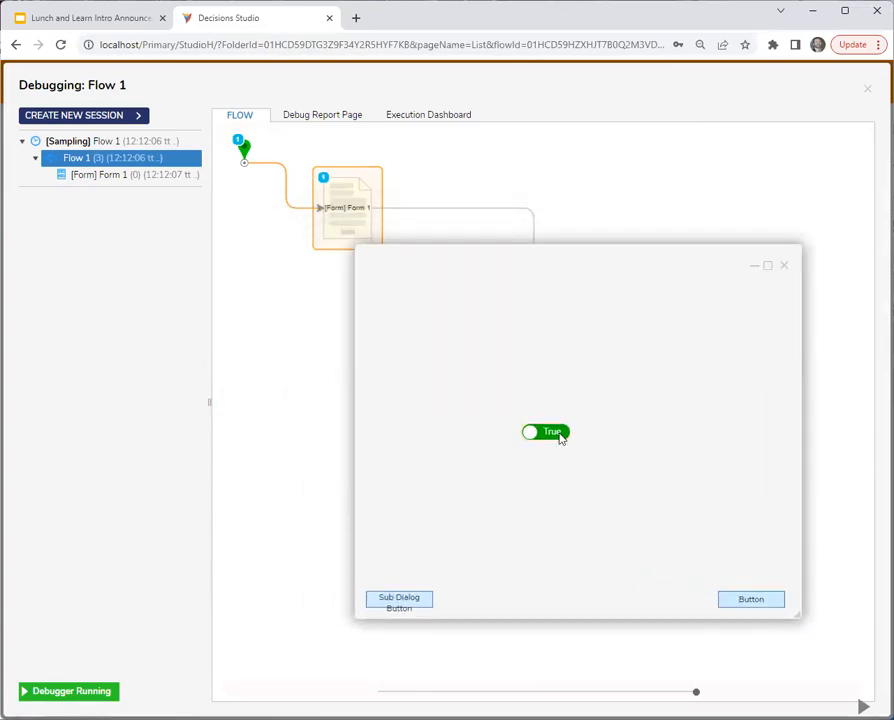
{"action": "left_click", "coordinate": [560, 434]}
{"action": "left_click", "coordinate": [398, 599]}
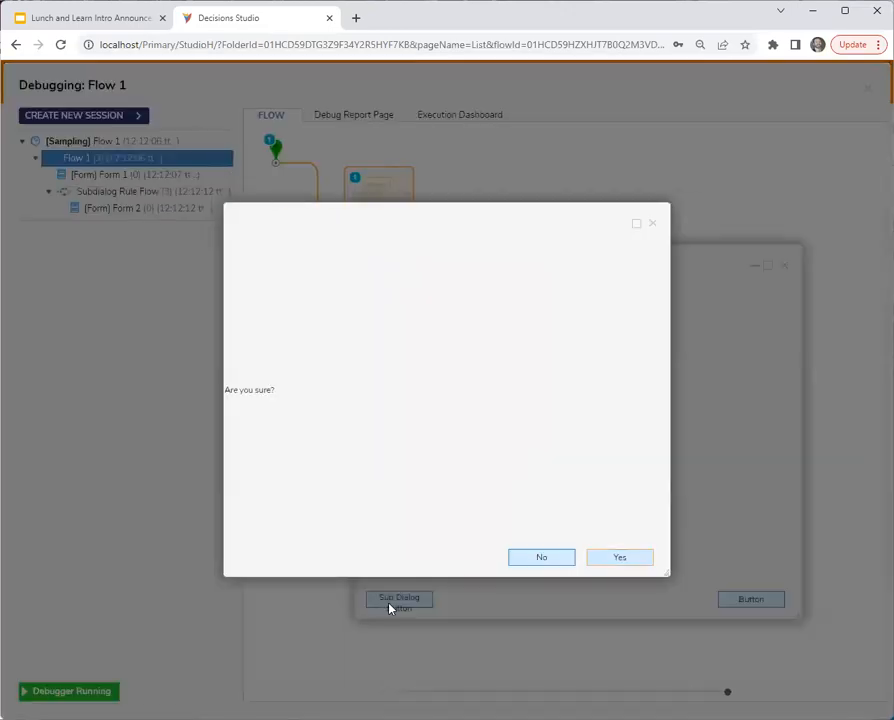
{"action": "left_click", "coordinate": [527, 559]}
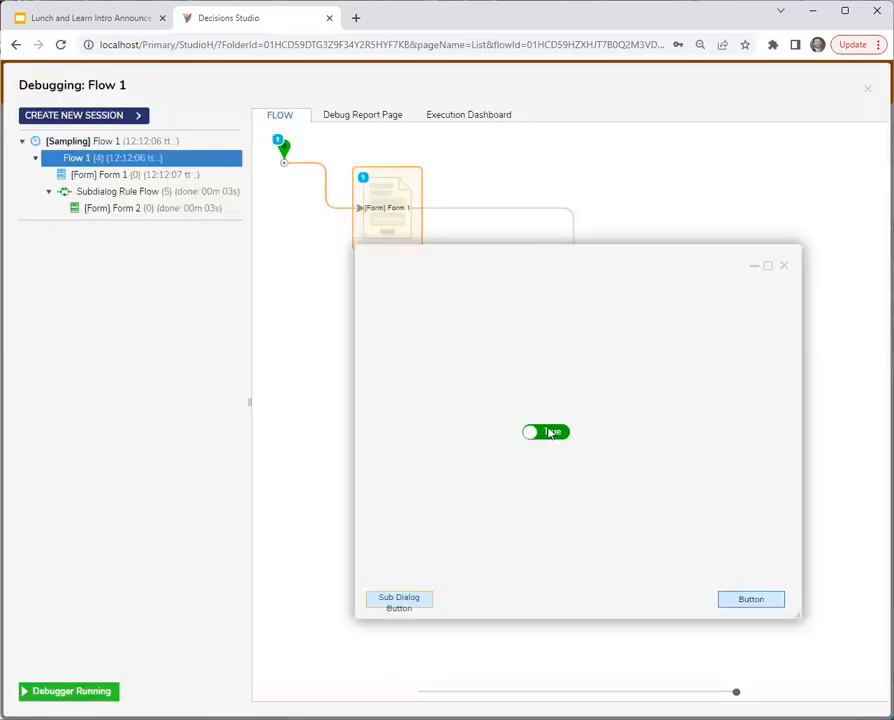
Reposition the running form's window and switch its toggle back and forth to test it
{"action": "left_click_drag", "start_coordinate": [634, 272], "coordinate": [615, 295]}
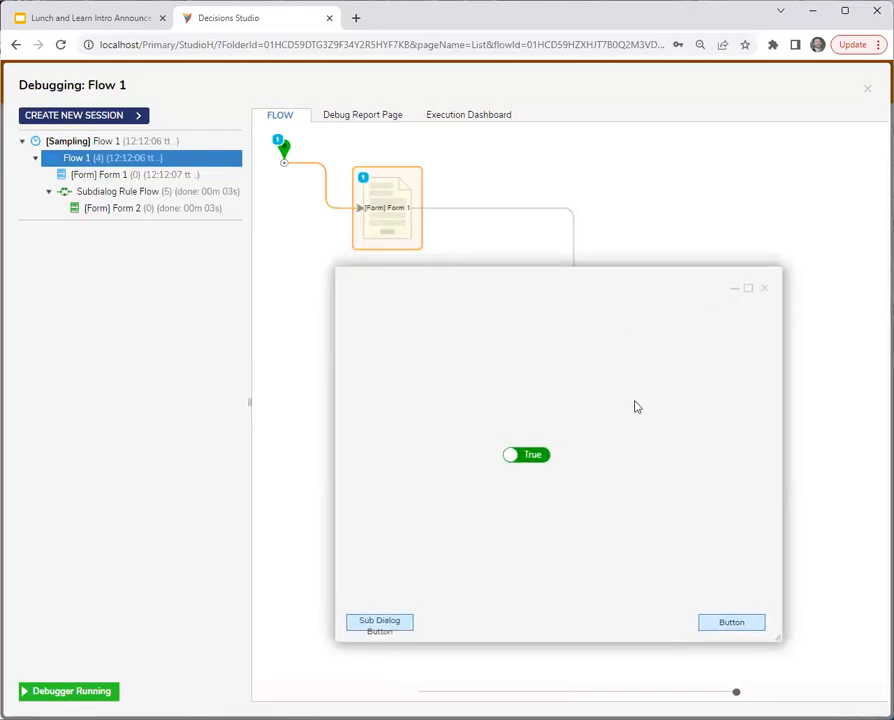
{"action": "left_click", "coordinate": [524, 458]}
{"action": "left_click", "coordinate": [525, 458]}
{"action": "left_click", "coordinate": [525, 458]}
{"action": "left_click", "coordinate": [525, 458]}
{"action": "left_click_drag", "start_coordinate": [476, 284], "coordinate": [436, 283]}
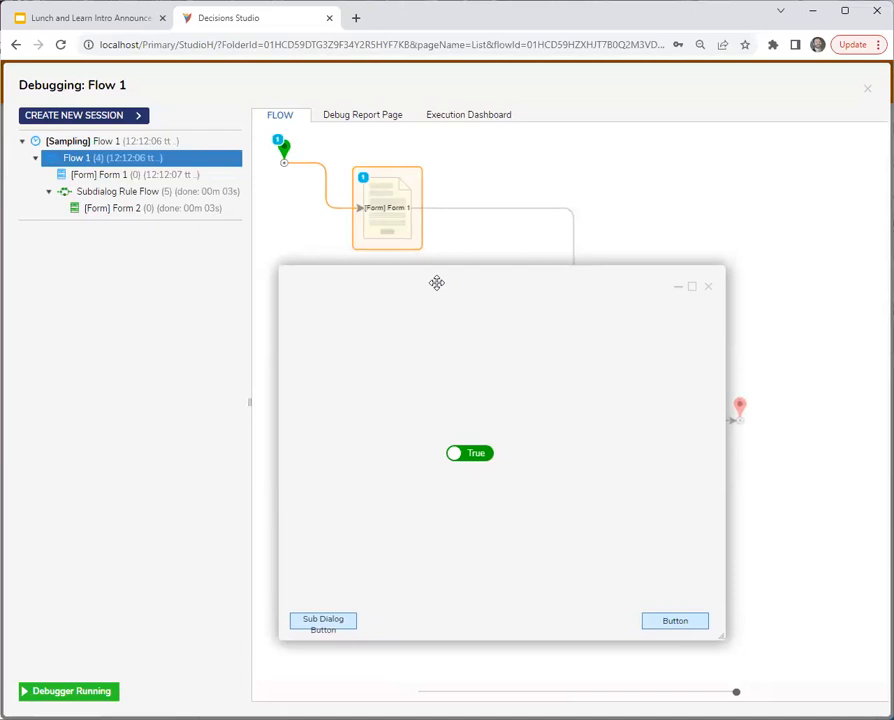
{"action": "left_click", "coordinate": [473, 460]}
{"action": "left_click", "coordinate": [472, 458]}
Run the Sub Dialog Button, answer No to "Are you sure?", and switch the form's toggle
{"action": "left_click", "coordinate": [344, 626]}
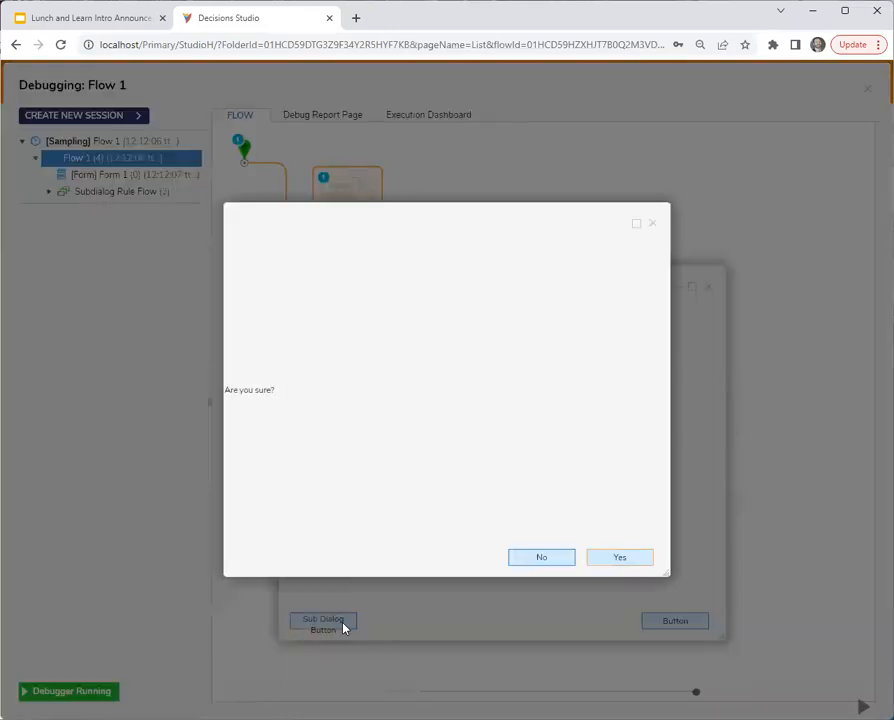
{"action": "left_click", "coordinate": [541, 557]}
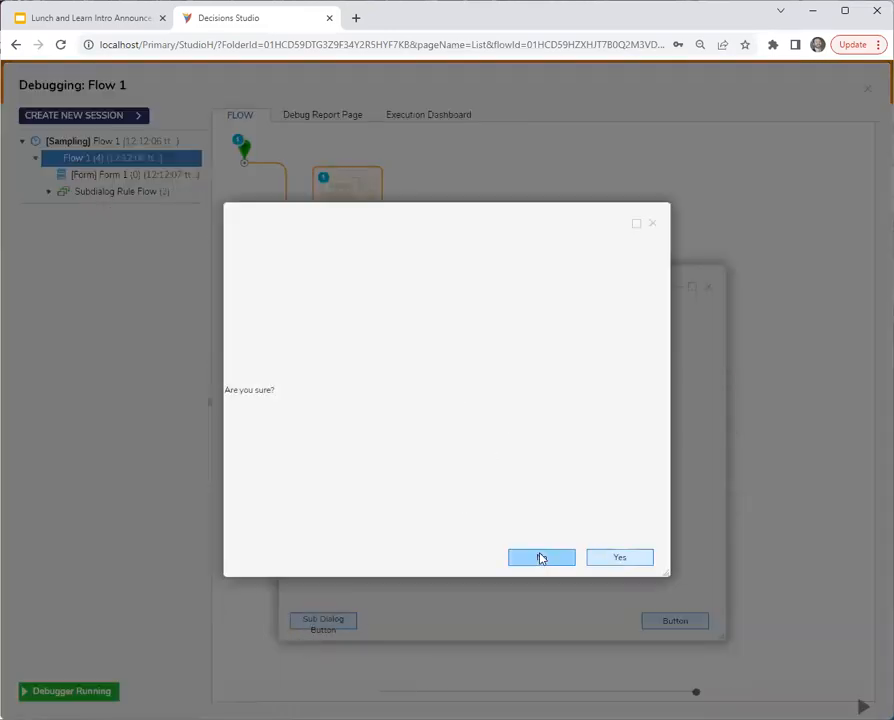
{"action": "left_click", "coordinate": [482, 458]}
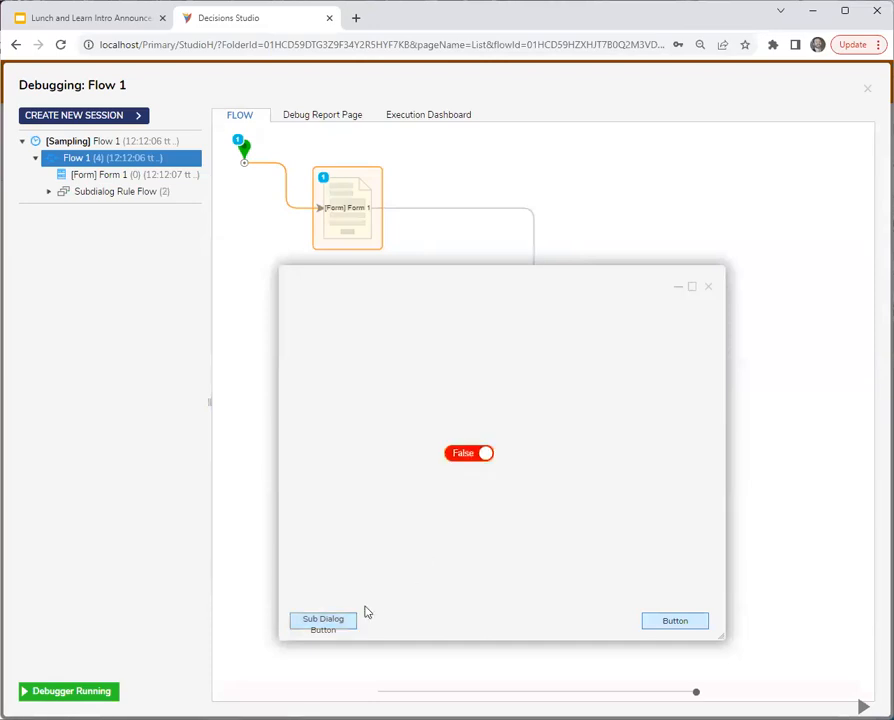
Run the Sub Dialog Button again, answer Yes, and switch the toggle back and forth
{"action": "left_click", "coordinate": [350, 621]}
{"action": "left_click", "coordinate": [618, 560]}
{"action": "left_click", "coordinate": [471, 457]}
{"action": "left_click", "coordinate": [471, 457]}
Close the running form and the debugger, and open Form 1 from Flow 1 for editing
{"action": "left_click", "coordinate": [708, 287]}
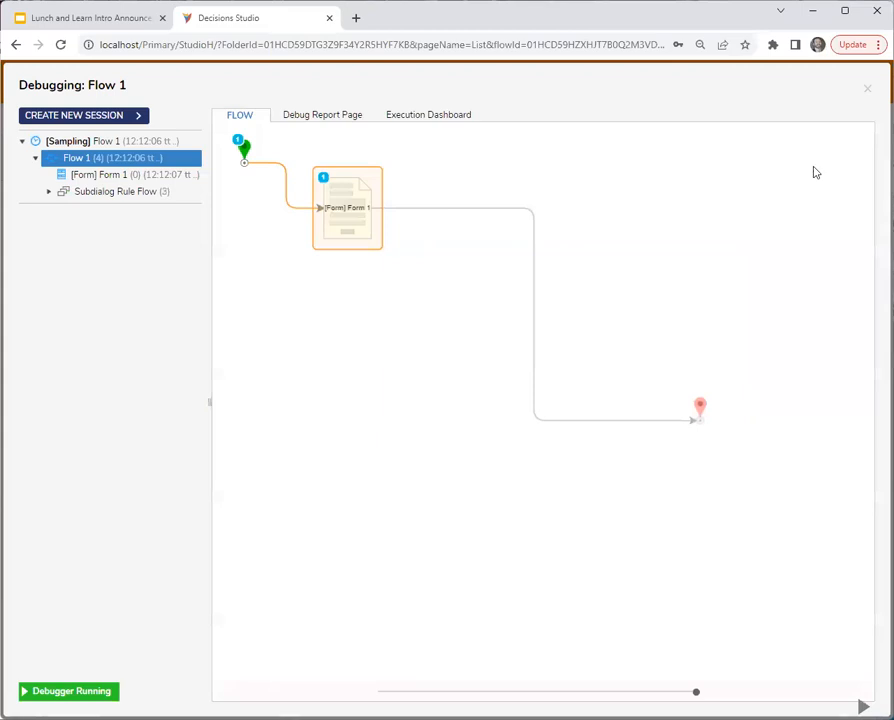
{"action": "left_click", "coordinate": [867, 90]}
{"action": "left_click", "coordinate": [323, 283]}
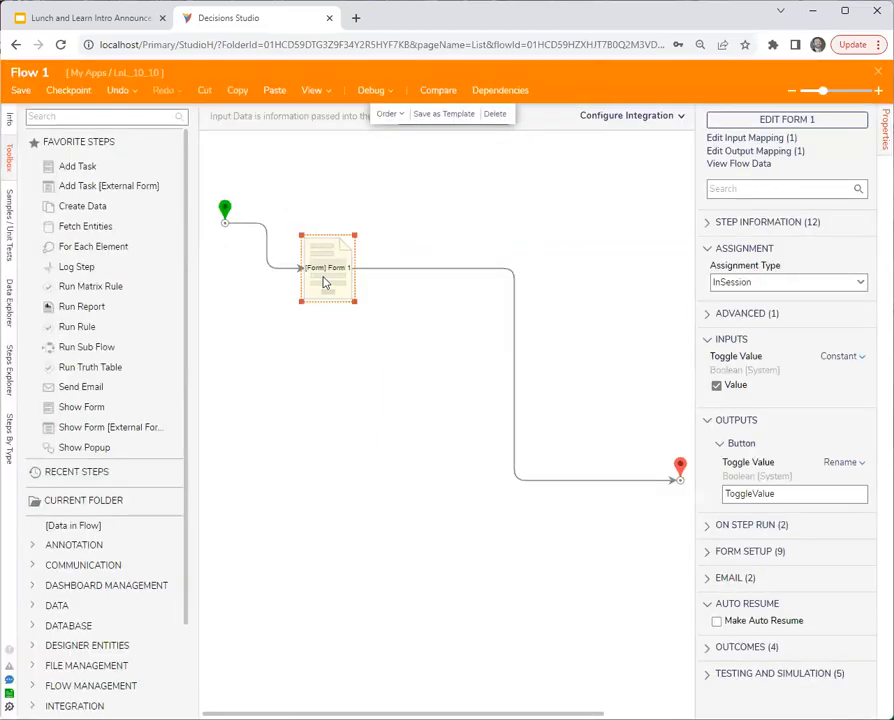
{"action": "left_click", "coordinate": [766, 119]}
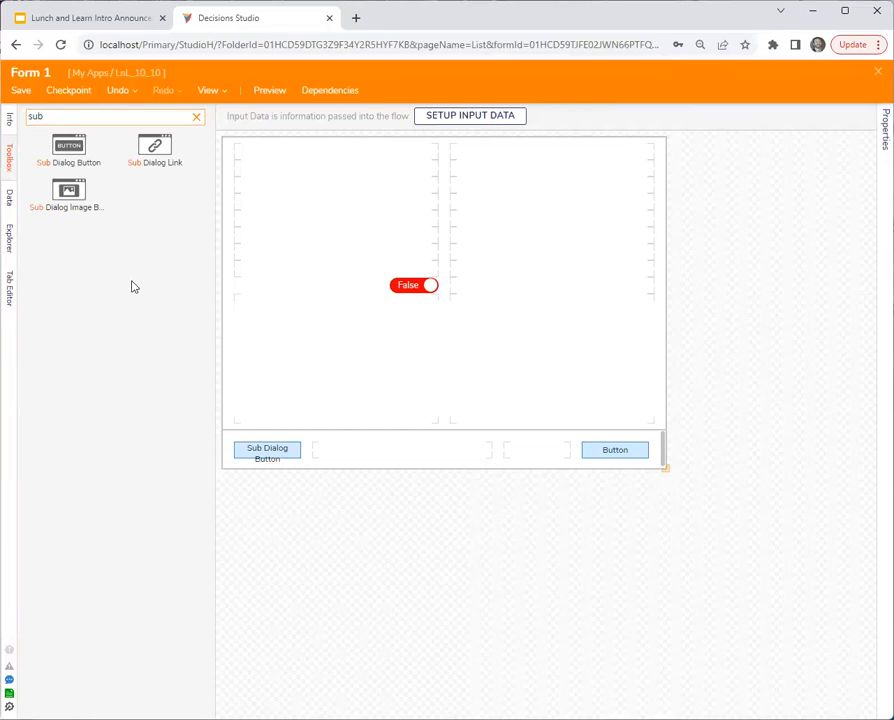
Add a Sub Dialog Image Button above the toggle in the form's first column and compare its properties with the existing controls
{"action": "left_click_drag", "start_coordinate": [68, 192], "coordinate": [295, 207]}
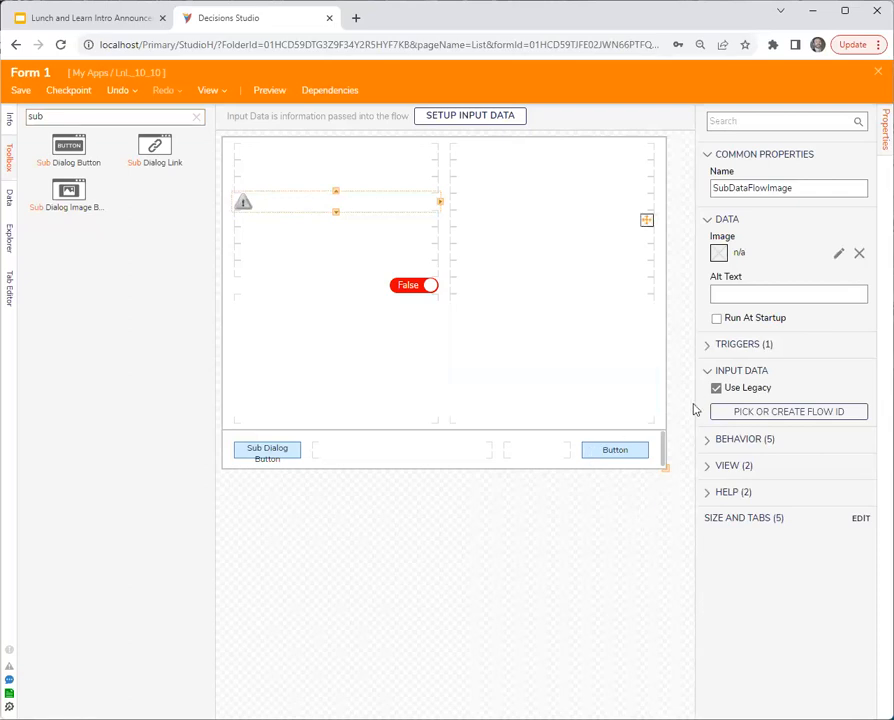
{"action": "left_click_drag", "start_coordinate": [695, 402], "coordinate": [682, 410]}
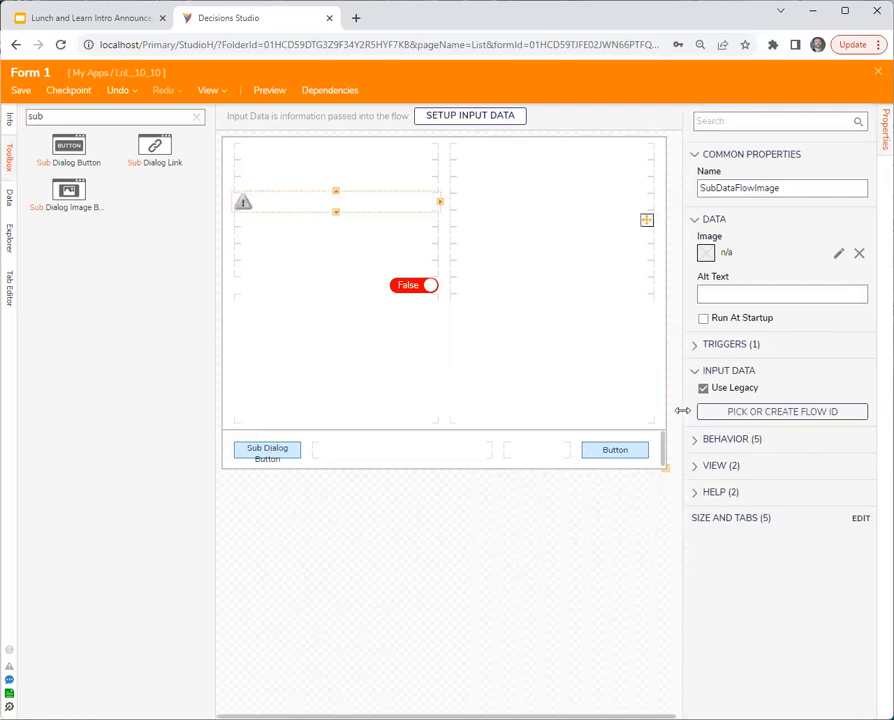
{"action": "left_click", "coordinate": [266, 460]}
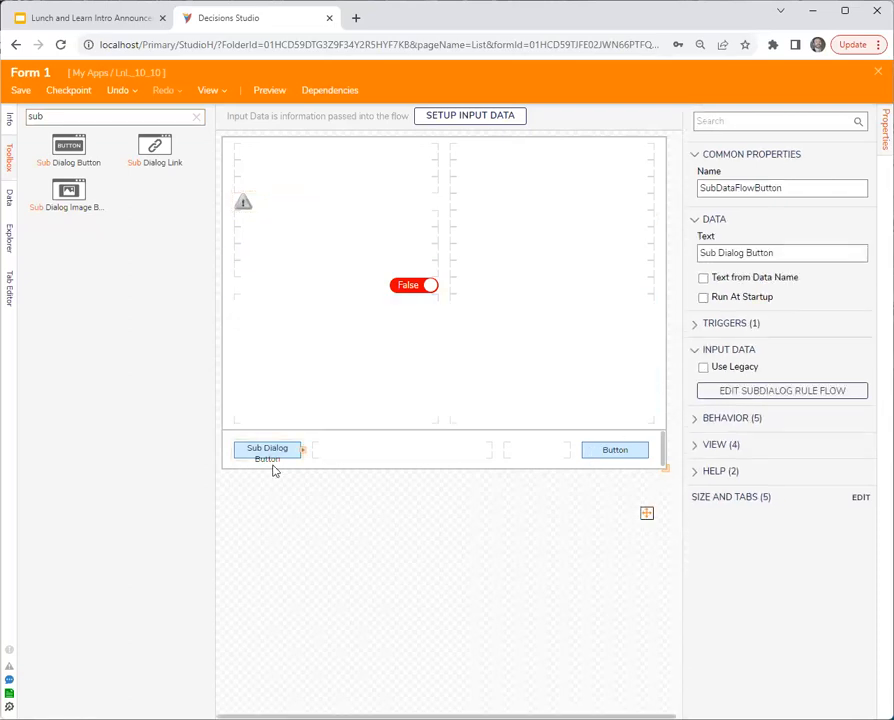
{"action": "left_click", "coordinate": [411, 290]}
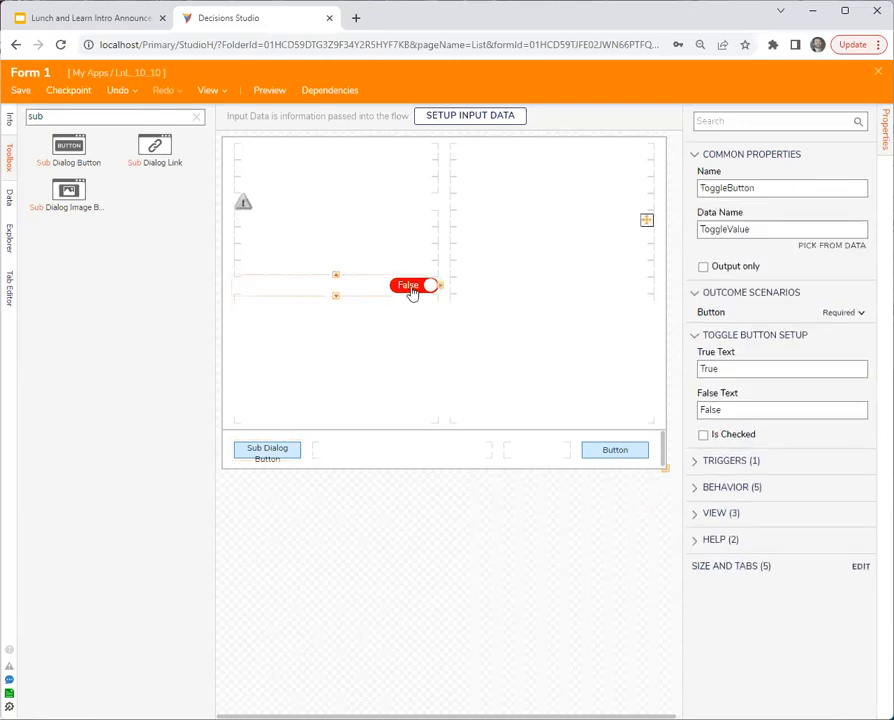
{"action": "left_click", "coordinate": [266, 455]}
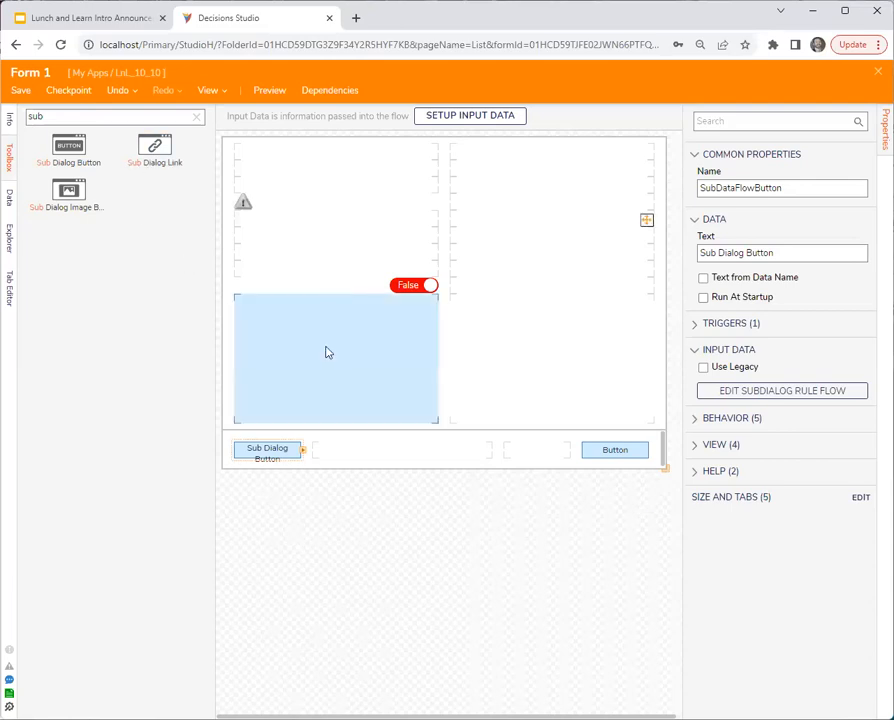
Find "toggle" in the image library and assign toggle_button.svg to the Sub Dialog Image Button
{"action": "left_click_drag", "start_coordinate": [285, 451], "coordinate": [297, 215]}
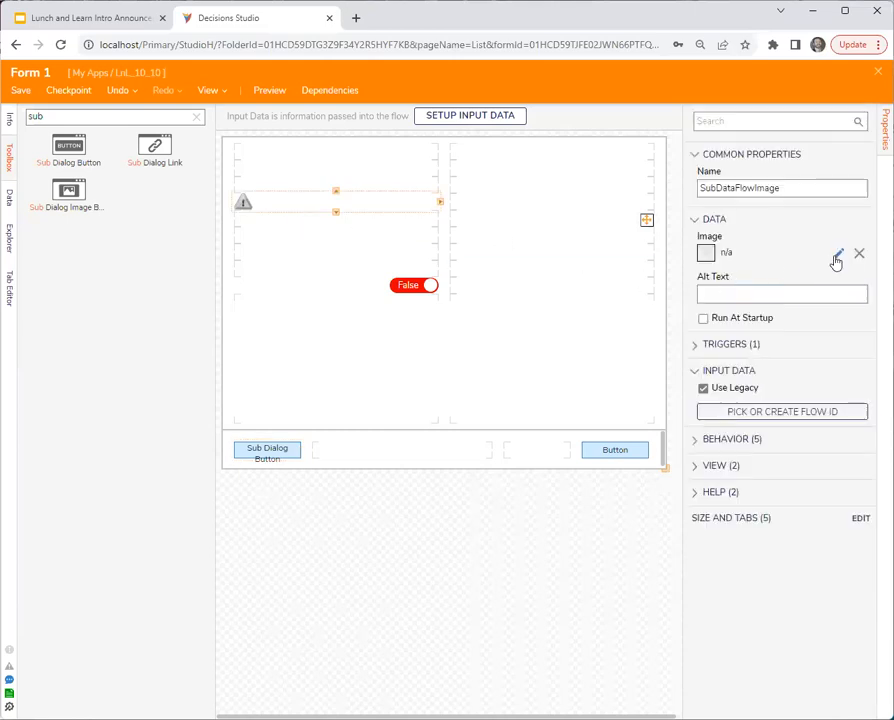
{"action": "left_click", "coordinate": [839, 256]}
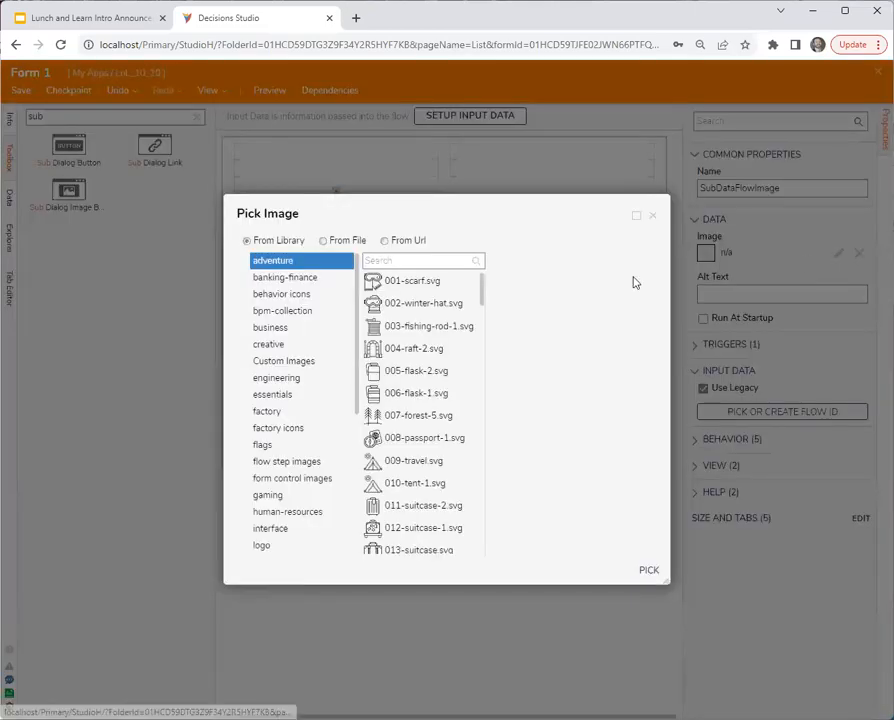
{"action": "left_click", "coordinate": [420, 260]}
{"action": "type", "text": "toggle"}
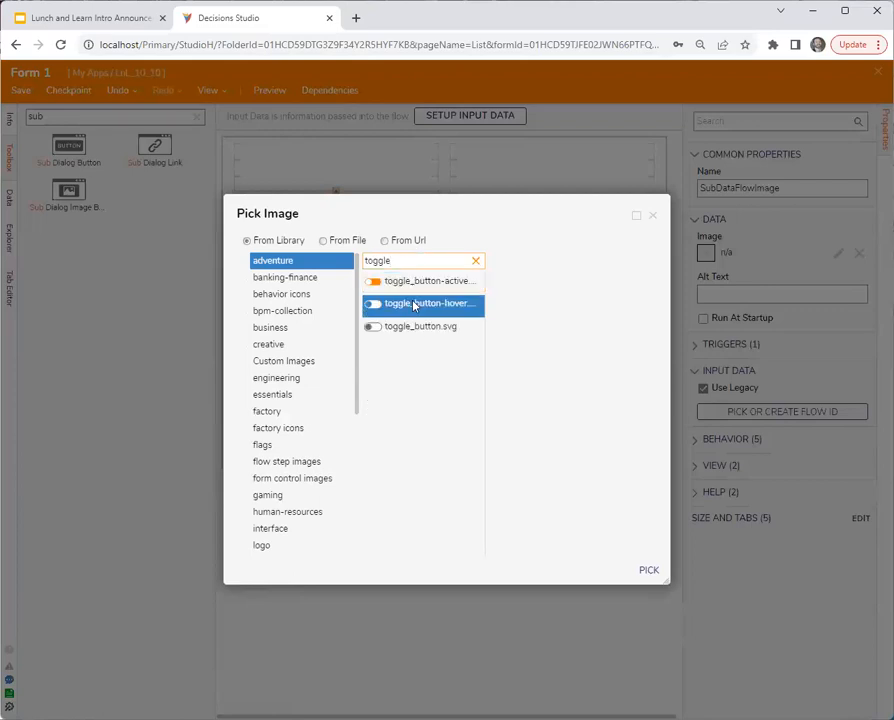
{"action": "left_click", "coordinate": [418, 304]}
{"action": "left_click", "coordinate": [418, 284]}
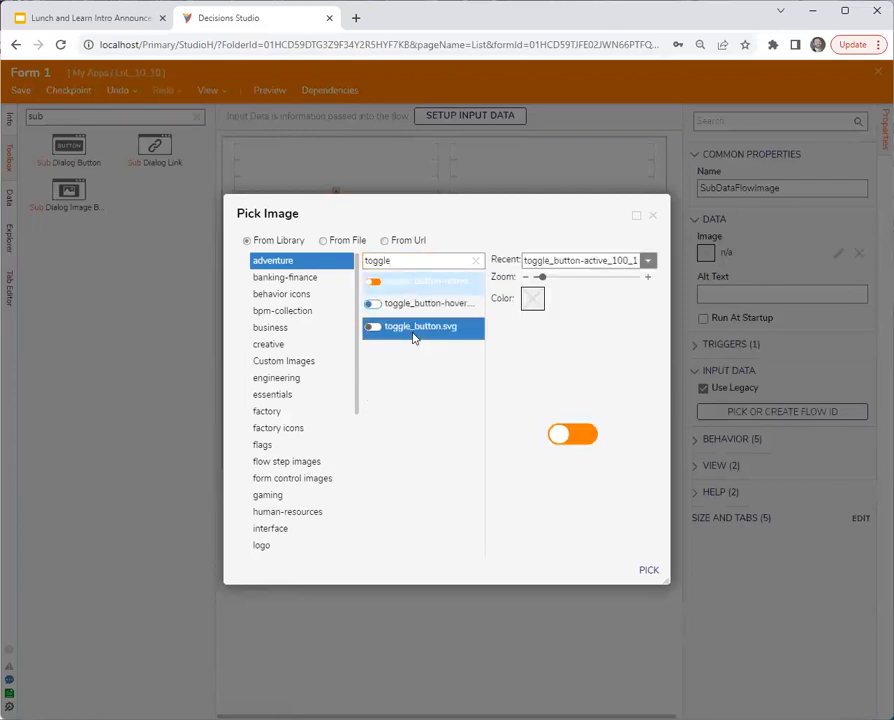
{"action": "left_click", "coordinate": [416, 328]}
{"action": "left_click", "coordinate": [648, 571]}
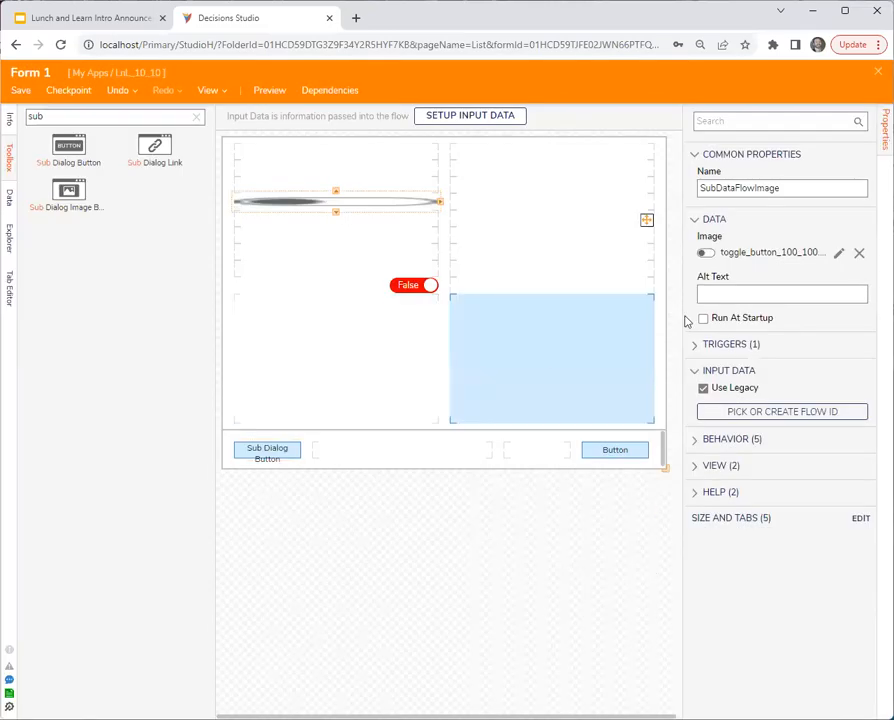
Reduce the image button's toggle image zoom to produce toggle_button_89_89.png
{"action": "left_click", "coordinate": [838, 253]}
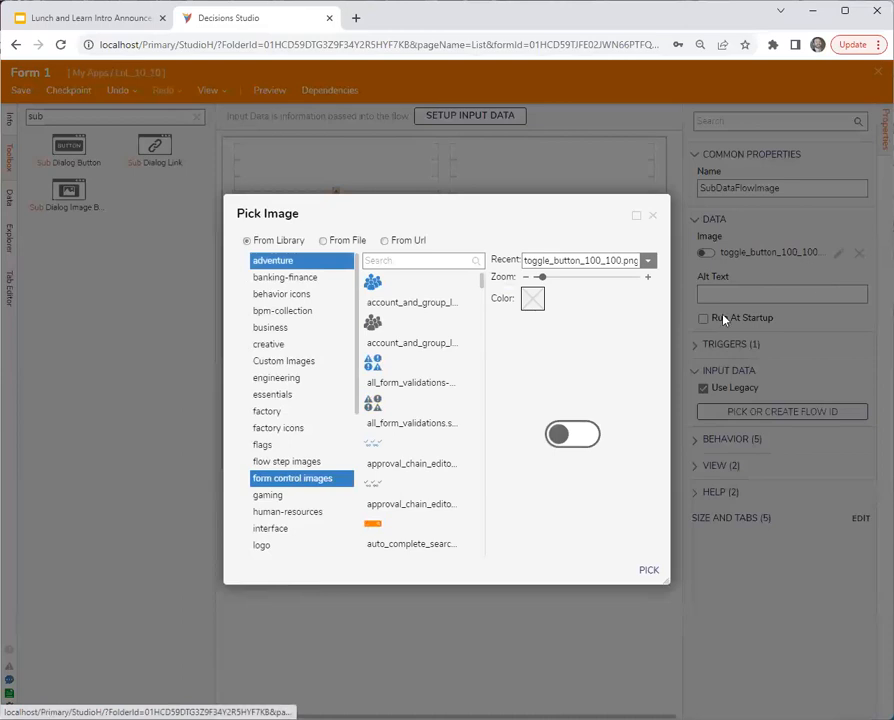
{"action": "left_click", "coordinate": [526, 278]}
{"action": "left_click", "coordinate": [526, 278]}
{"action": "left_click", "coordinate": [526, 278]}
{"action": "left_click", "coordinate": [526, 278]}
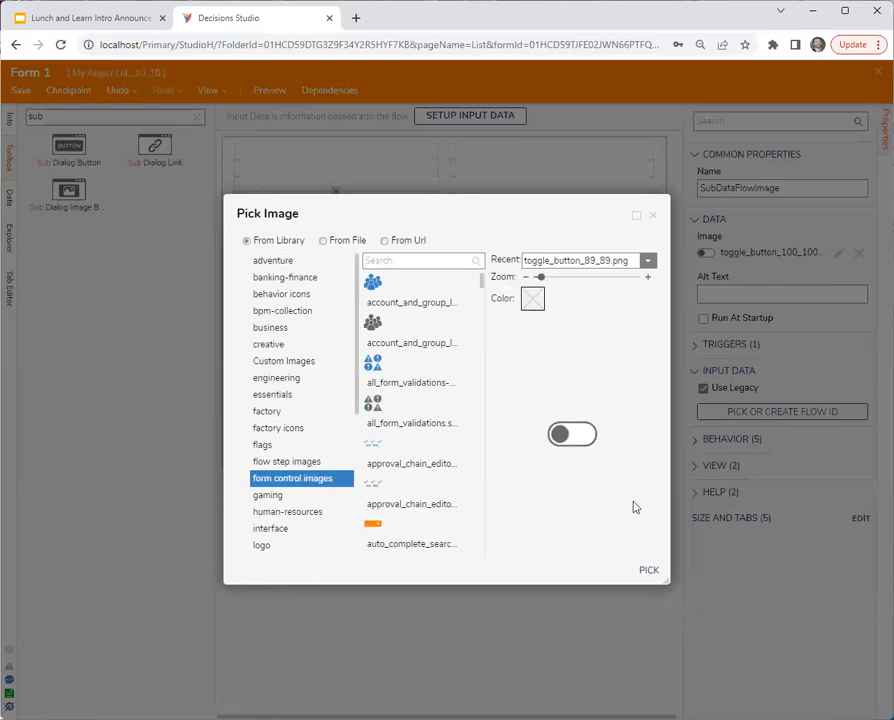
{"action": "left_click", "coordinate": [649, 570]}
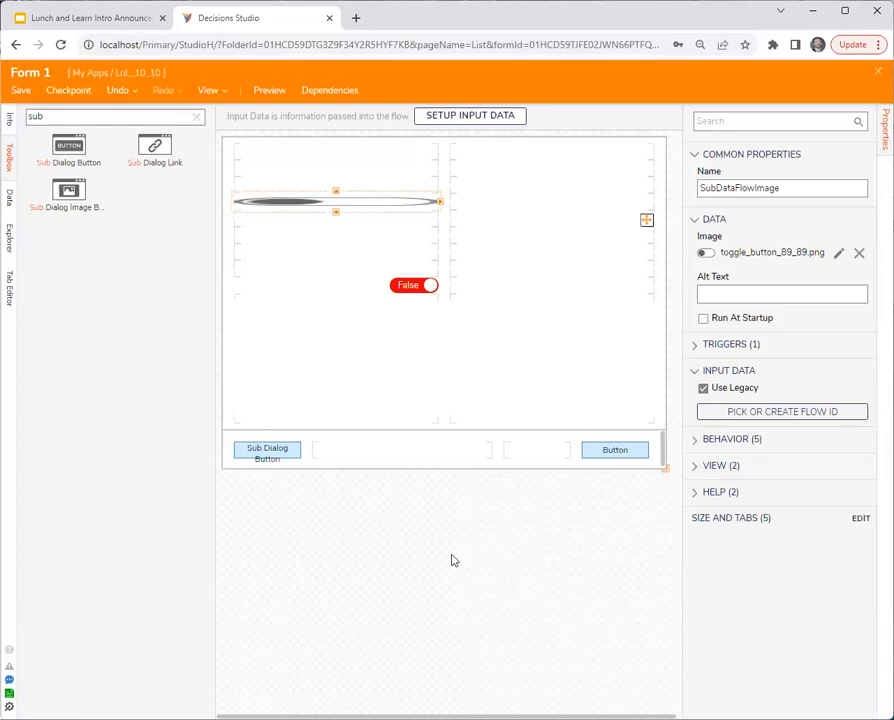
Set the first column of the form's Contents grid to a width of 200 in the advanced layout
{"action": "left_click", "coordinate": [472, 175]}
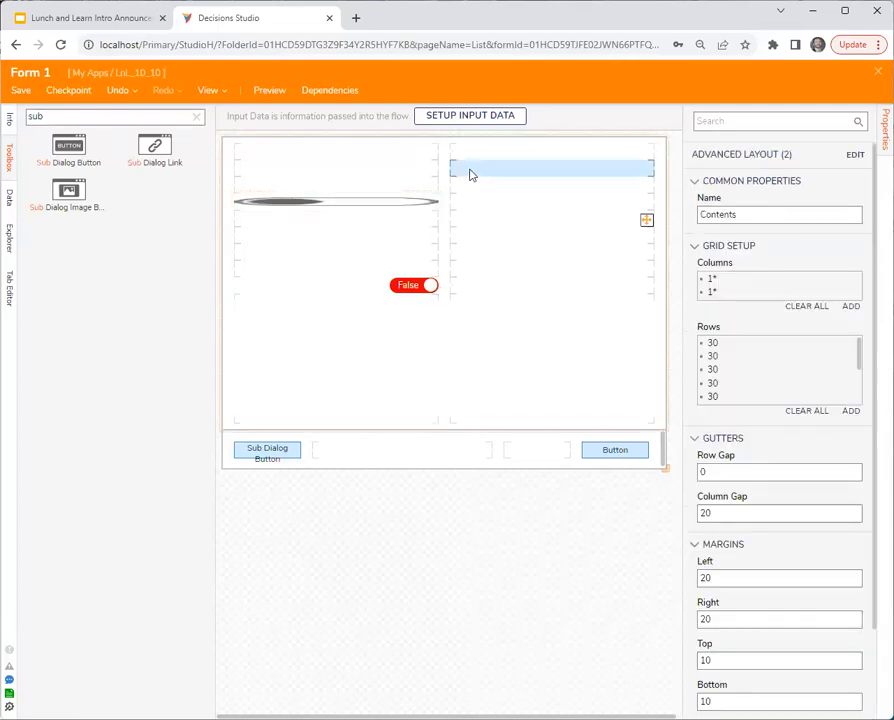
{"action": "left_click", "coordinate": [855, 154]}
{"action": "left_click_drag", "start_coordinate": [409, 288], "coordinate": [292, 288]}
{"action": "type", "text": "200"}
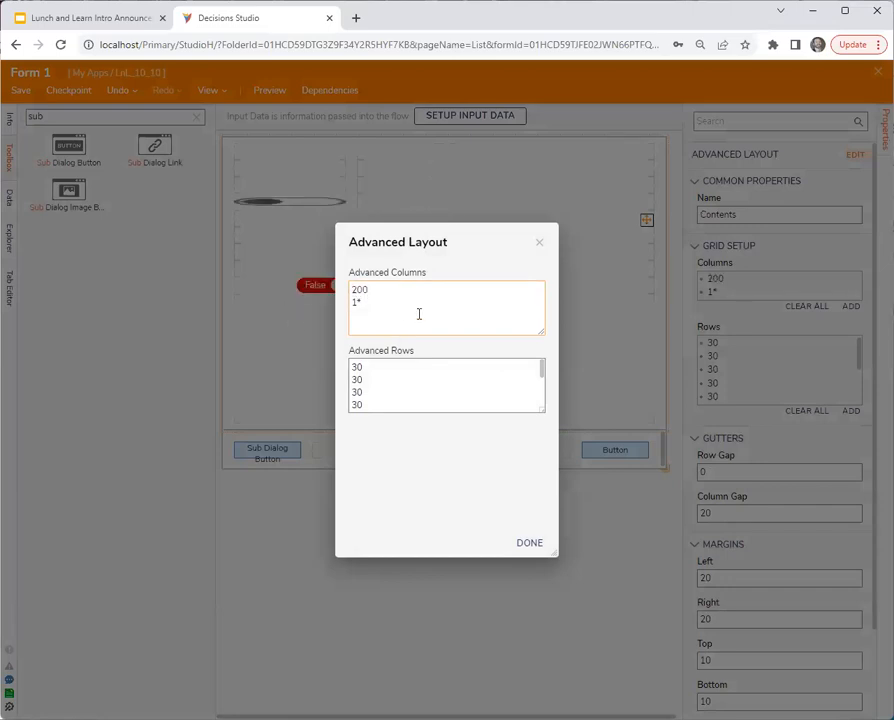
{"action": "left_click", "coordinate": [529, 542]}
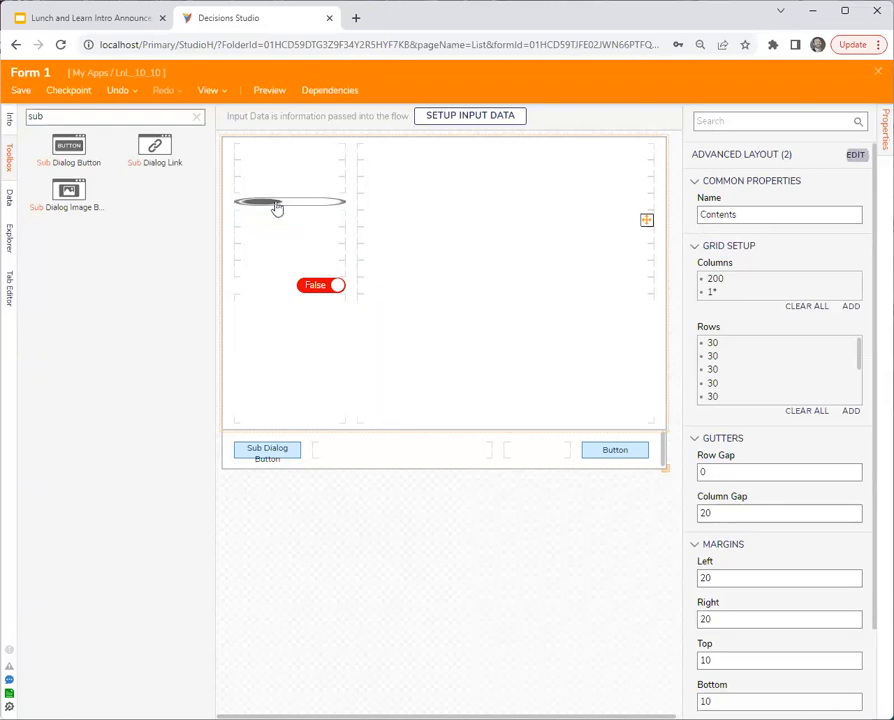
Check the view properties of the Sub Dialog Image Button
{"action": "left_click", "coordinate": [279, 207]}
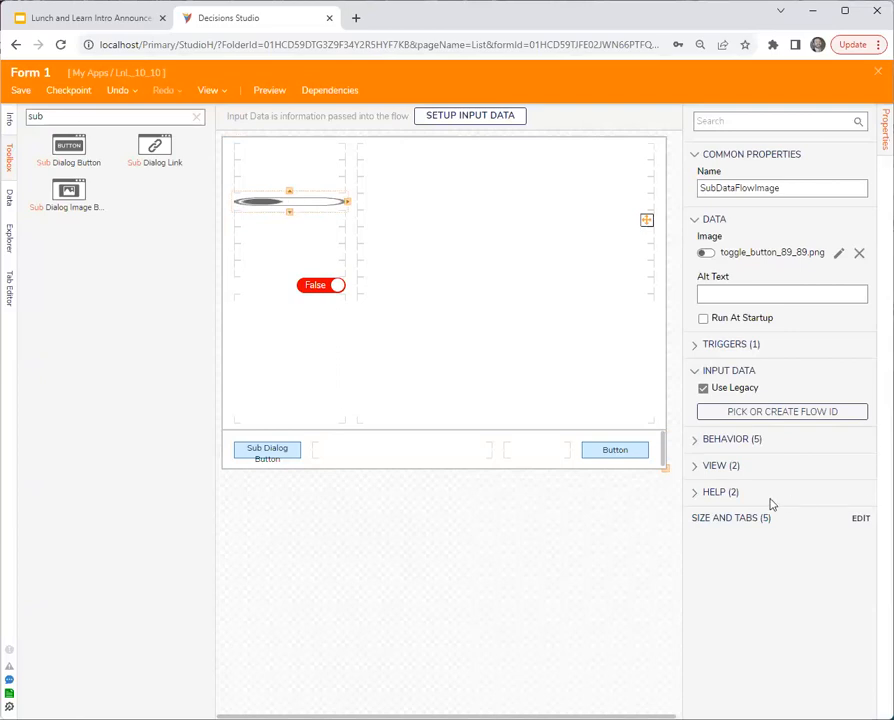
{"action": "left_click", "coordinate": [697, 467]}
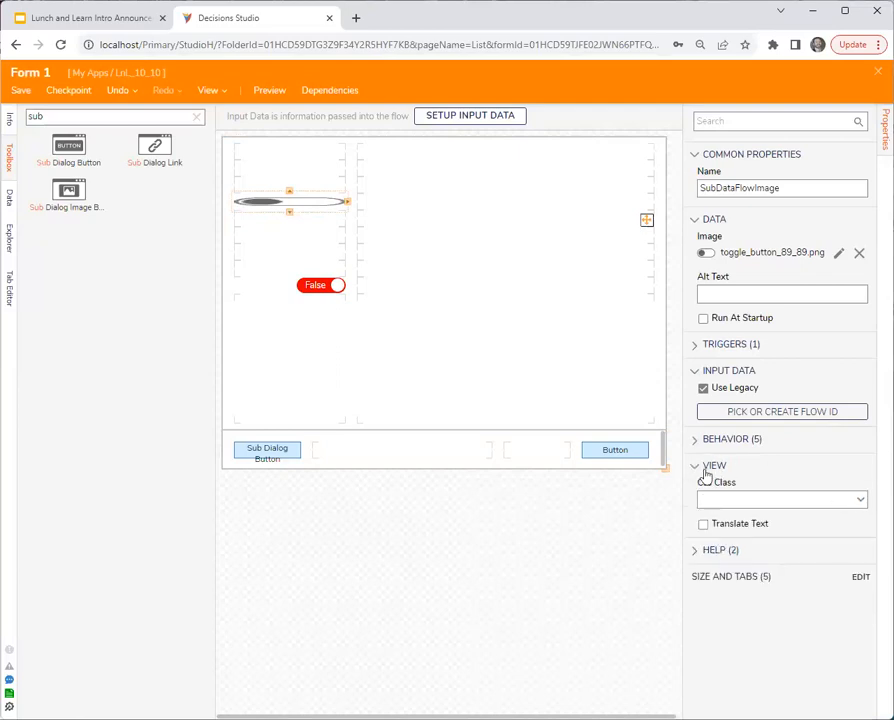
{"action": "left_click", "coordinate": [701, 468]}
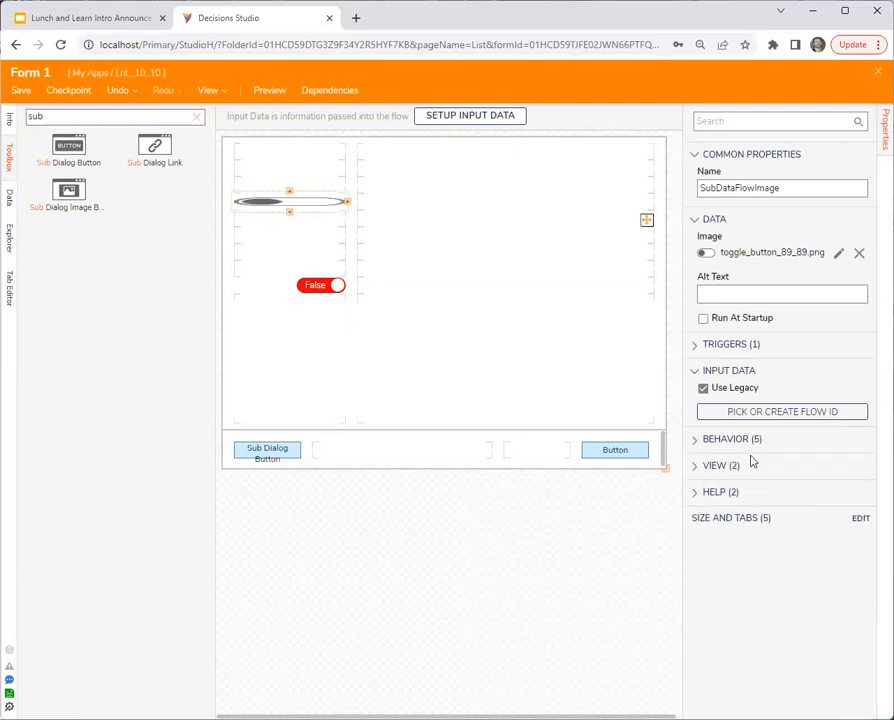
Examine the toggle button's triggers, help, view and behavior properties
{"action": "left_click", "coordinate": [313, 287]}
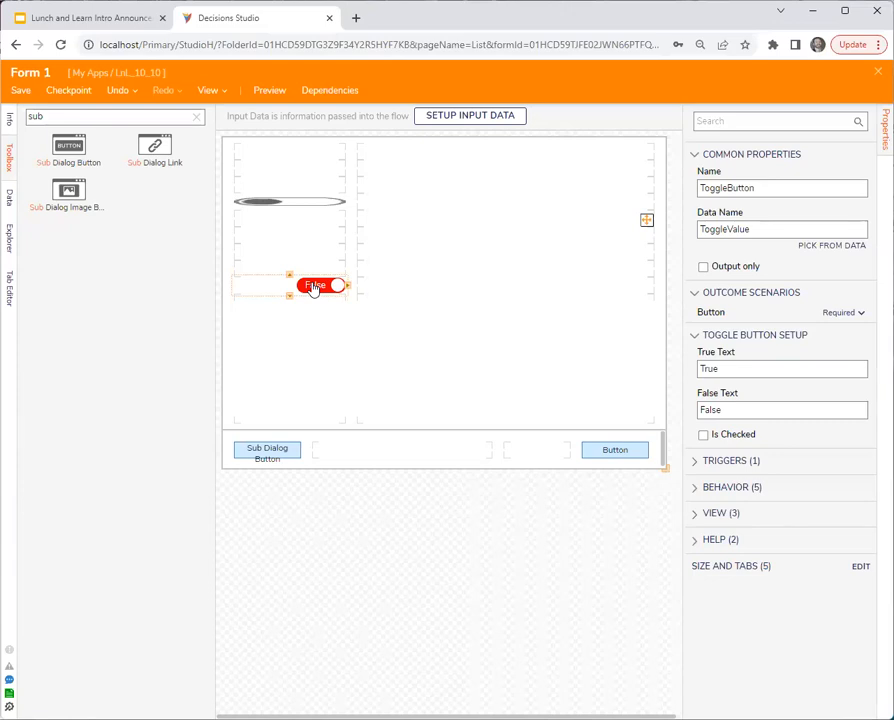
{"action": "left_click", "coordinate": [733, 461]}
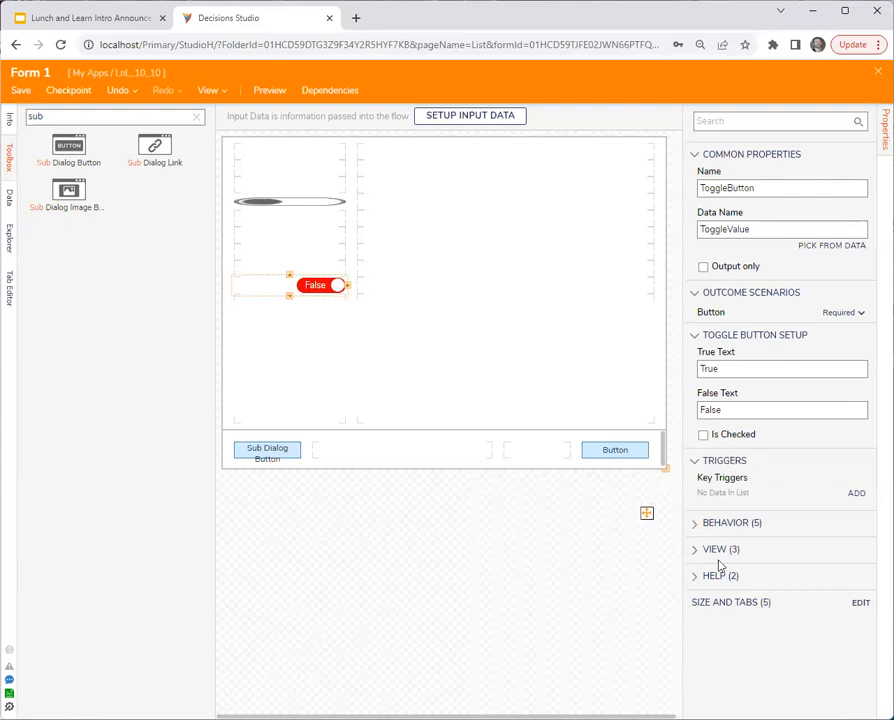
{"action": "left_click", "coordinate": [746, 578]}
{"action": "left_click", "coordinate": [723, 548]}
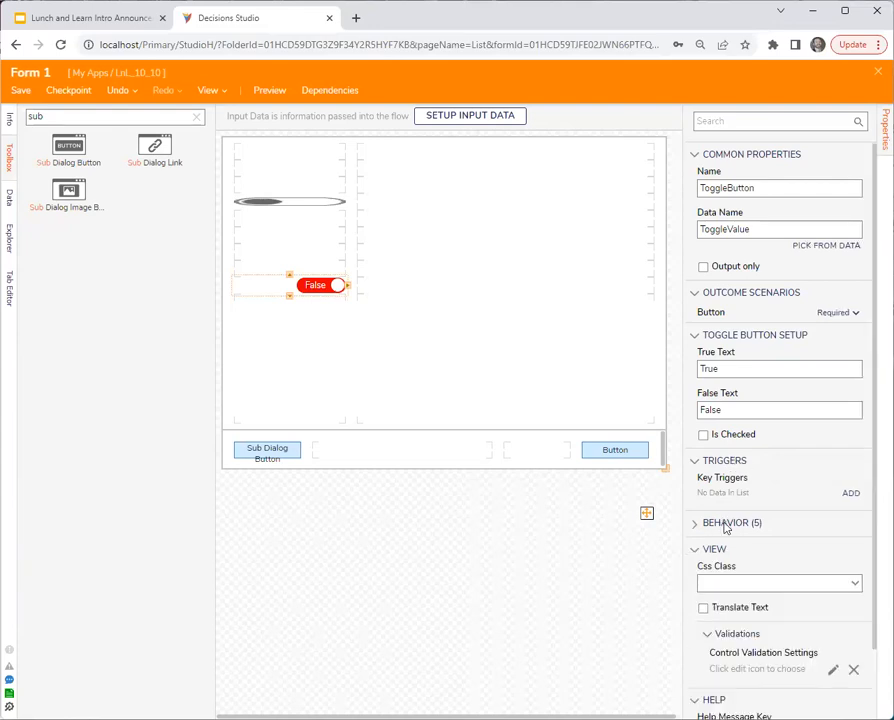
{"action": "left_click", "coordinate": [724, 524]}
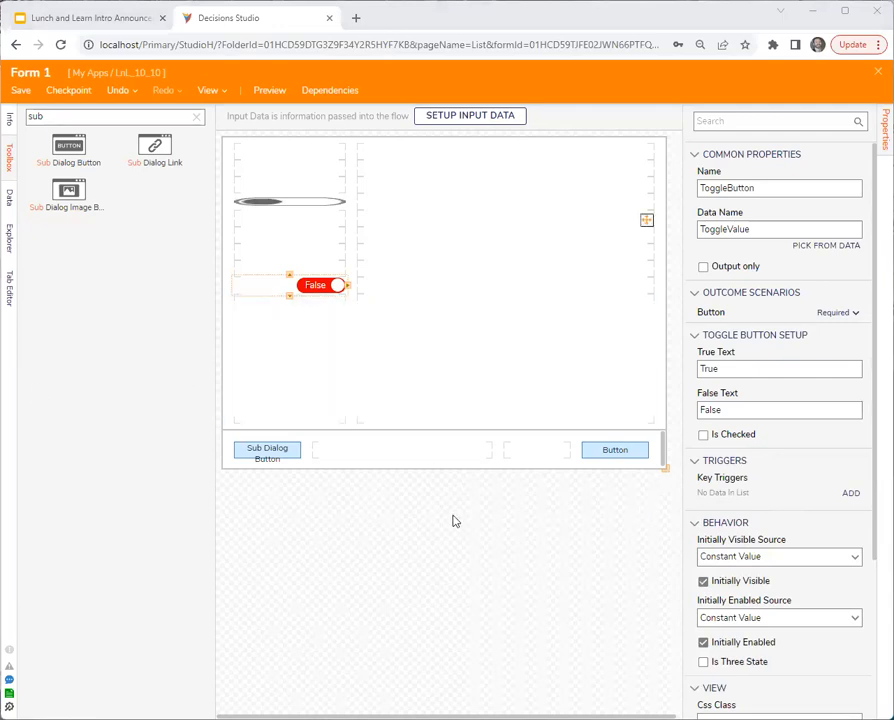
Review the form's own settings and compare the toggle's properties with those of the Sub Dialog Button
{"action": "left_click", "coordinate": [453, 521]}
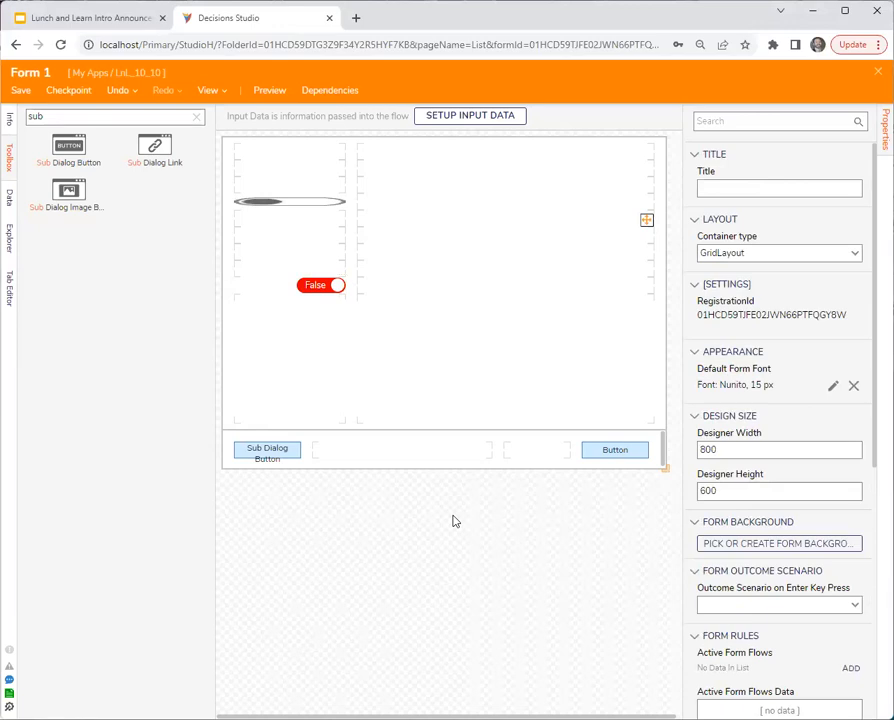
{"action": "left_click", "coordinate": [316, 290]}
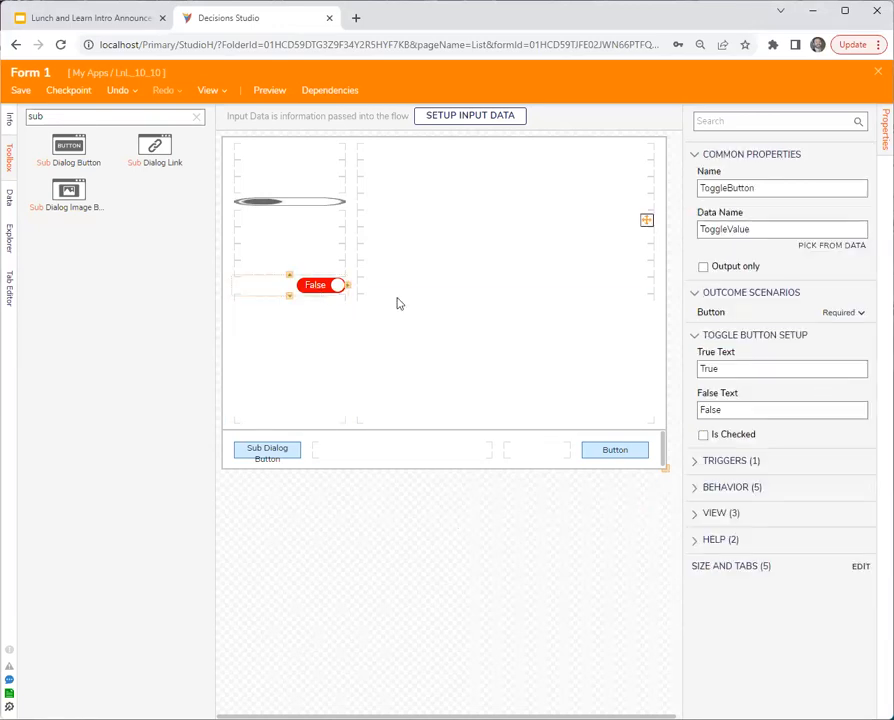
{"action": "left_click_drag", "start_coordinate": [295, 461], "coordinate": [770, 308]}
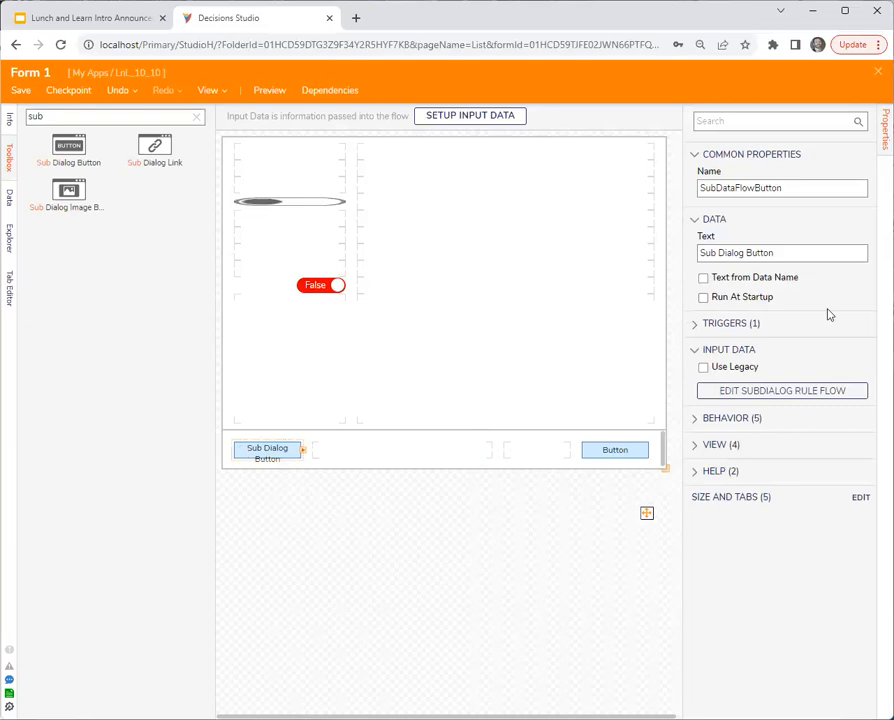
{"action": "left_click", "coordinate": [267, 294]}
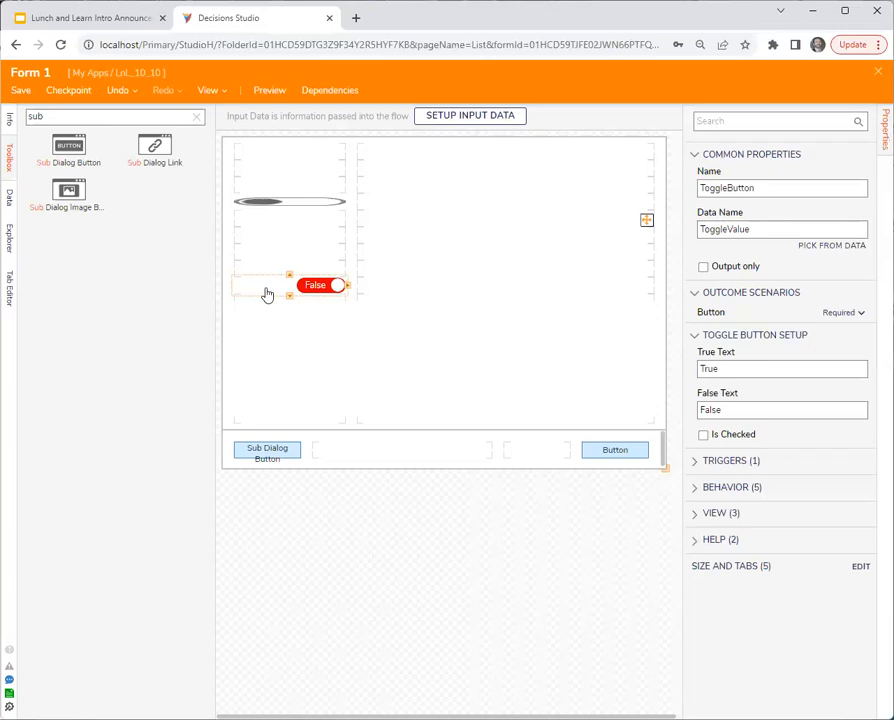
Add a Sub Dialog Link to the form's second column, one row above the toggle, and recheck the toggle and Sub Dialog Button
{"action": "left_click_drag", "start_coordinate": [162, 158], "coordinate": [473, 283]}
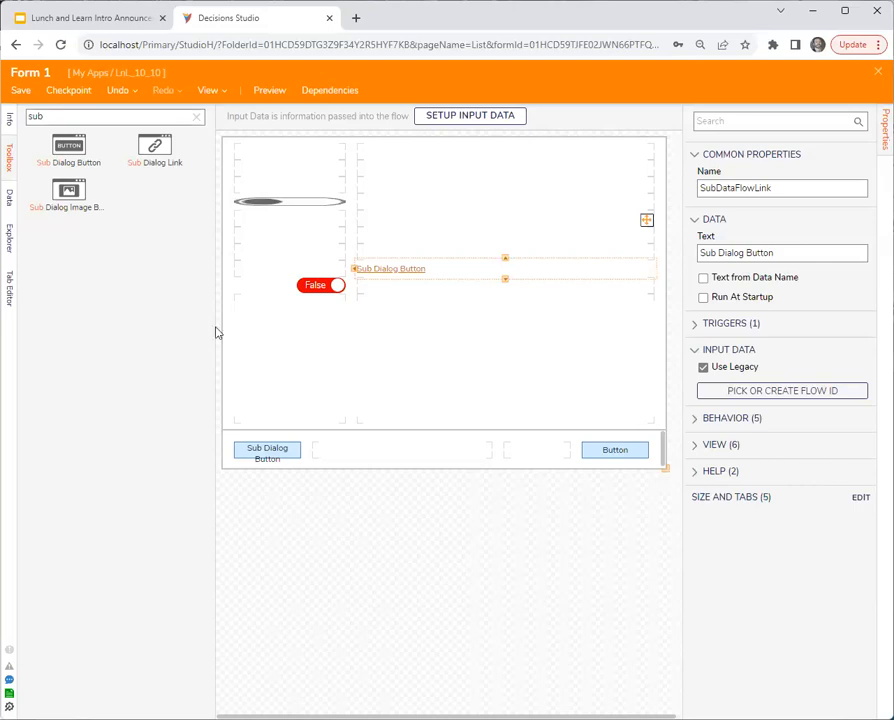
{"action": "left_click", "coordinate": [264, 292]}
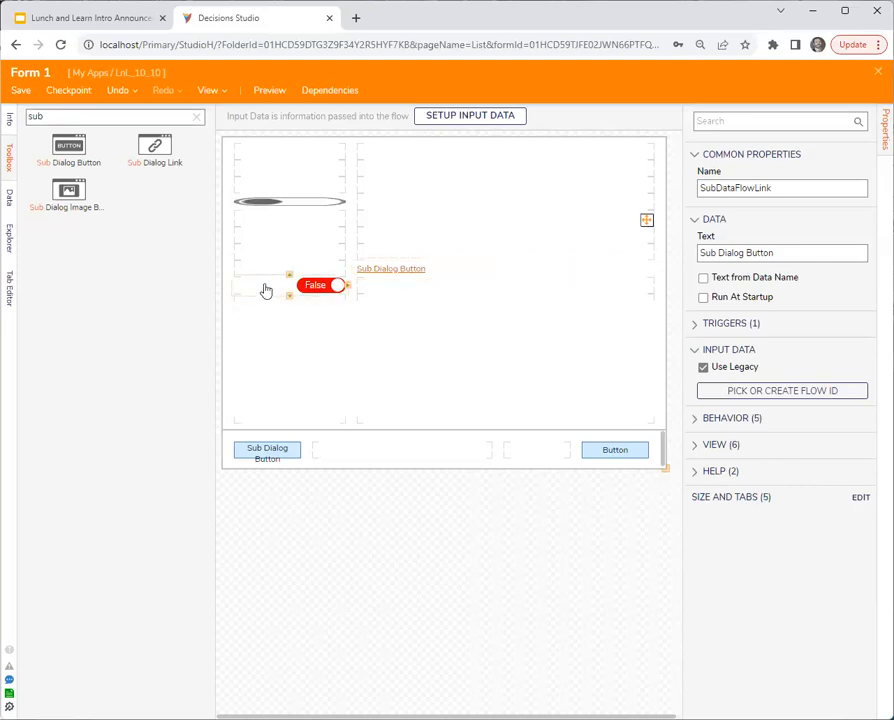
{"action": "left_click", "coordinate": [267, 453]}
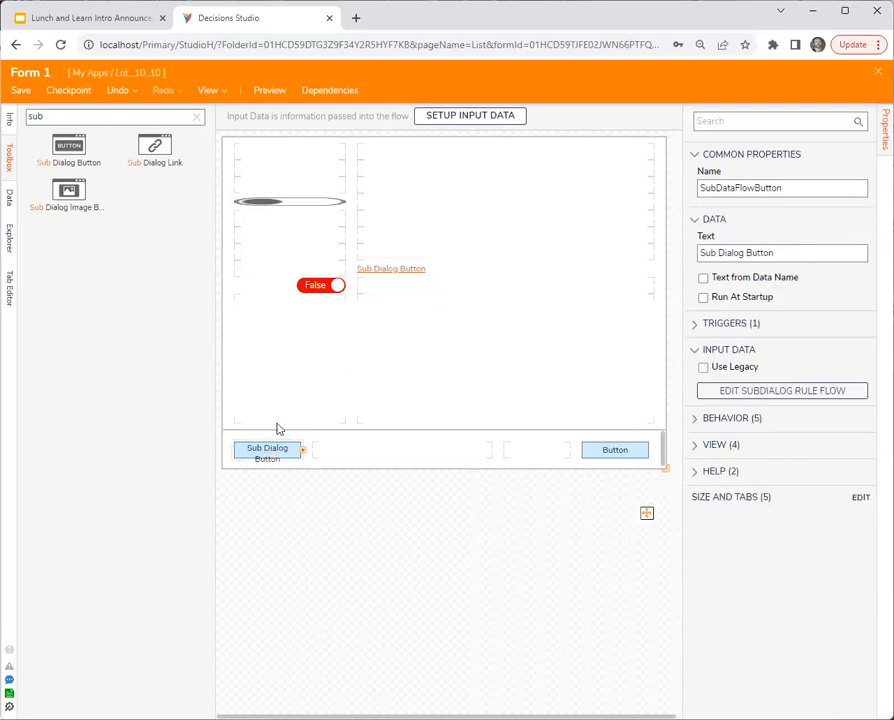
{"action": "left_click", "coordinate": [257, 296]}
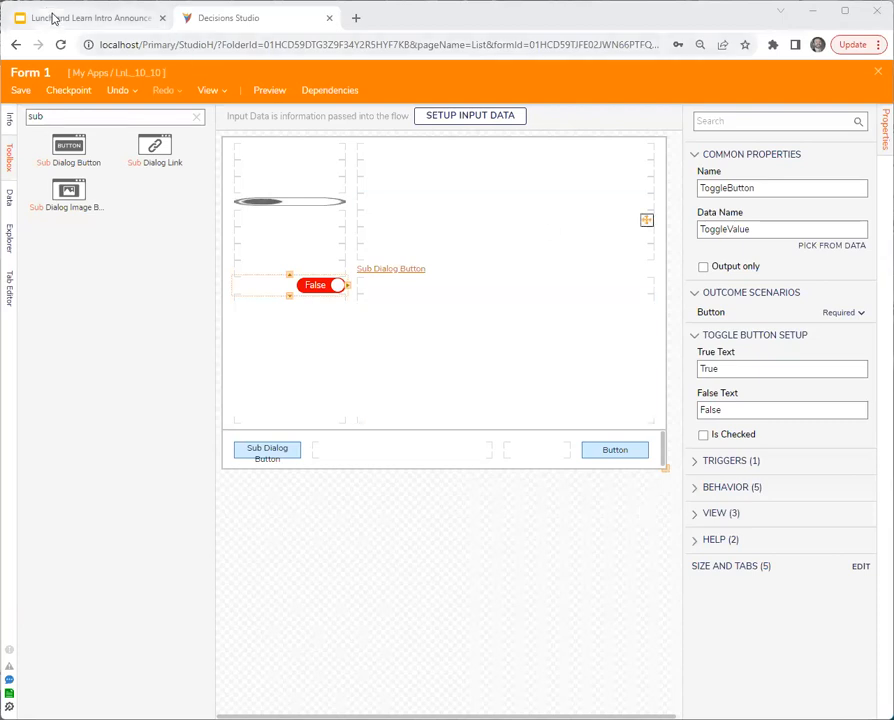
Switch to the Lunch and Learn intro presentation in Google Slides
{"action": "key", "text": "ctrl+Tab"}
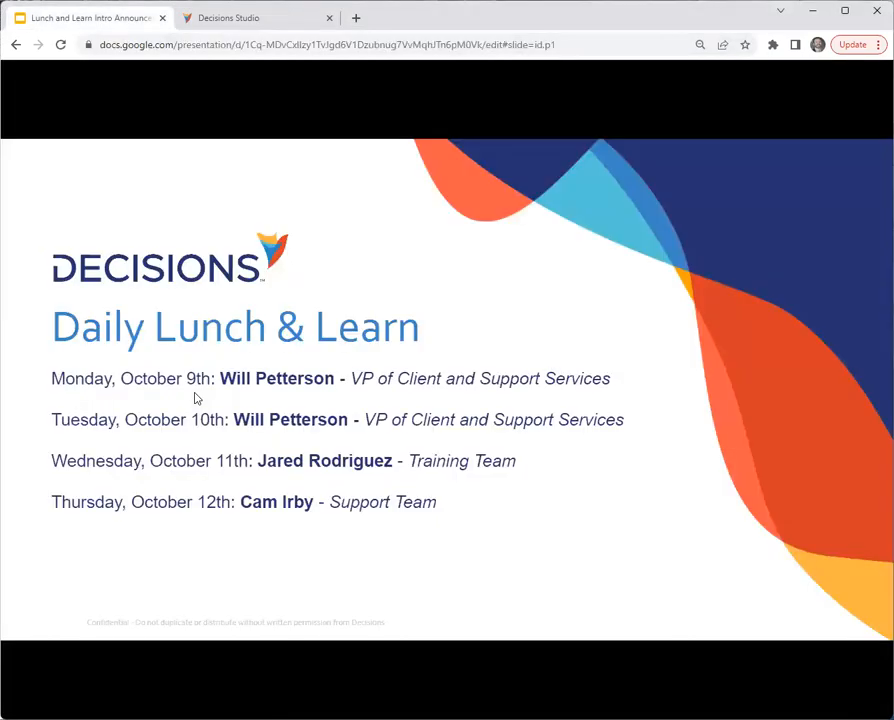